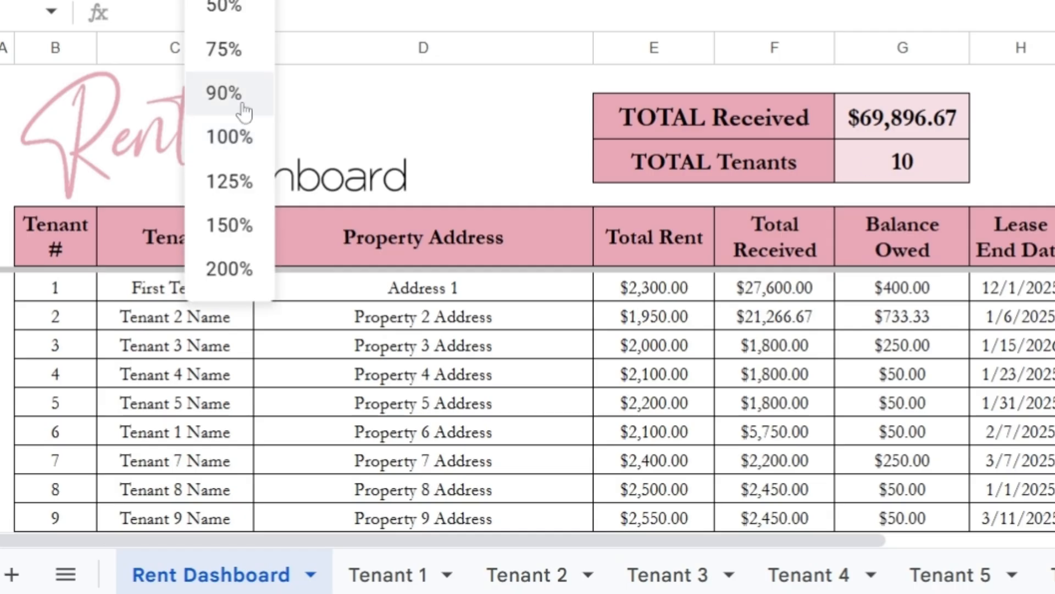
# - Set the sheet zoom to 90% and review the empty rows below tenant 10 and the available tenant sheets
pyautogui.click(242, 94)
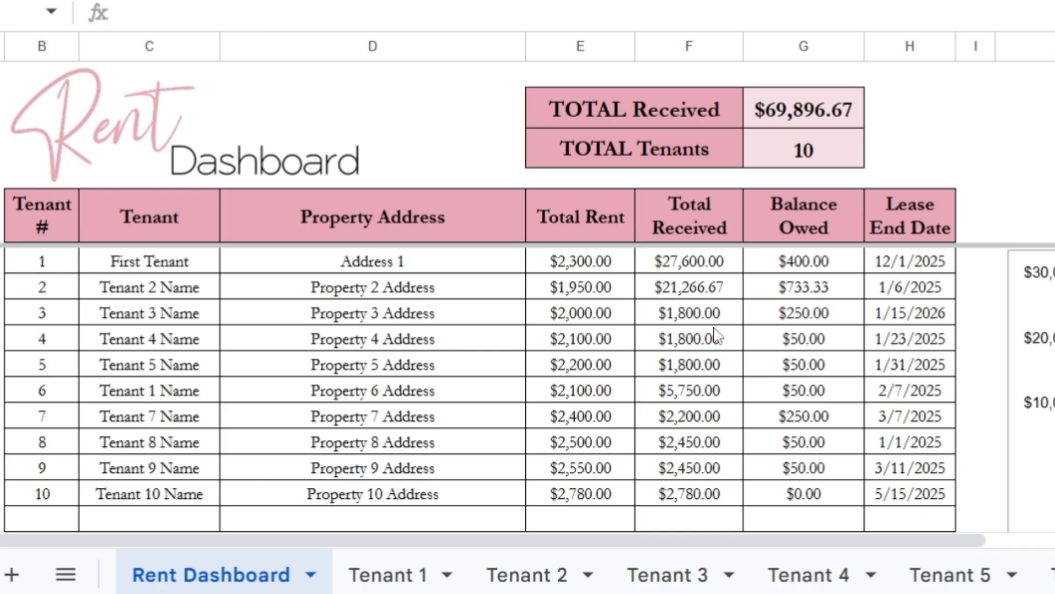
pyautogui.scroll(-2, 662, 393)
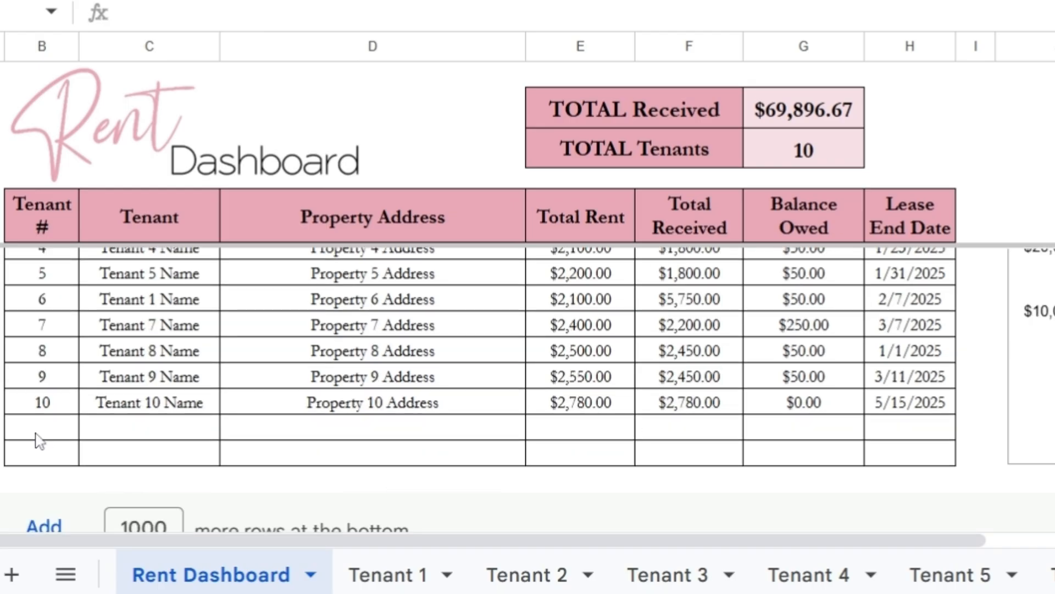
pyautogui.moveTo(38, 431); pyautogui.dragTo(879, 459)
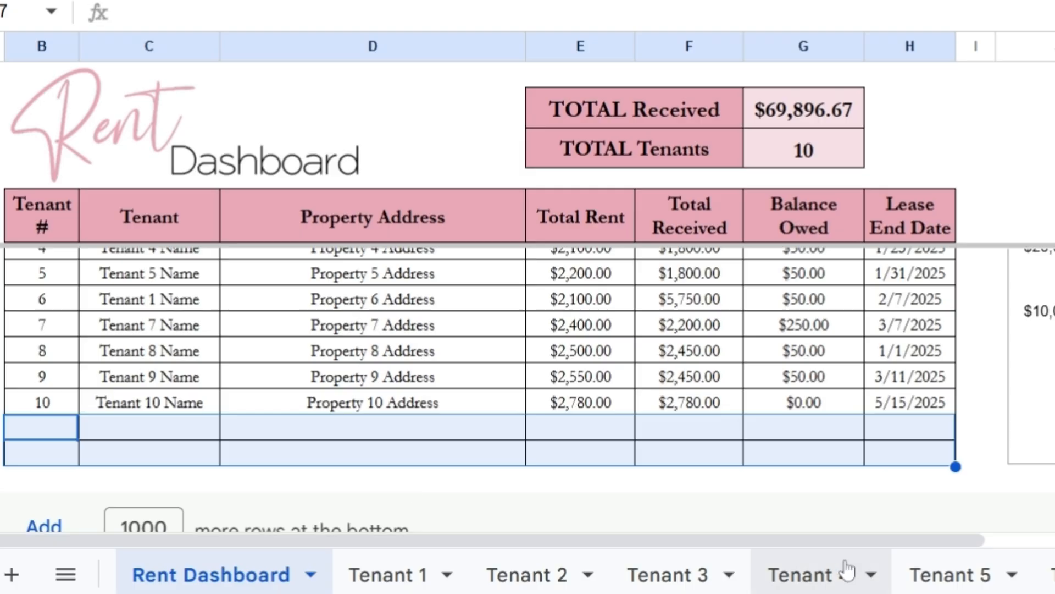
pyautogui.hscroll(4, 528, 575)
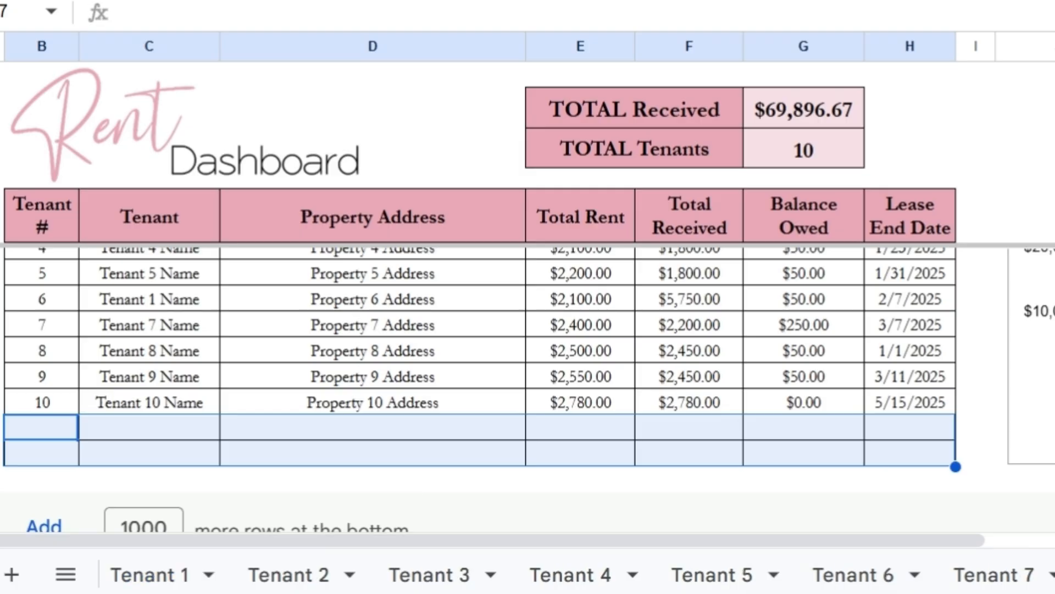
pyautogui.hscroll(5, 790, 574)
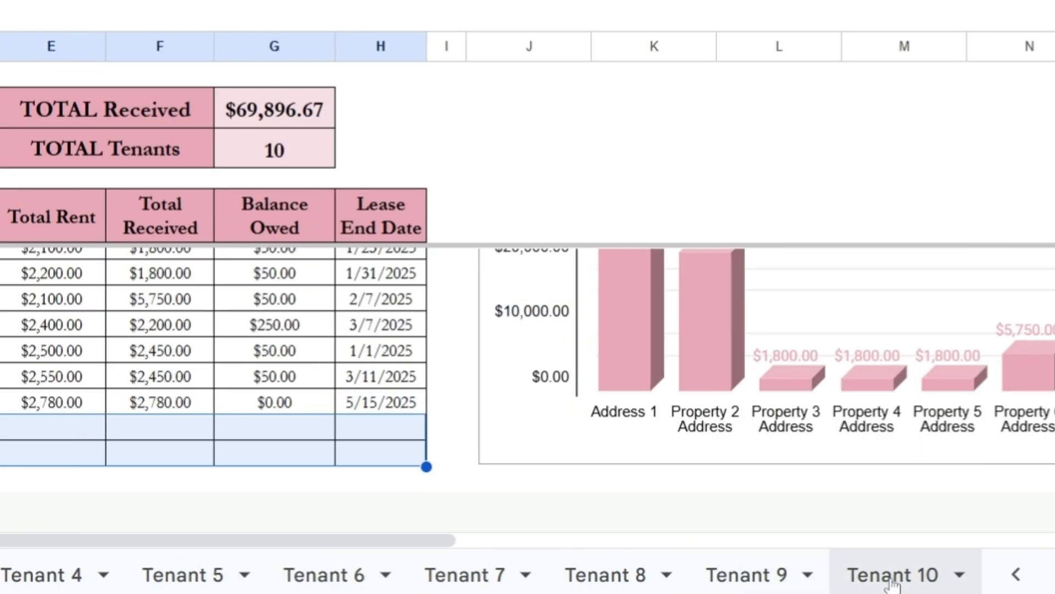
pyautogui.click(1028, 584)
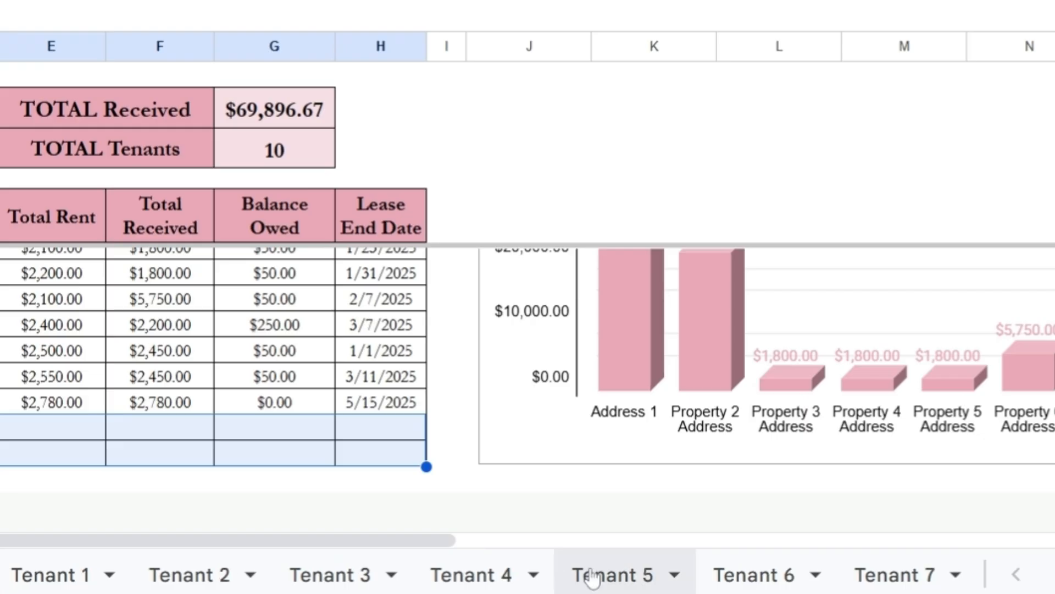
pyautogui.hscroll(-5, 592, 577)
pyautogui.scroll(-1, 191, 466)
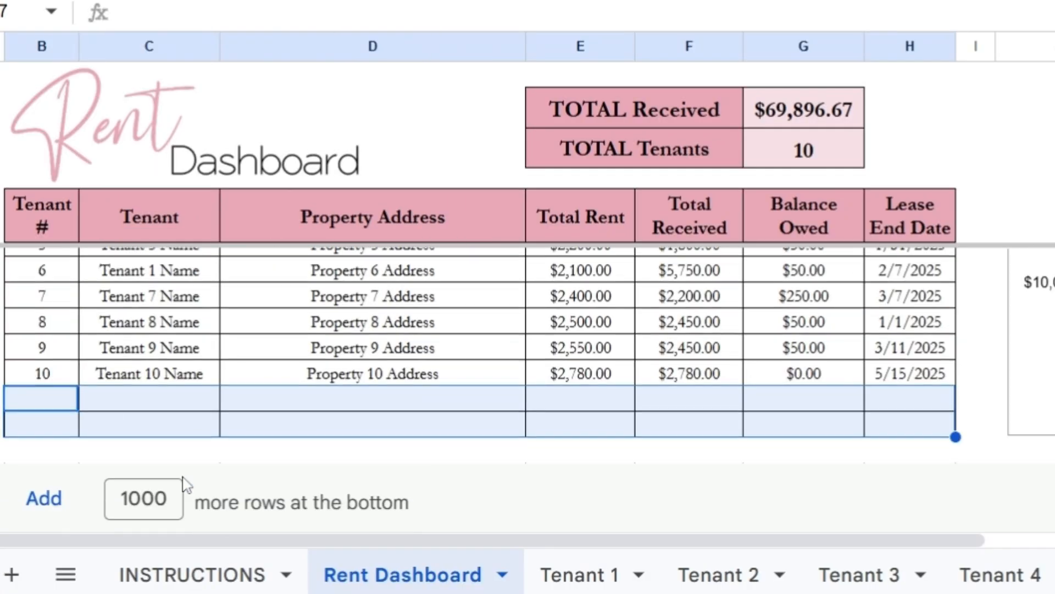
# - Add 10 more rows at the bottom of the Rent Dashboard sheet
pyautogui.click(165, 449)
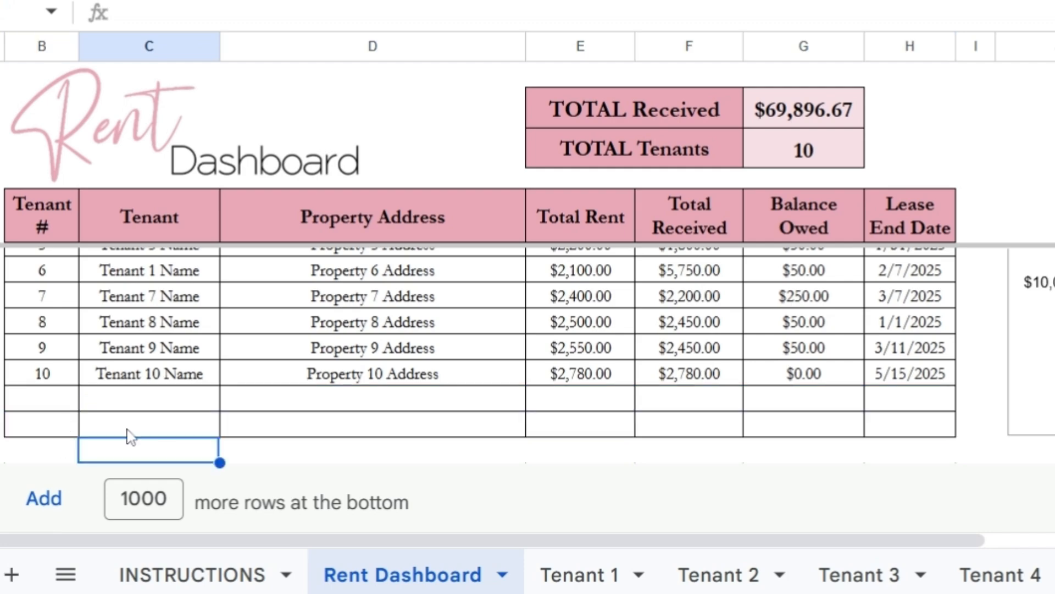
pyautogui.moveTo(169, 500); pyautogui.dragTo(141, 500)
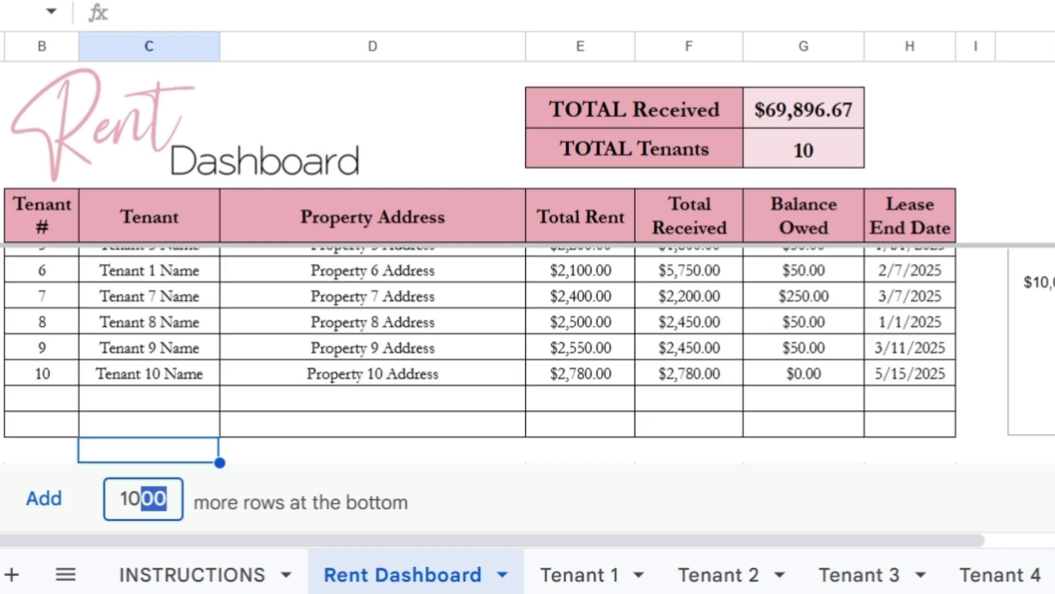
pyautogui.press('BackSpace')
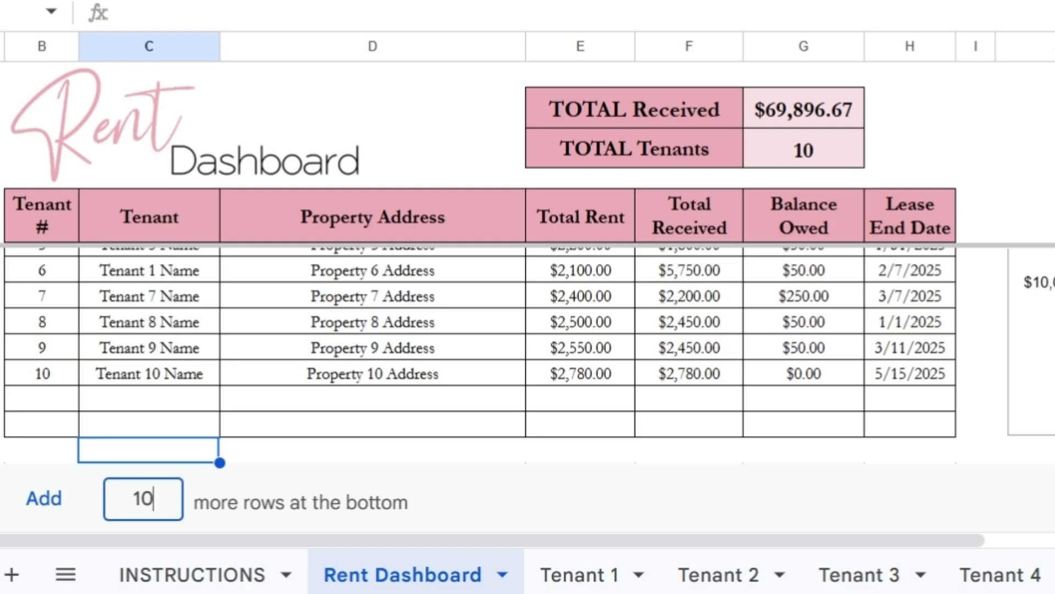
pyautogui.click(65, 509)
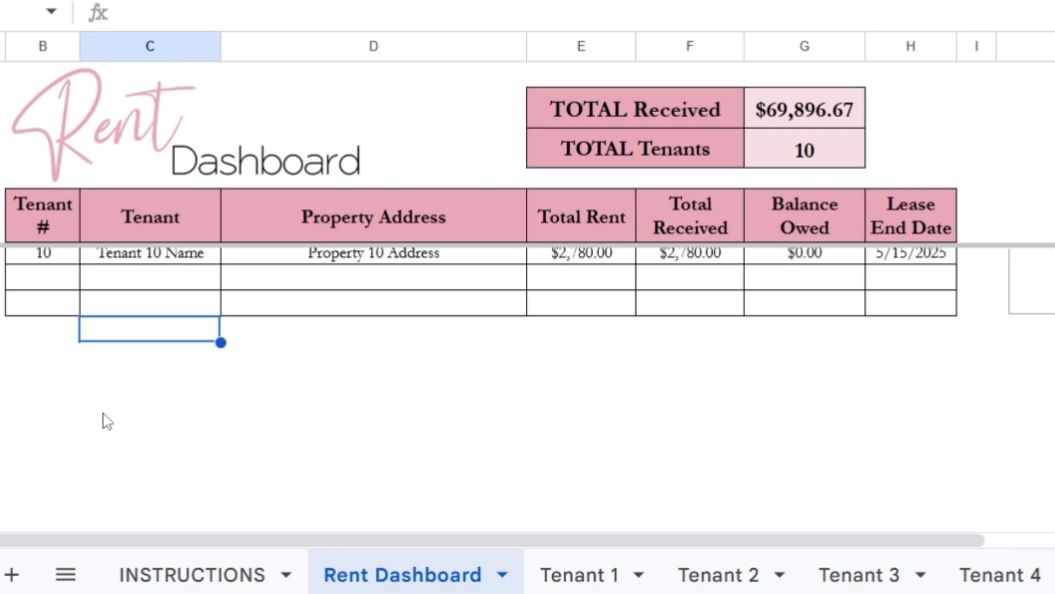
# - Extend the last empty bordered row, columns B to H, down through the newly added rows of the dashboard table
pyautogui.scroll(-2, 94, 439)
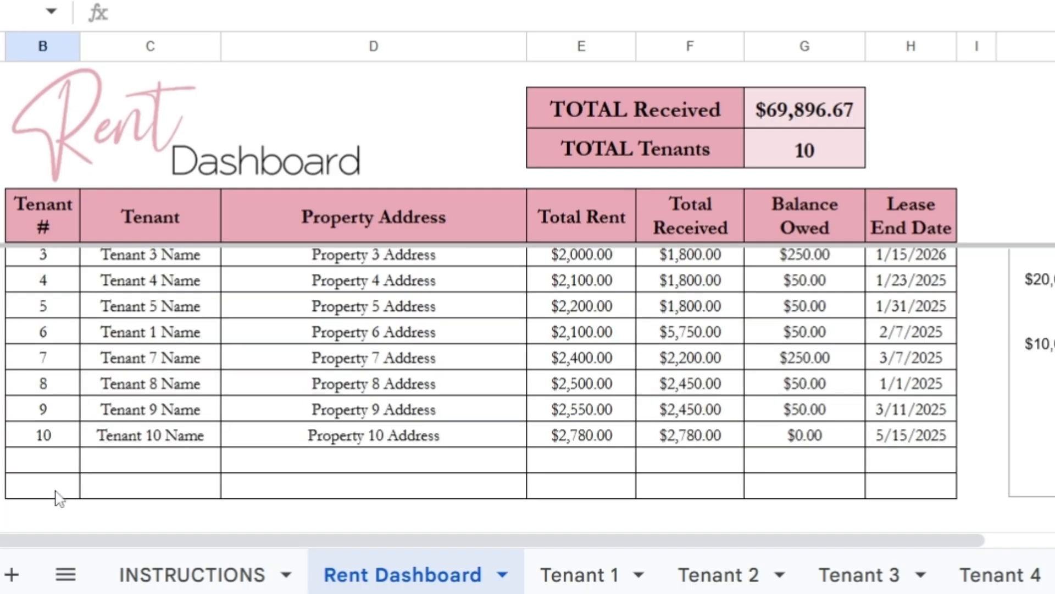
pyautogui.scroll(-1, 217, 484)
pyautogui.scroll(-1, 216, 485)
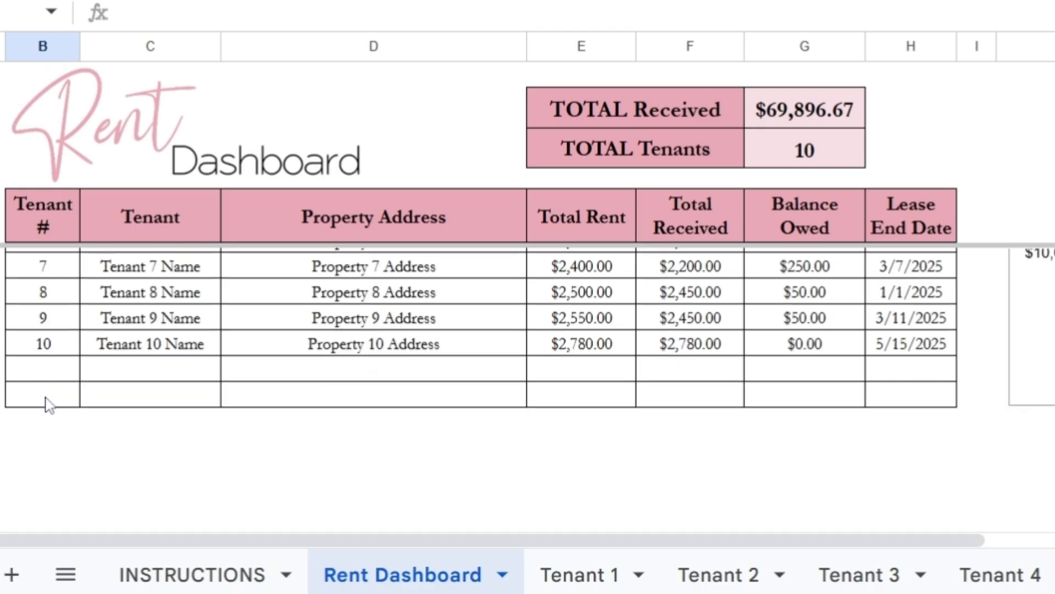
pyautogui.moveTo(48, 405); pyautogui.dragTo(893, 399)
pyautogui.moveTo(956, 408); pyautogui.dragTo(722, 411)
pyautogui.scroll(3, 722, 411)
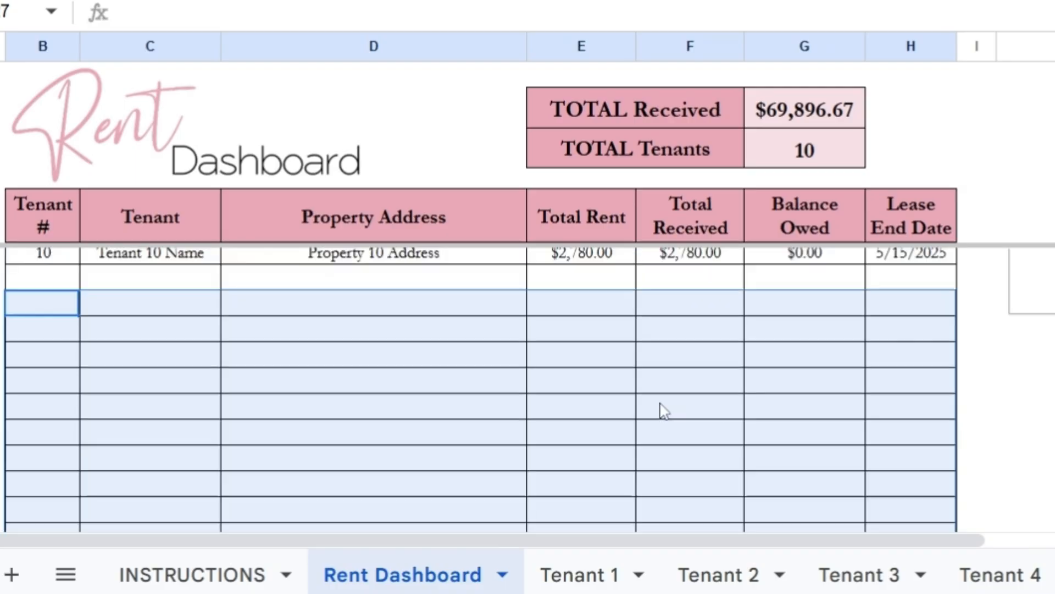
pyautogui.click(615, 407)
pyautogui.scroll(2, 432, 385)
pyautogui.scroll(3, 431, 384)
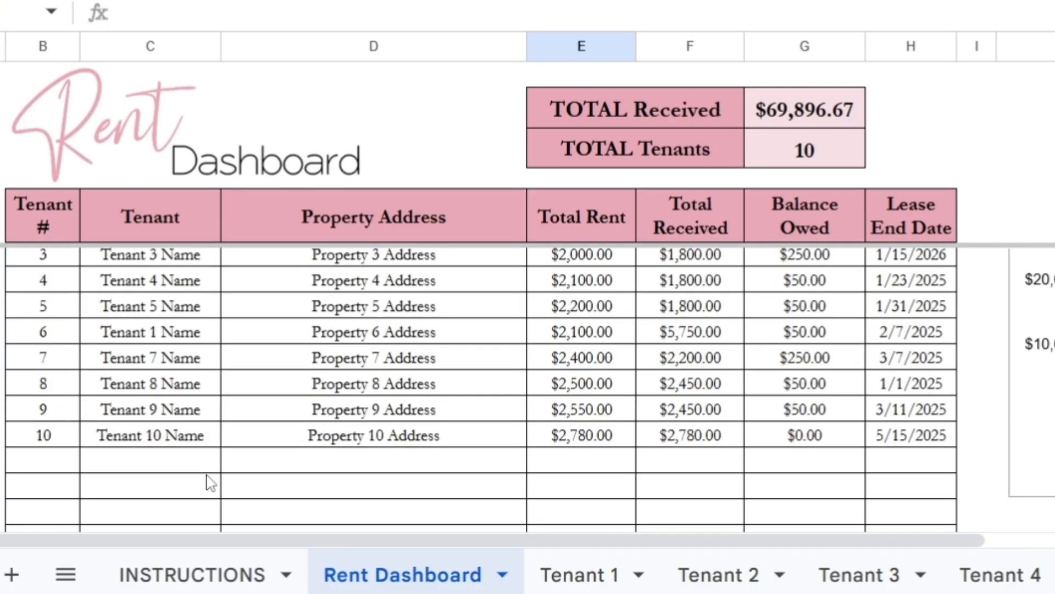
# - Enter 11 as the tenant number in the first empty row below tenant 10
pyautogui.click(48, 471)
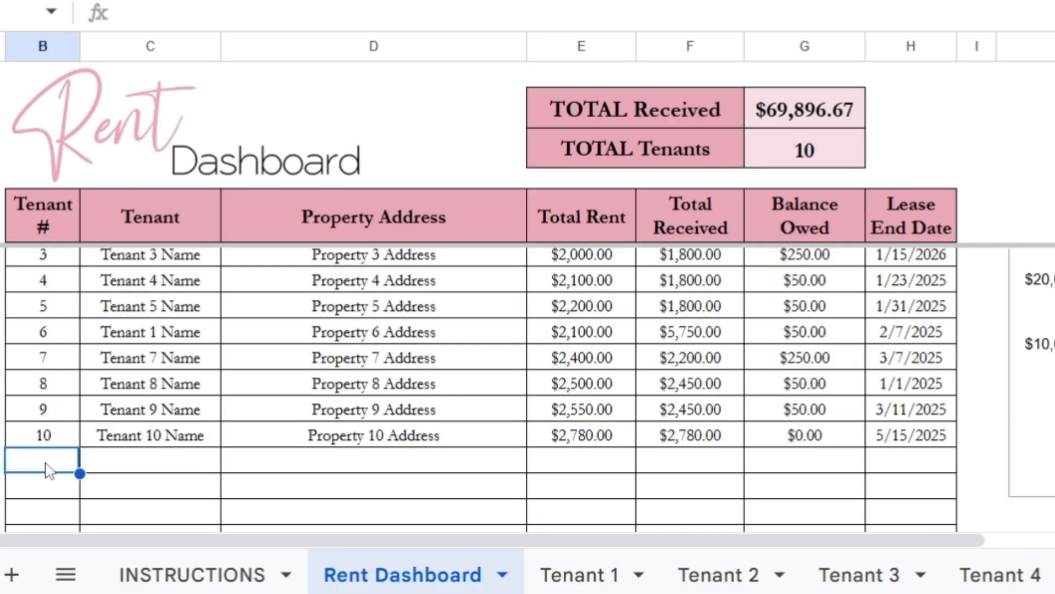
pyautogui.write('11')
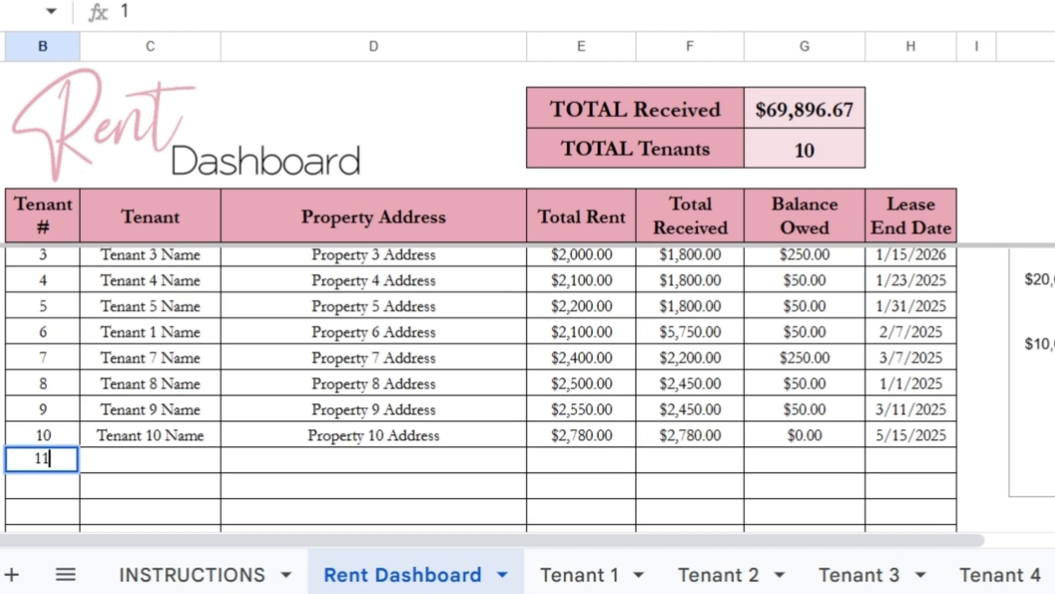
pyautogui.press('Return')
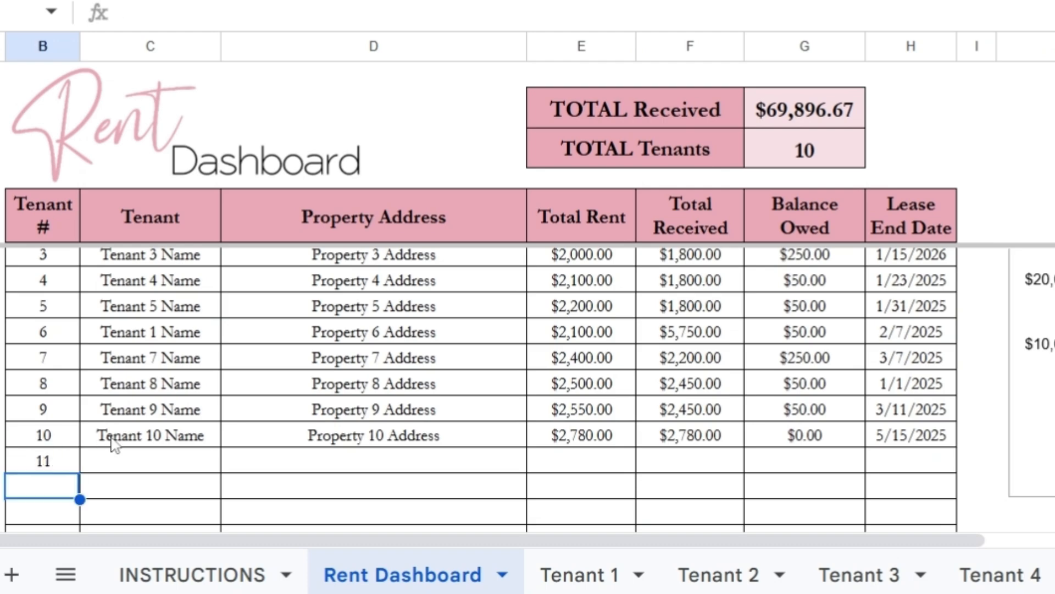
# - Inspect the formula that links tenant 10's name to its ledger sheet, keeping it as it is
pyautogui.click(113, 440)
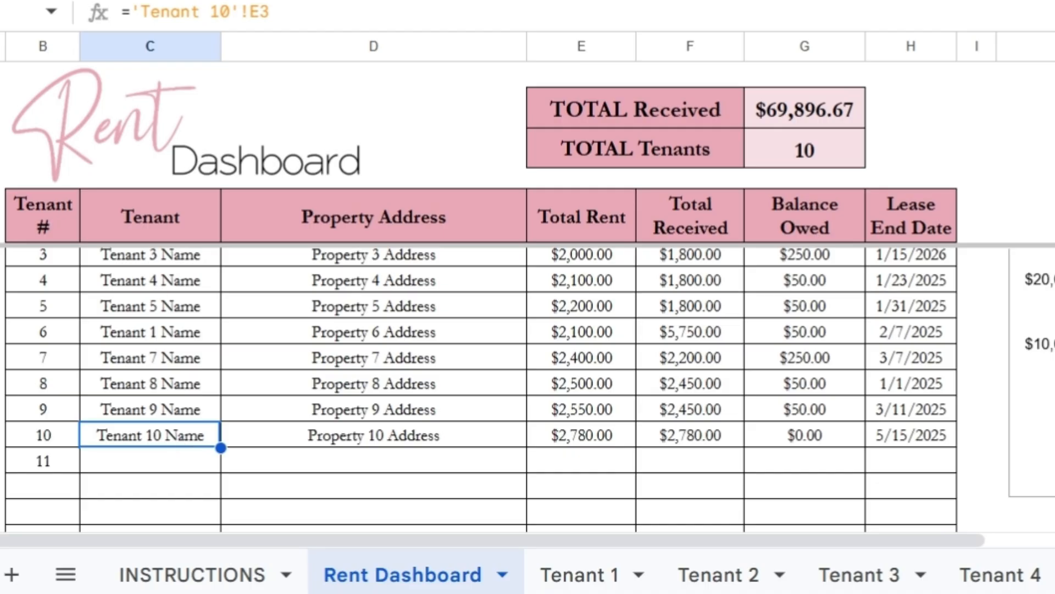
pyautogui.moveTo(272, 11); pyautogui.dragTo(121, 16)
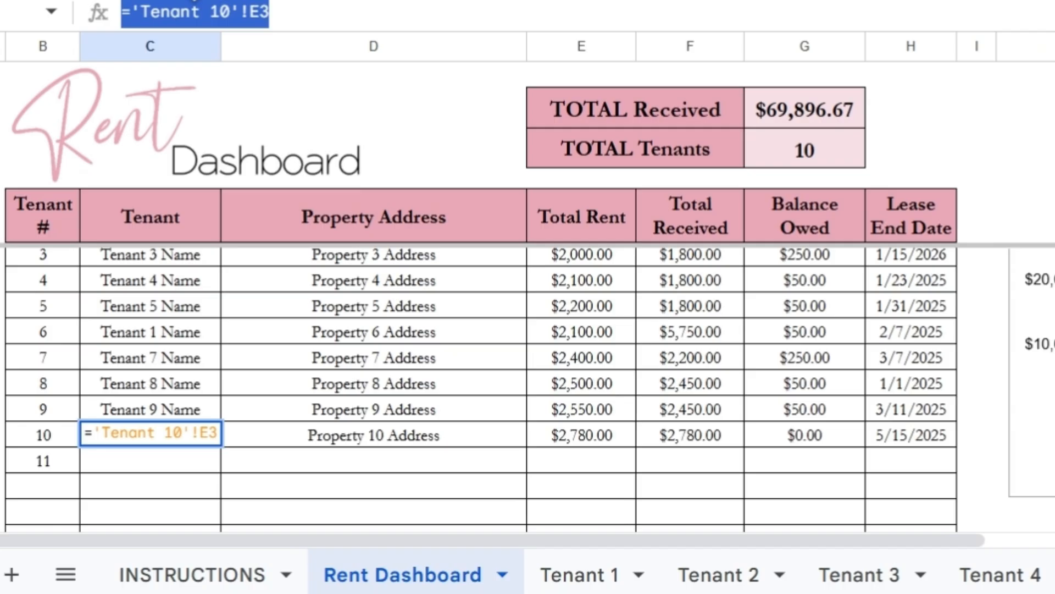
pyautogui.click(270, 12)
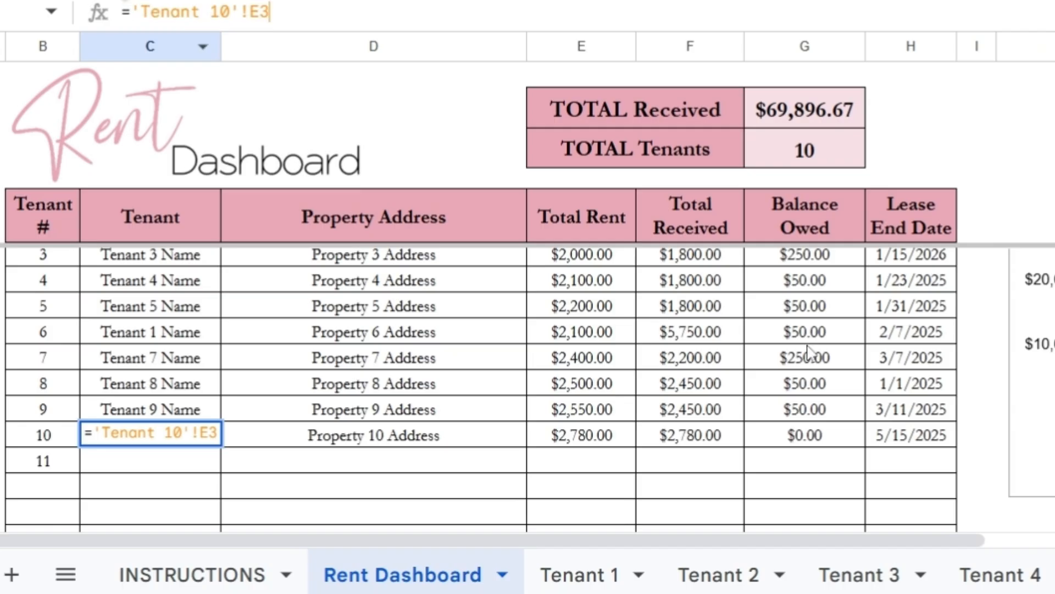
pyautogui.click(1054, 571)
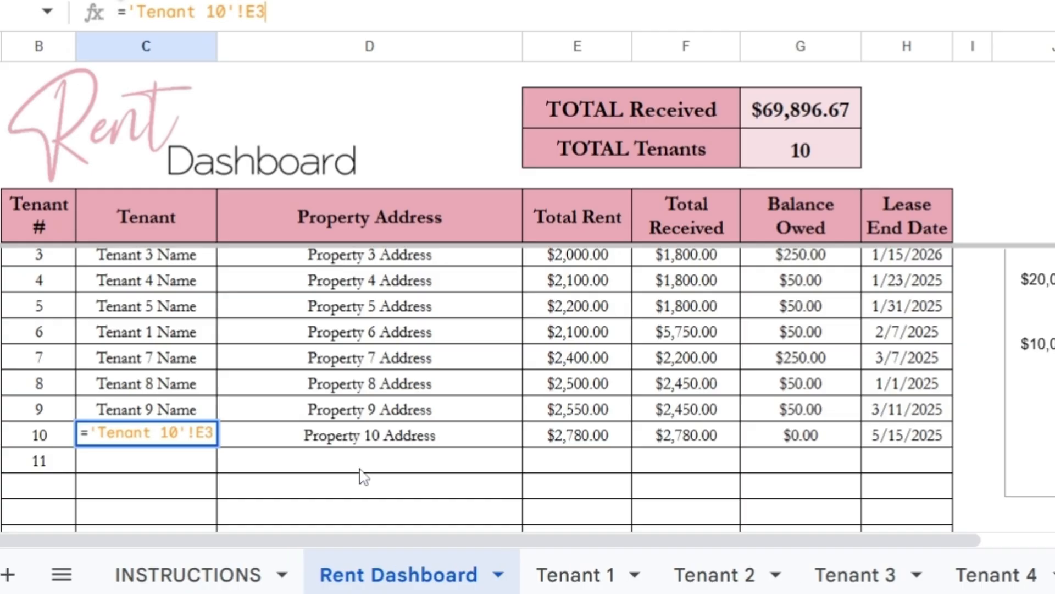
pyautogui.press('Return')
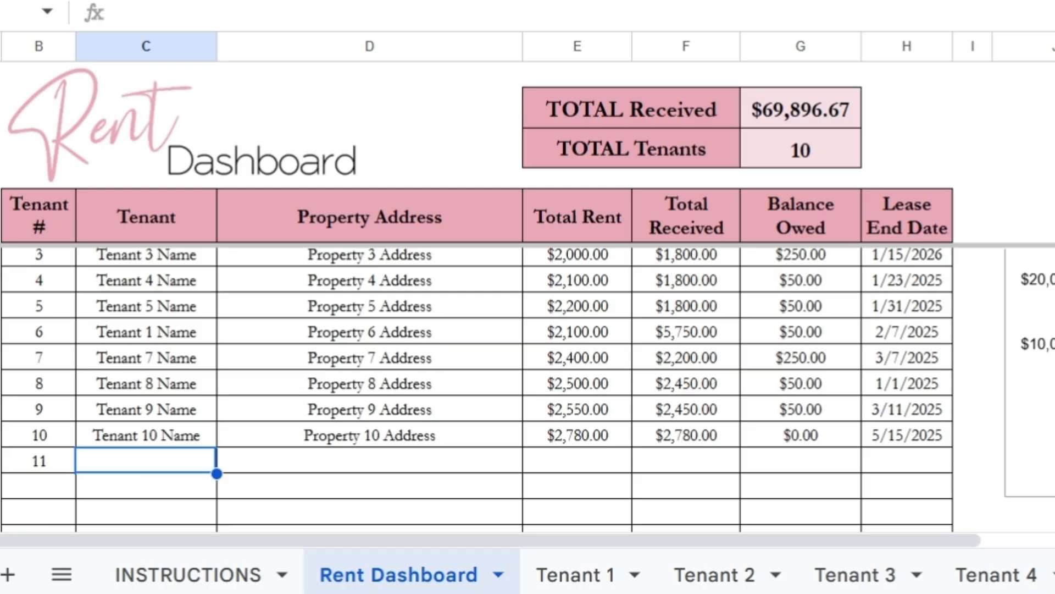
# - Bring up the ledger holding Tenant 10's details and clear its address, total deposit and total rent
pyautogui.hscroll(4, 550, 575)
pyautogui.click(962, 581)
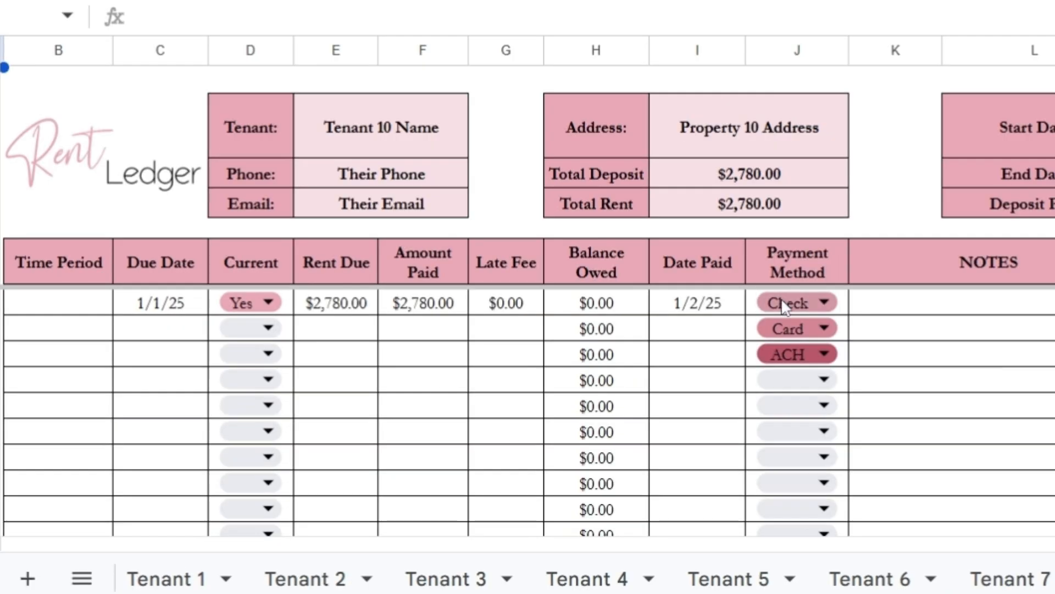
pyautogui.moveTo(337, 330); pyautogui.dragTo(466, 337)
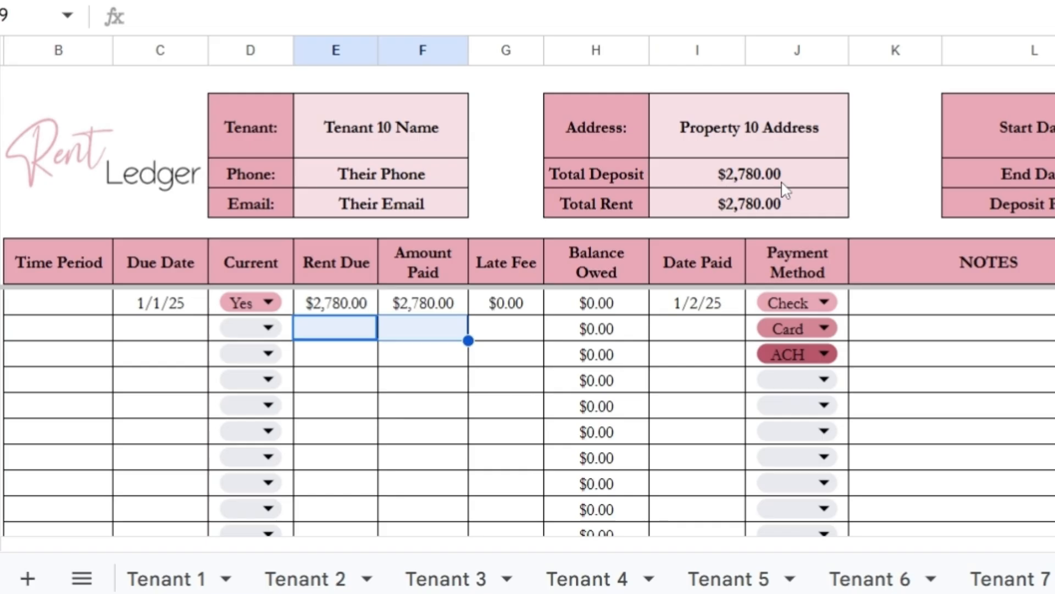
pyautogui.moveTo(772, 199)
pyautogui.mouseDown()
pyautogui.moveTo(751, 143)
pyautogui.moveTo(760, 206)
pyautogui.mouseUp()
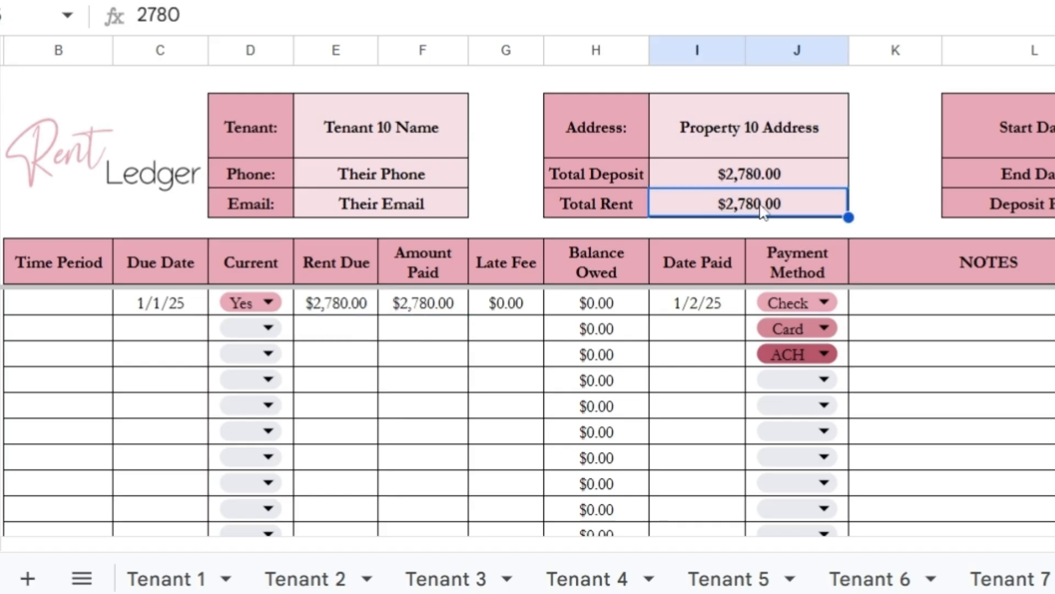
pyautogui.moveTo(748, 144); pyautogui.dragTo(738, 205)
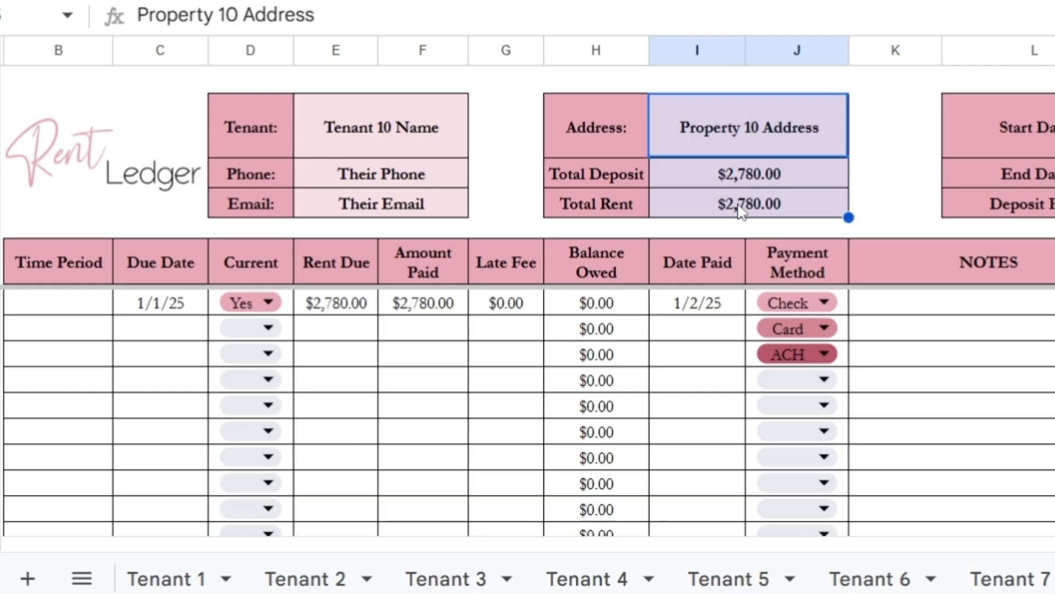
pyautogui.press('Delete')
# - Clear the tenant, phone and email fields and the lease start and end dates in the ledger header
pyautogui.click(411, 151)
pyautogui.moveTo(412, 152); pyautogui.dragTo(411, 204)
pyautogui.press('Delete')
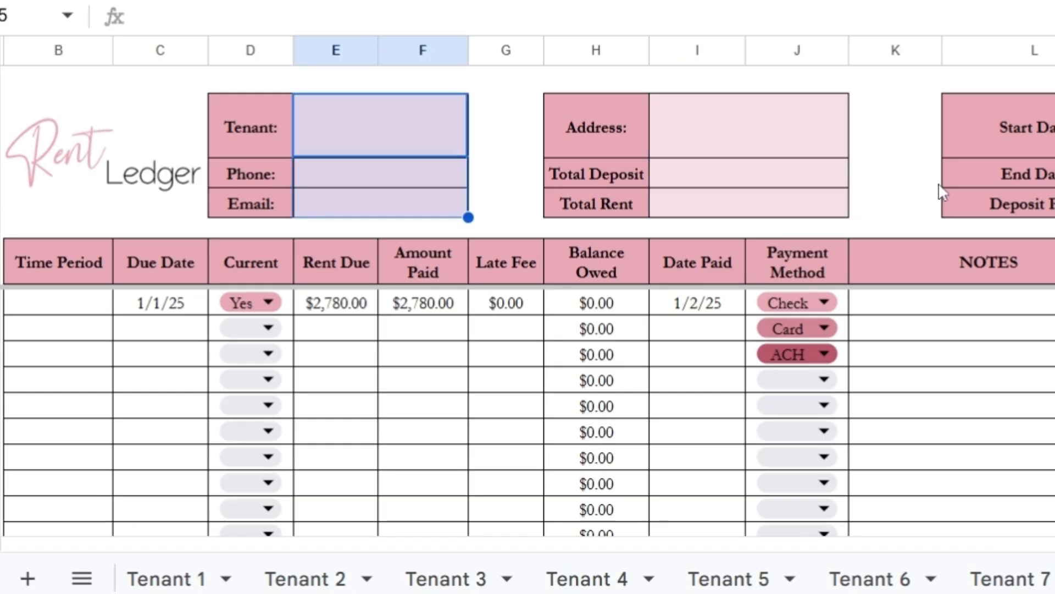
pyautogui.click(1054, 127)
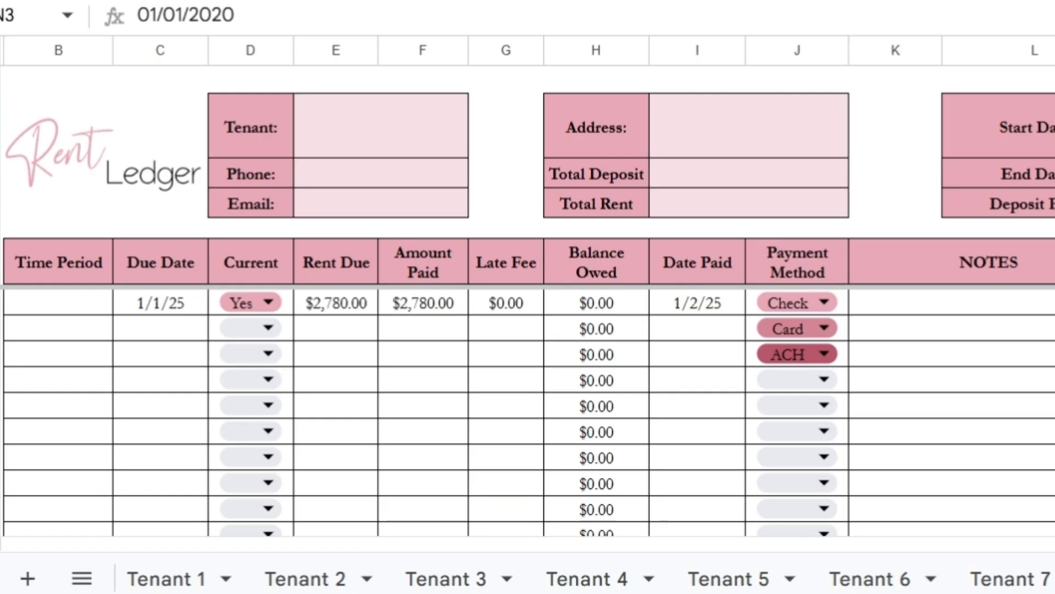
pyautogui.click(1054, 174)
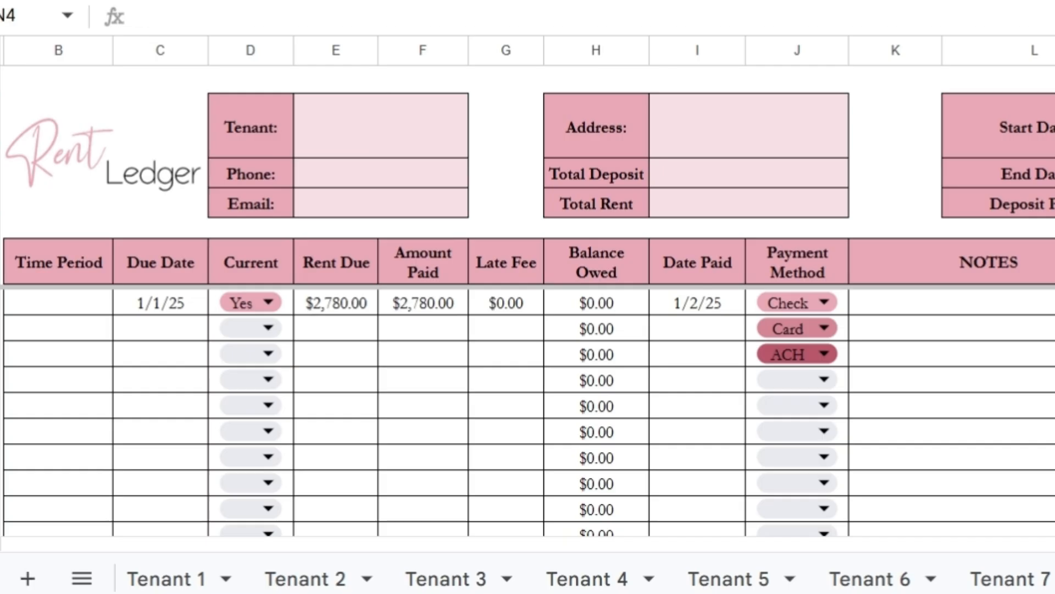
# - Clear the due date, rent due, amount paid, late fee and date paid in the first ledger row
pyautogui.click(160, 303)
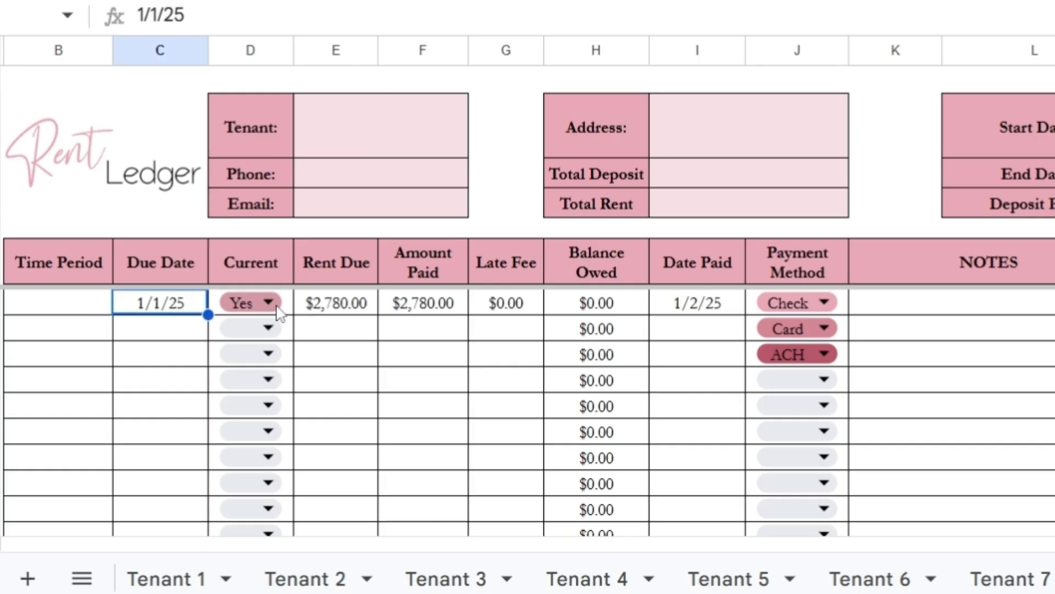
pyautogui.press('Delete')
pyautogui.click(365, 306)
pyautogui.press('Delete')
pyautogui.click(429, 303)
pyautogui.press('Delete')
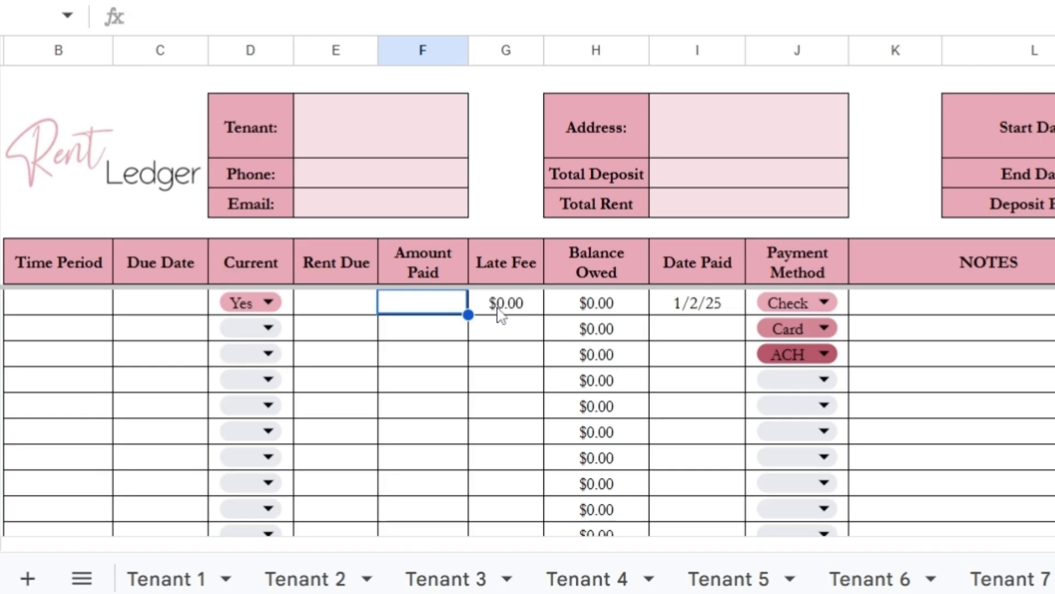
pyautogui.click(502, 308)
pyautogui.press('Delete')
pyautogui.click(690, 308)
pyautogui.press('Delete')
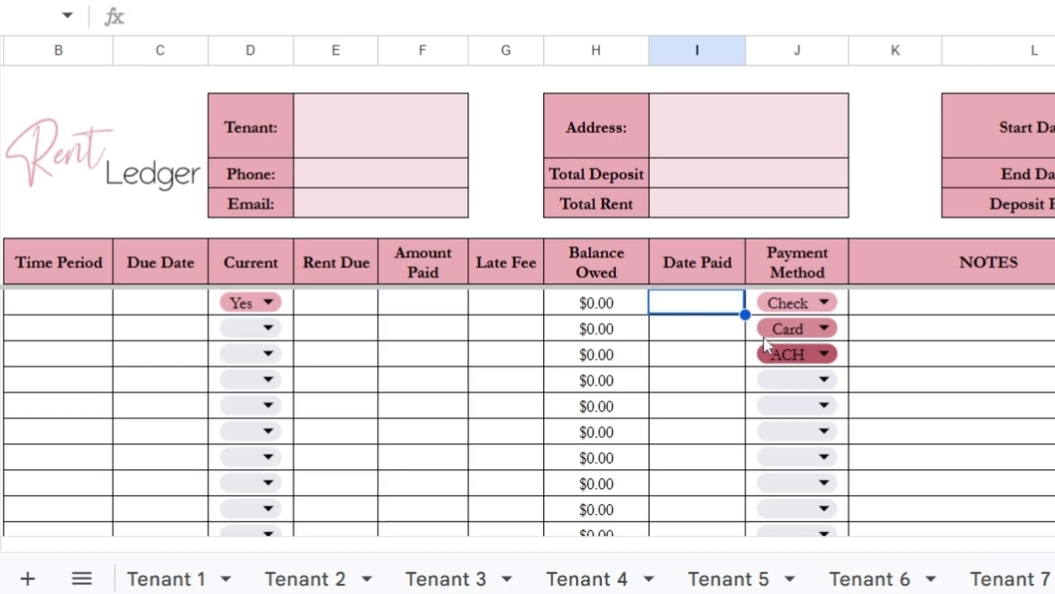
# - Clear the payment methods in the second and third ledger rows and check the second row's Balance Owed formula
pyautogui.moveTo(764, 335); pyautogui.dragTo(762, 360)
pyautogui.press('Delete')
pyautogui.click(696, 353)
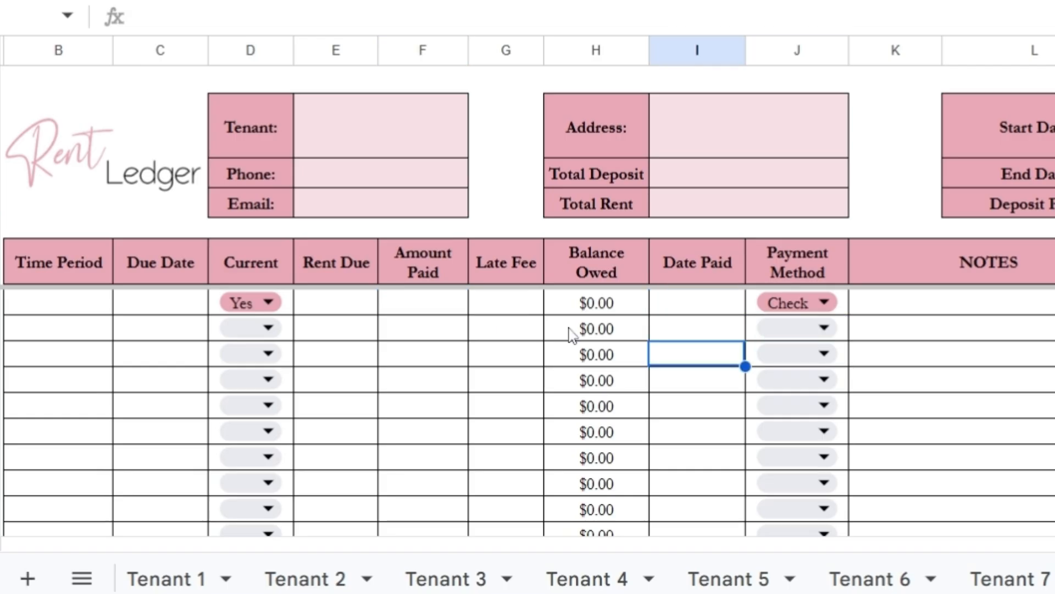
pyautogui.click(571, 332)
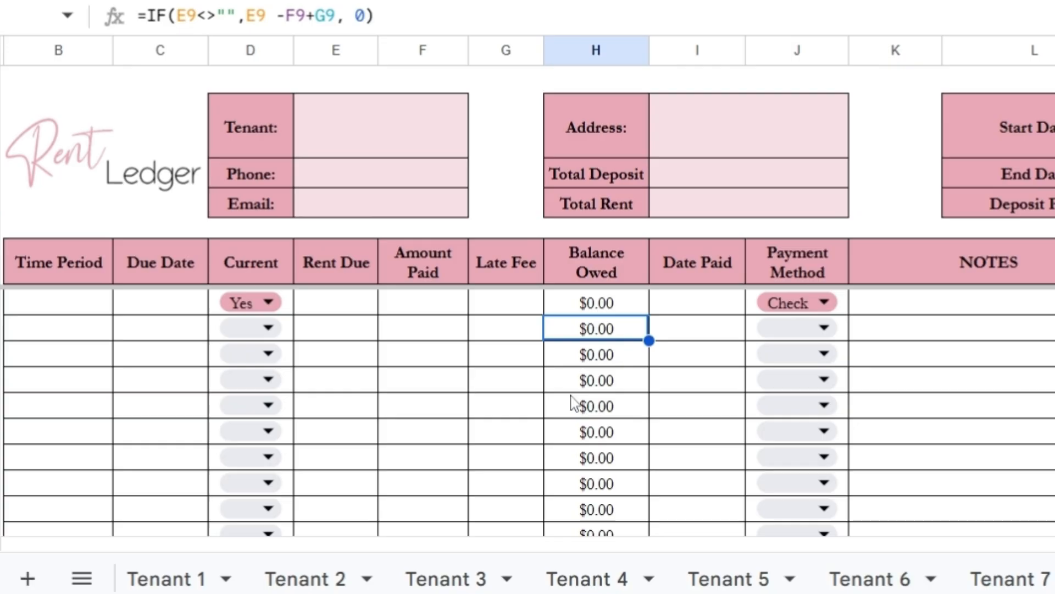
# - Inspect the Balance Owed formula in the second ledger row and leave it unchanged
pyautogui.click(269, 330)
pyautogui.click(589, 331)
pyautogui.moveTo(378, 17); pyautogui.dragTo(130, 16)
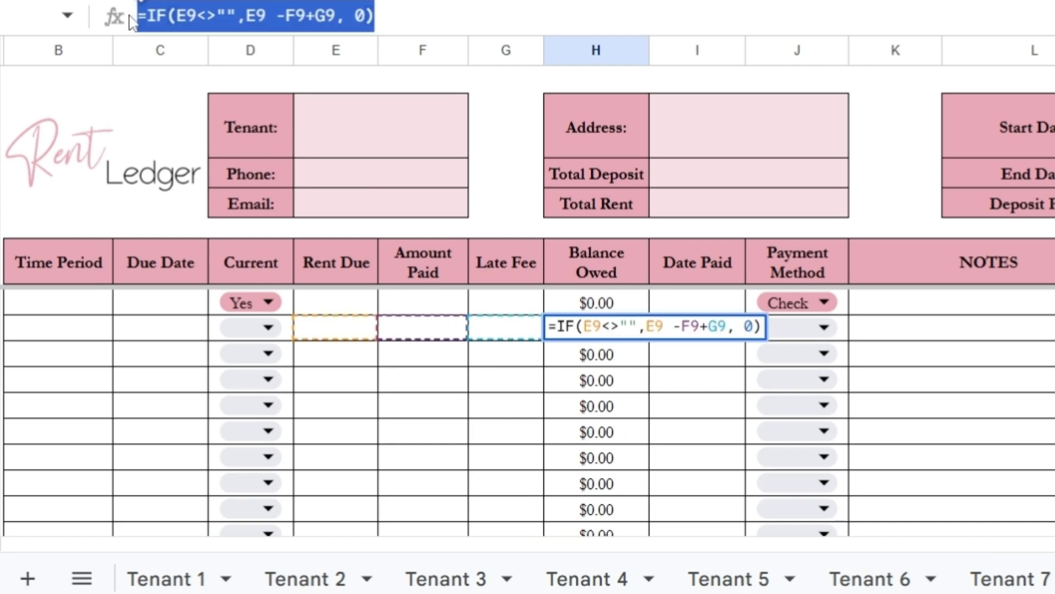
pyautogui.click(511, 353)
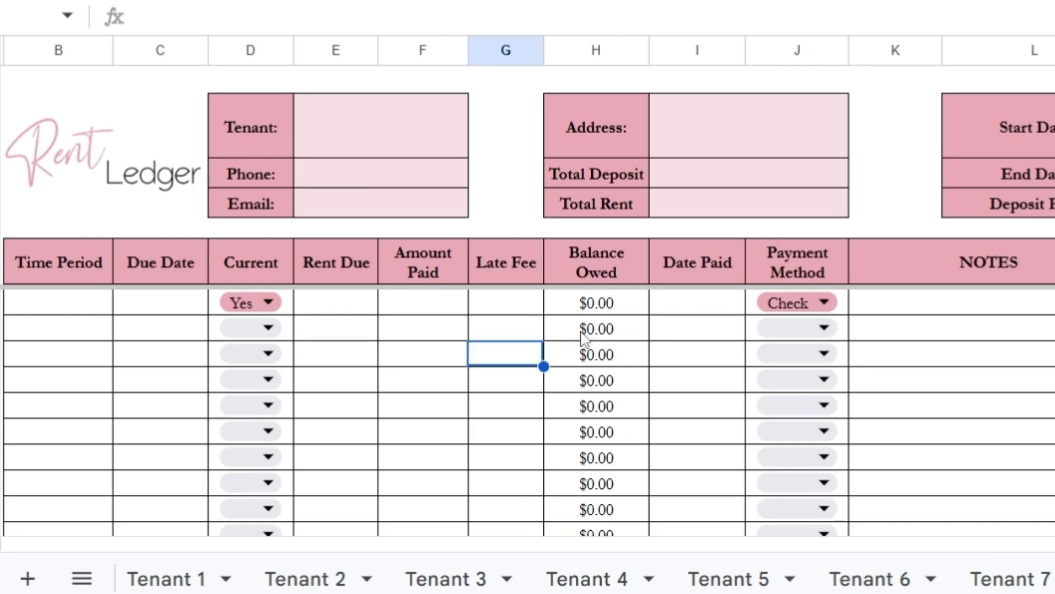
# - Delete the Balance Owed formula in the second ledger row and undo that deletion
pyautogui.click(583, 331)
pyautogui.press('Delete')
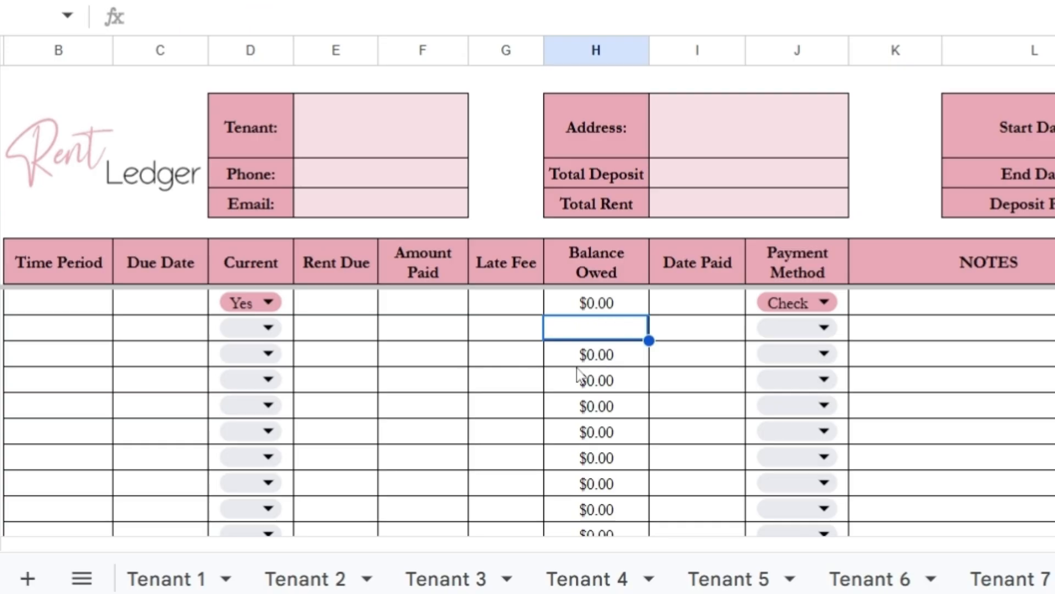
pyautogui.press('Return')
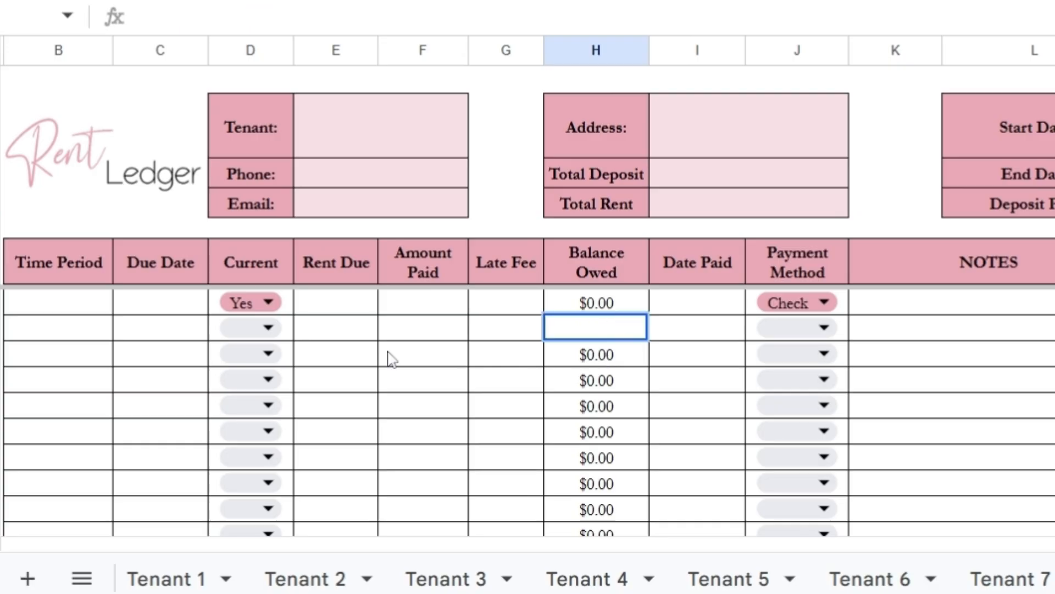
pyautogui.click(509, 375)
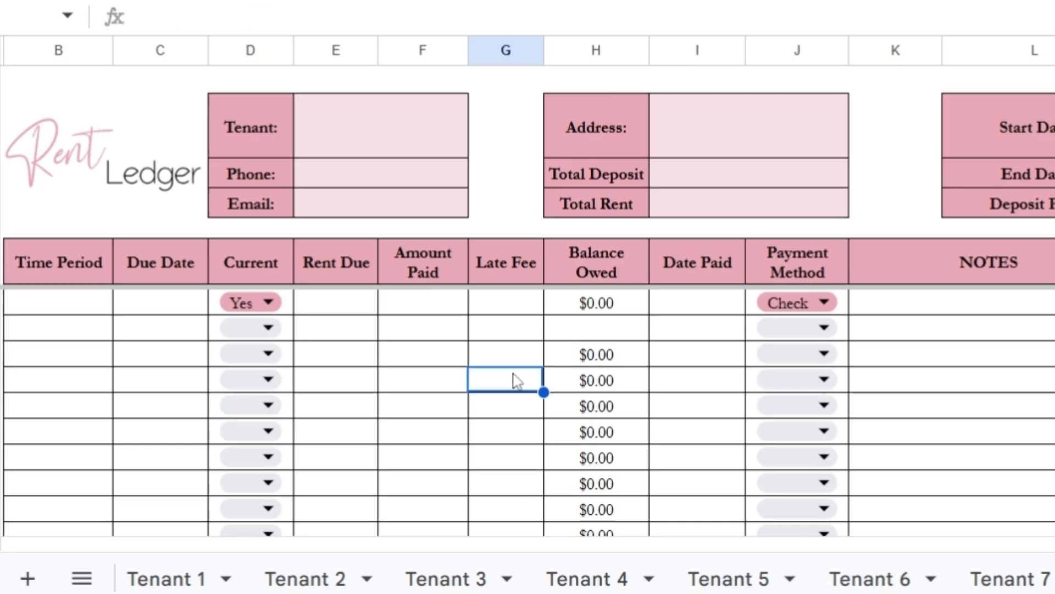
pyautogui.hotkey('ctrl', 'z')
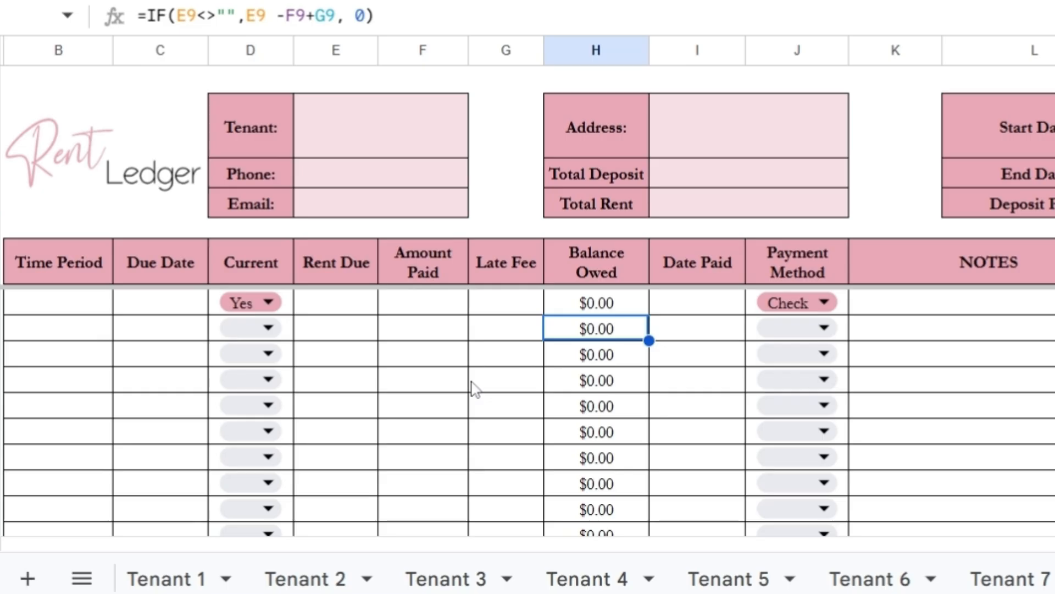
pyautogui.click(340, 202)
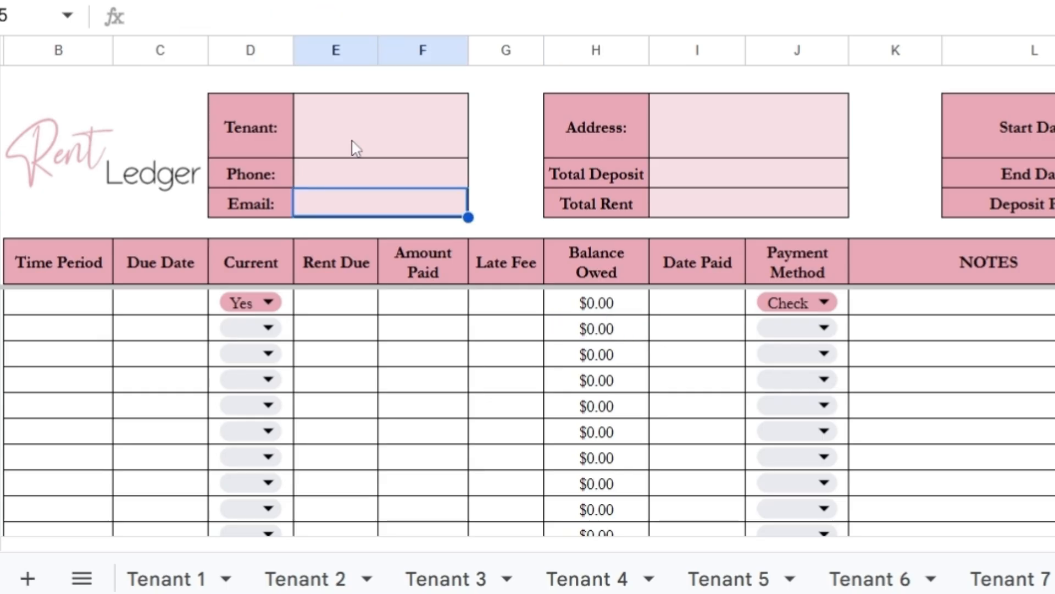
# - Clear the Pet Rent, Misc Fees and Late Fee amounts in the ledger's charges summary
pyautogui.click(1029, 191)
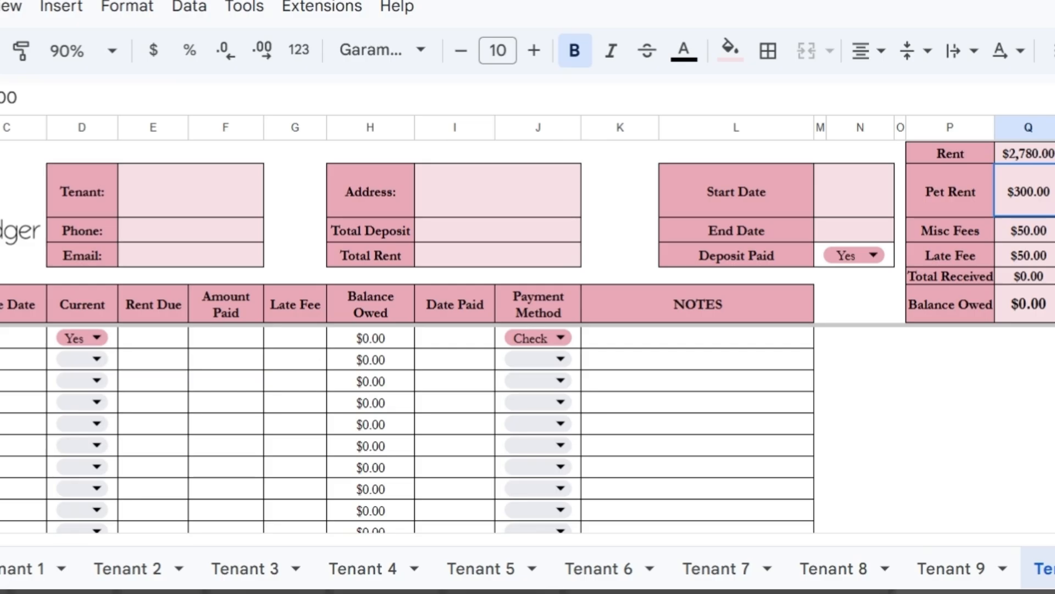
pyautogui.doubleClick(3, 98)
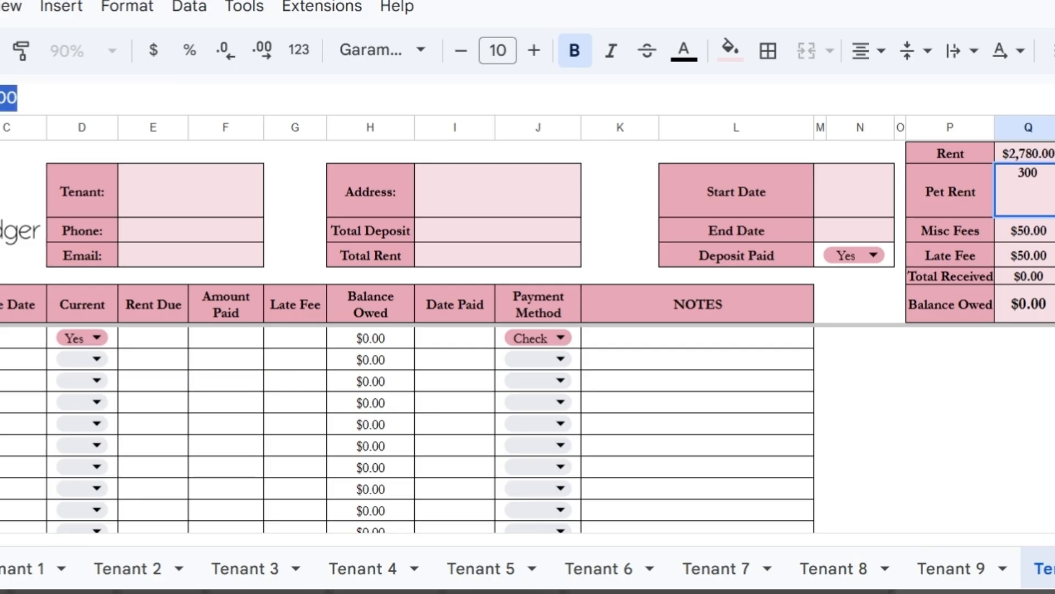
pyautogui.press('BackSpace')
pyautogui.click(1039, 237)
pyautogui.press('BackSpace')
pyautogui.click(1033, 254)
pyautogui.press('BackSpace')
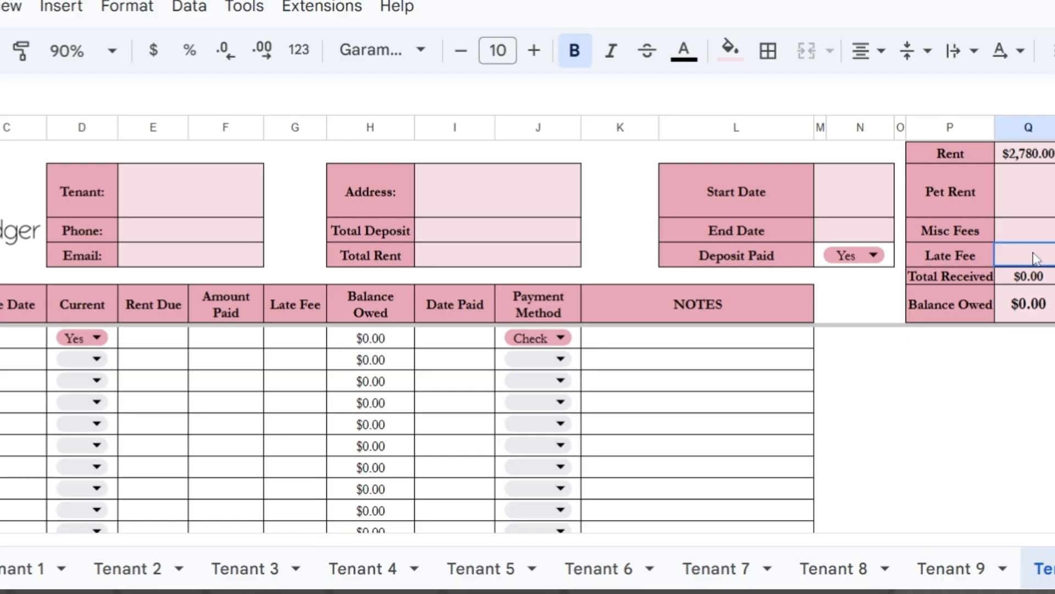
# - Check the Total Received formula in the charges summary and clear the Rent amount
pyautogui.click(1030, 272)
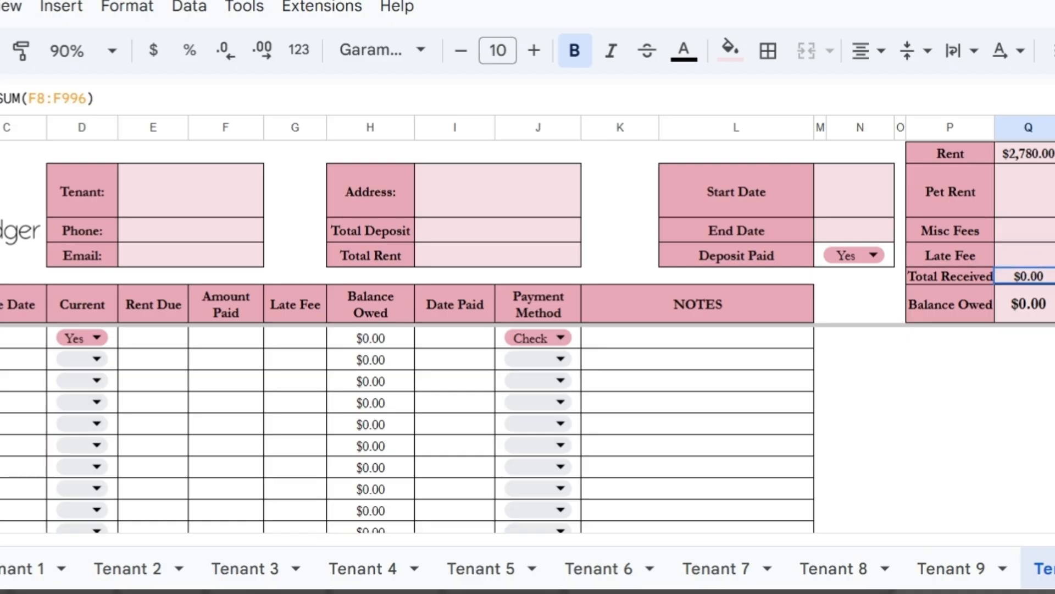
pyautogui.moveTo(95, 99); pyautogui.dragTo(0, 99)
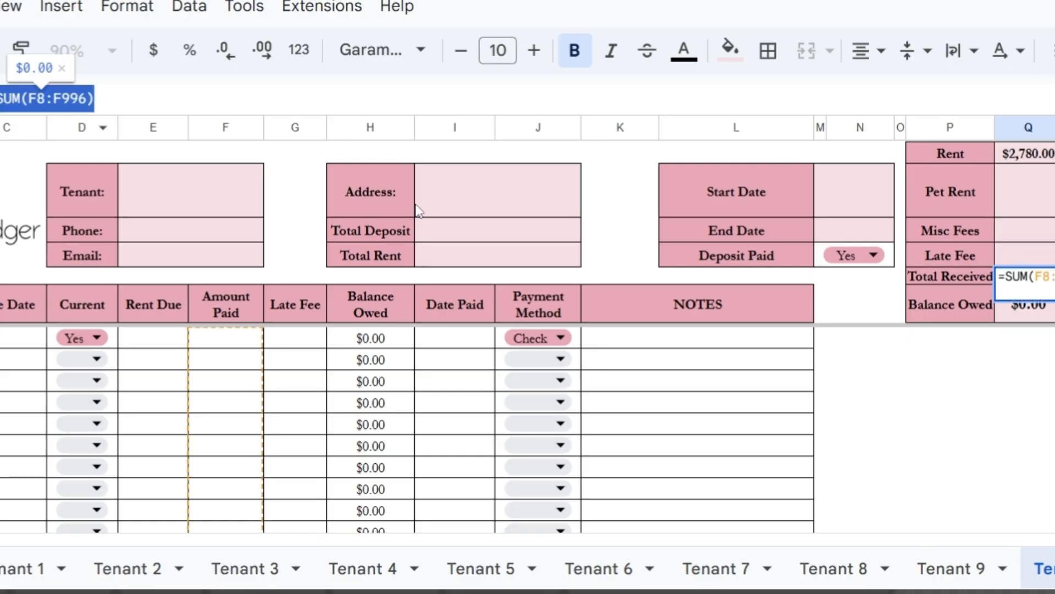
pyautogui.click(1032, 158)
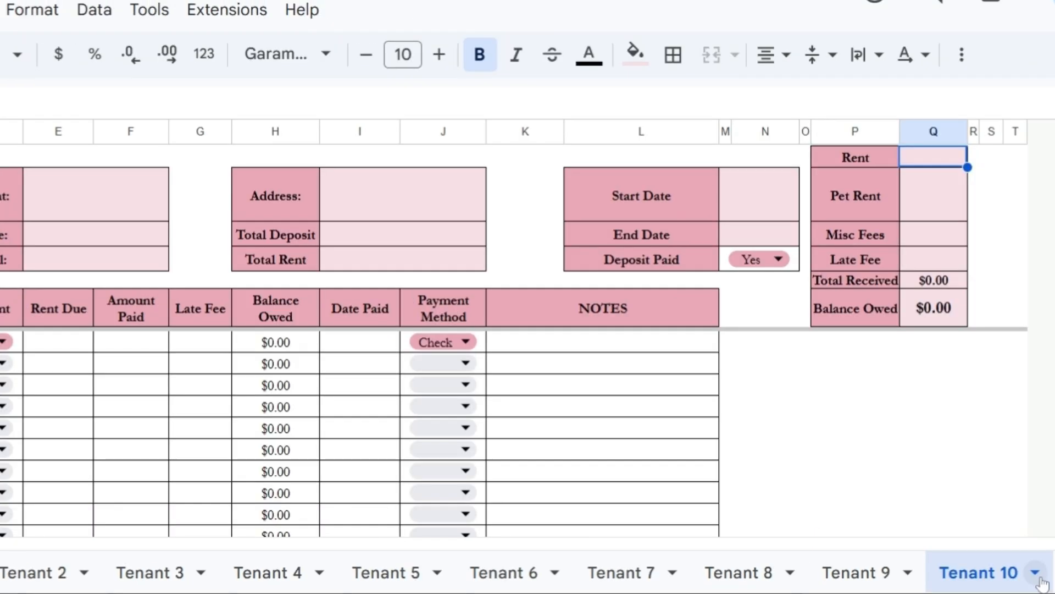
# - Duplicate the cleared Tenant 10 sheet and rename the copy as Tenant 11
pyautogui.click(1036, 573)
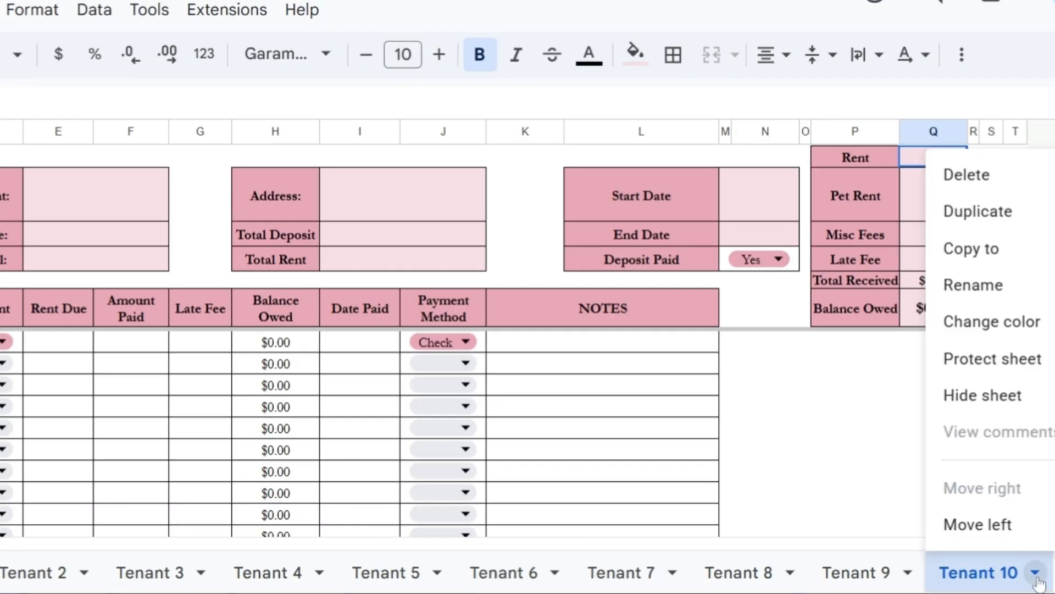
pyautogui.click(979, 212)
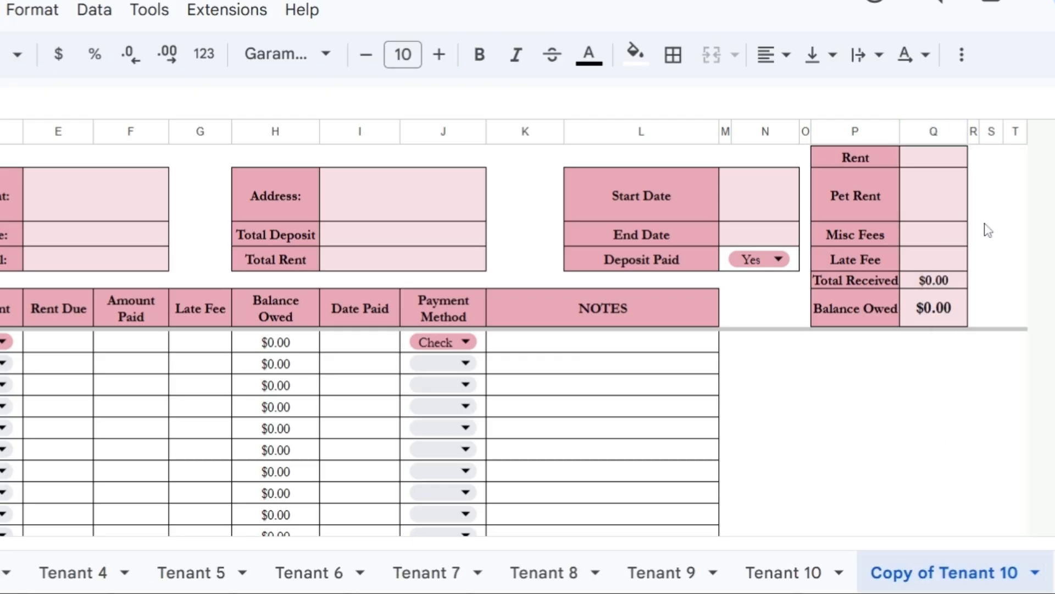
pyautogui.rightClick(887, 576)
pyautogui.click(914, 290)
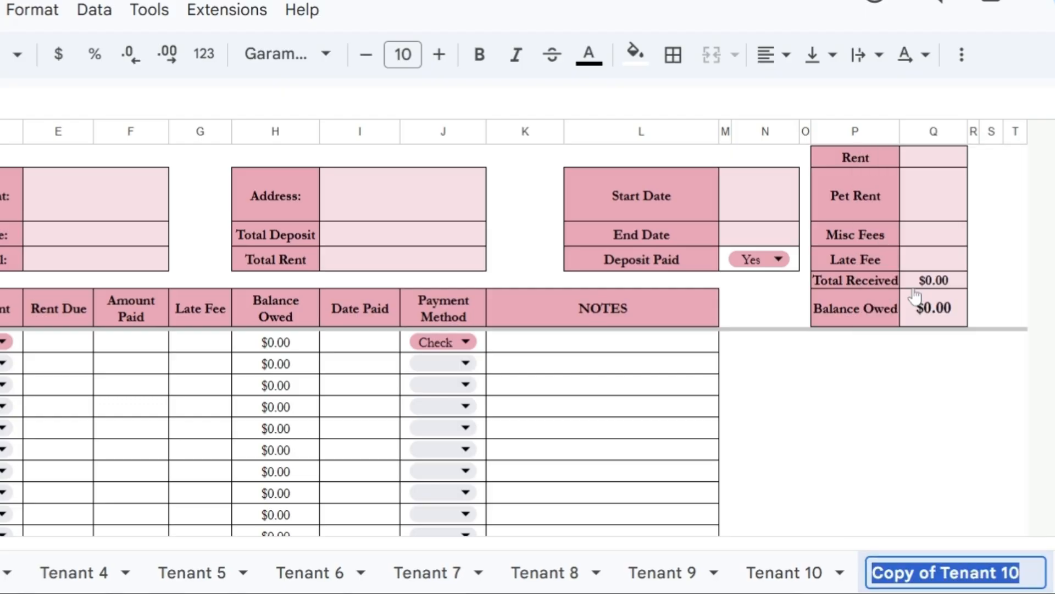
pyautogui.write('Tenant ')
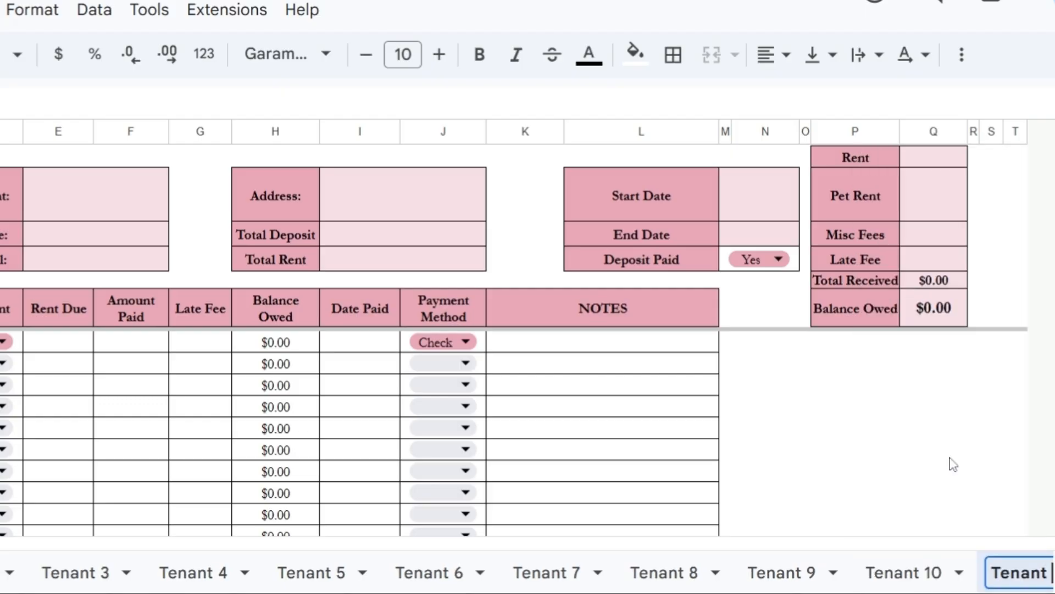
pyautogui.write('11')
pyautogui.press('Return')
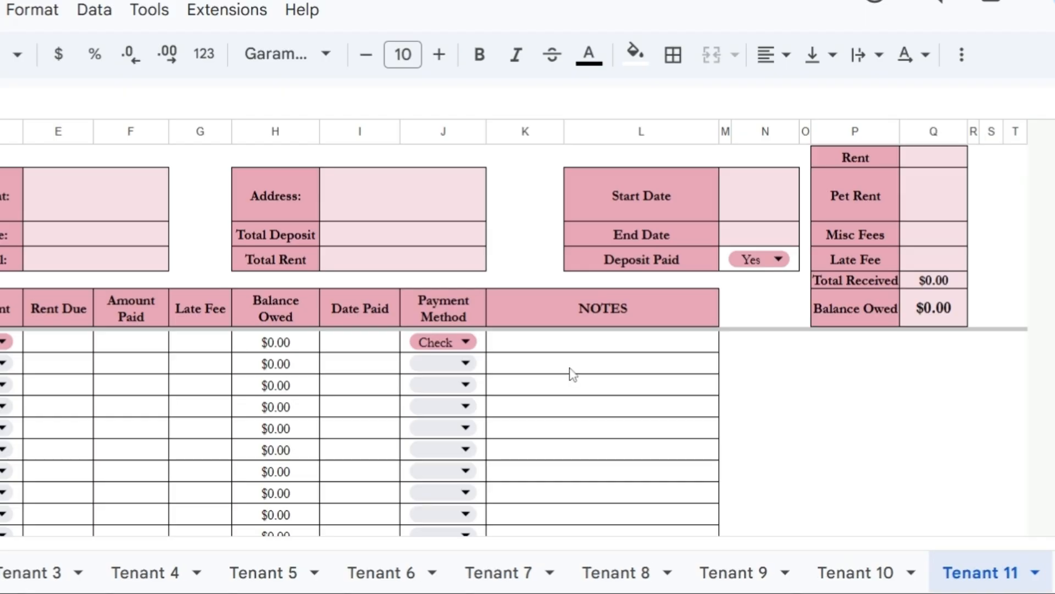
# - Enter "Tenant 11 Name" as the tenant in the new ledger's header
pyautogui.click(77, 205)
pyautogui.write('T')
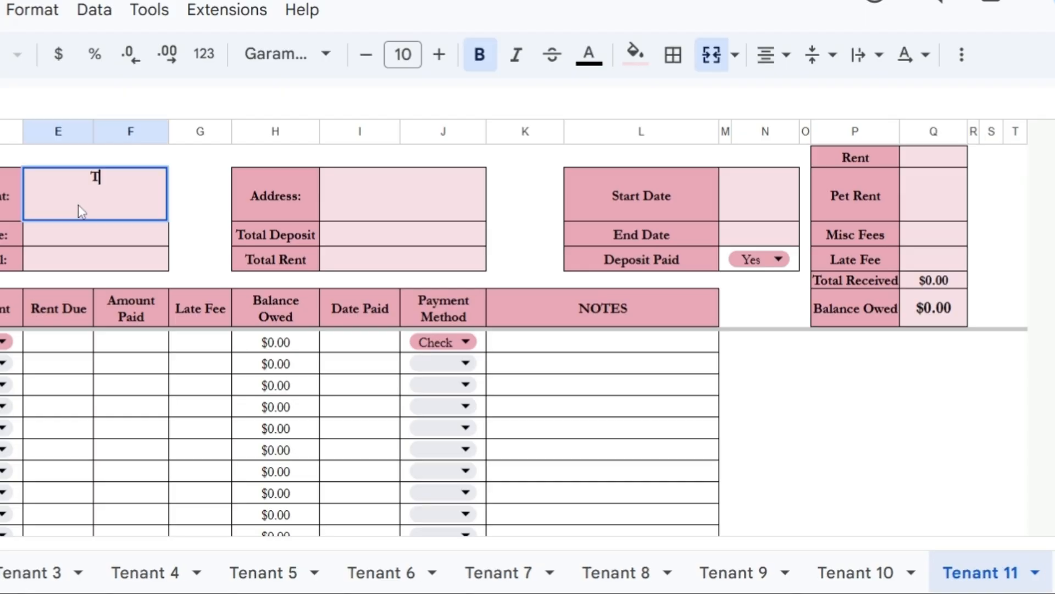
pyautogui.write('enan')
pyautogui.write('t 11')
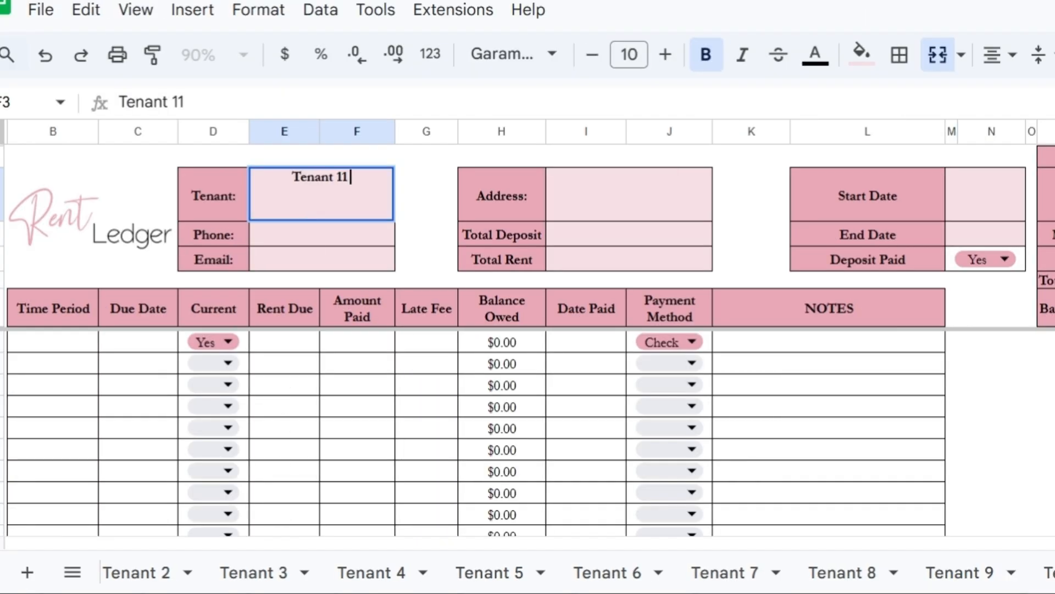
pyautogui.write(' Name')
pyautogui.press('Return')
# - Fill the Phone and Email fields with the placeholder texts "phone" and "email"
pyautogui.write('ophon')
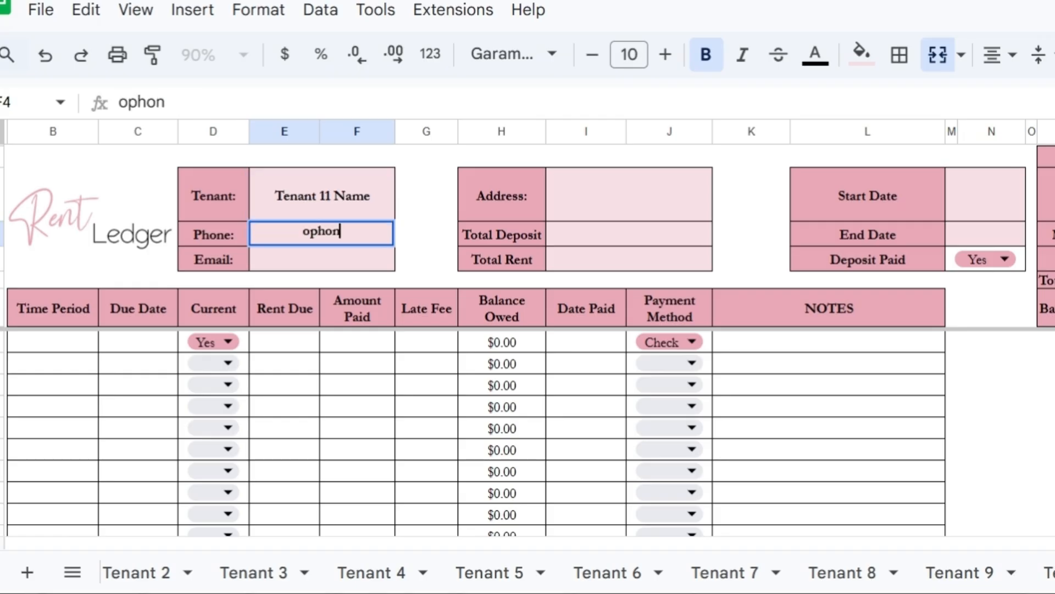
pyautogui.press('BackSpace')
pyautogui.press('BackSpace')
pyautogui.press('BackSpace')
pyautogui.press('BackSpace')
pyautogui.press('BackSpace')
pyautogui.write('phn')
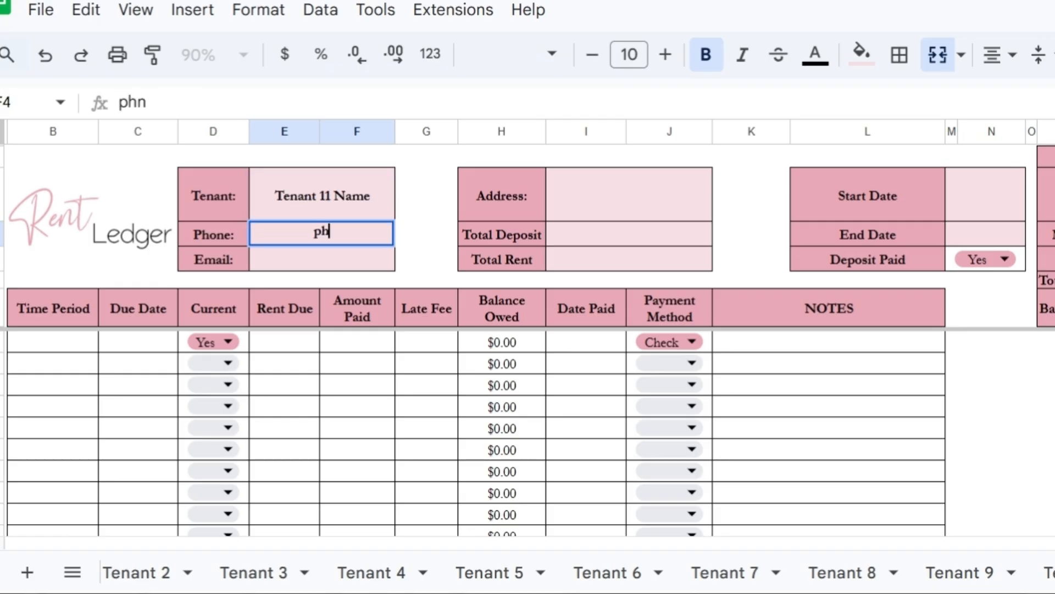
pyautogui.press('BackSpace')
pyautogui.write('one')
pyautogui.press('Tab')
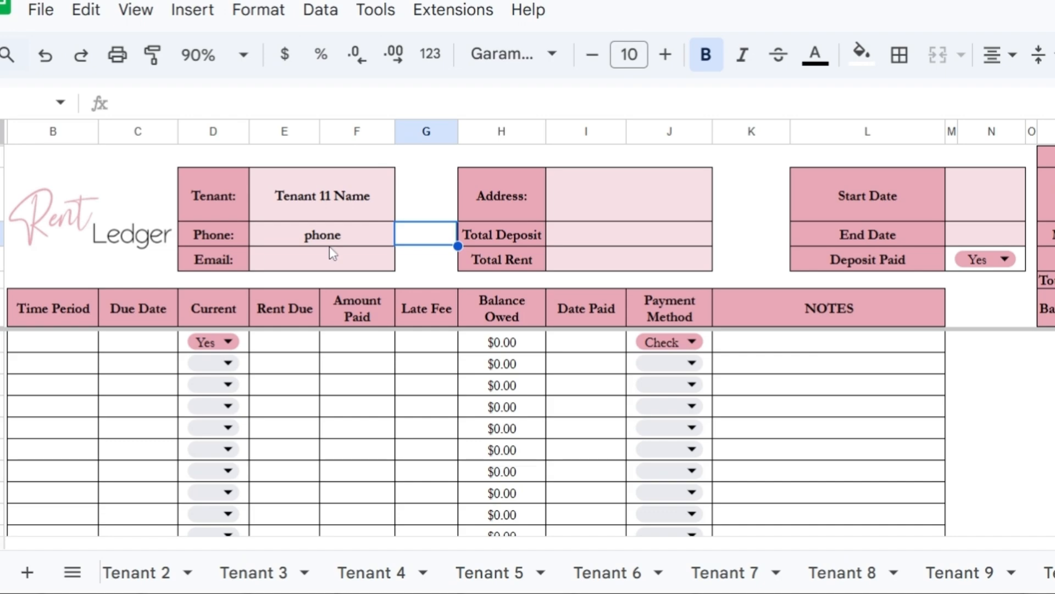
pyautogui.click(334, 262)
pyautogui.write('email')
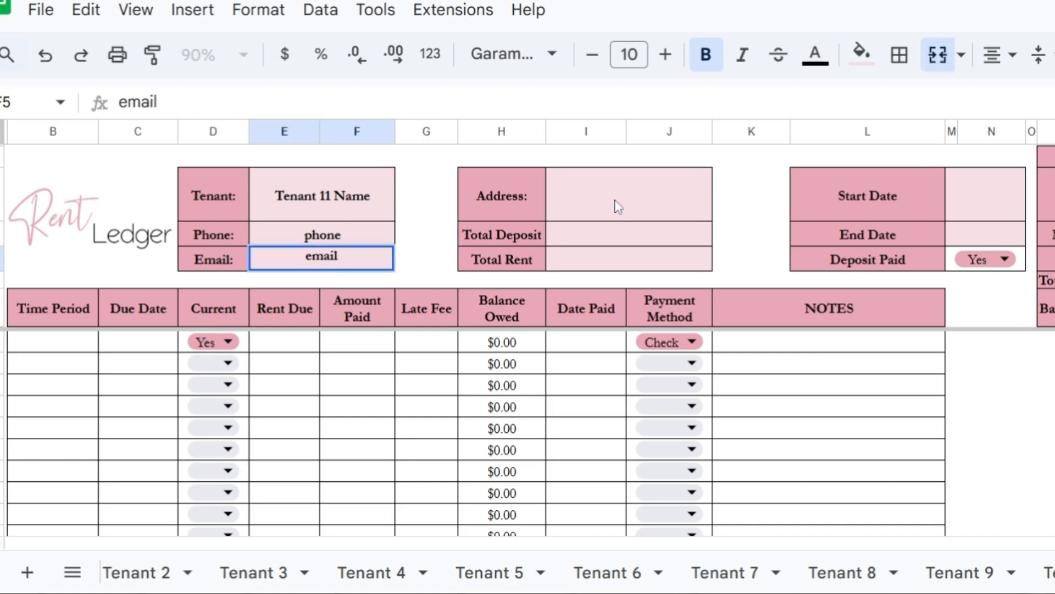
# - Enter "Tenant 11 address" as the placeholder in the ledger's Address field
pyautogui.click(619, 206)
pyautogui.write('Tenant 11')
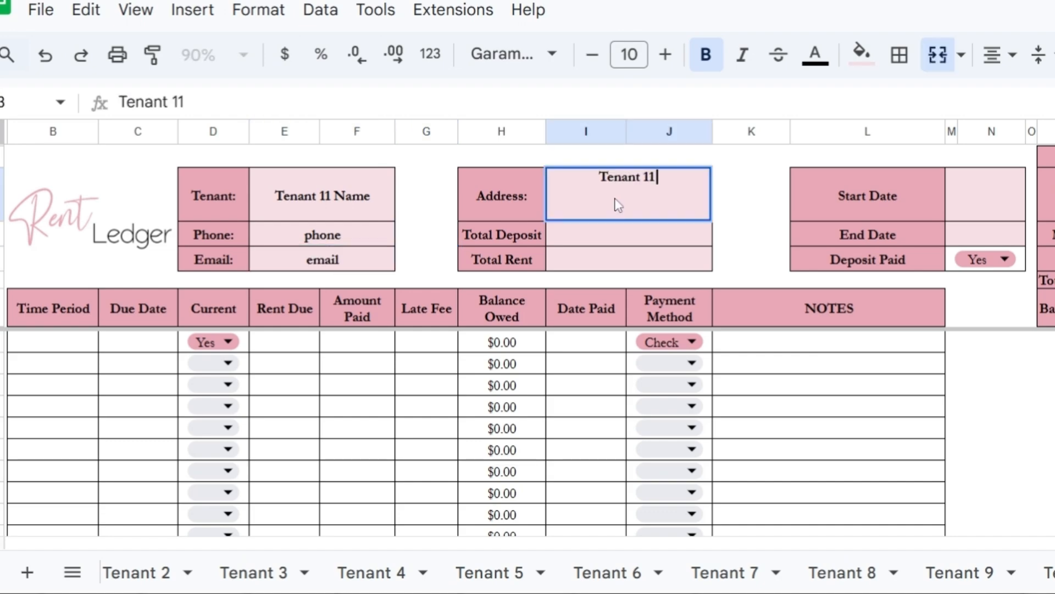
pyautogui.write(' aadre')
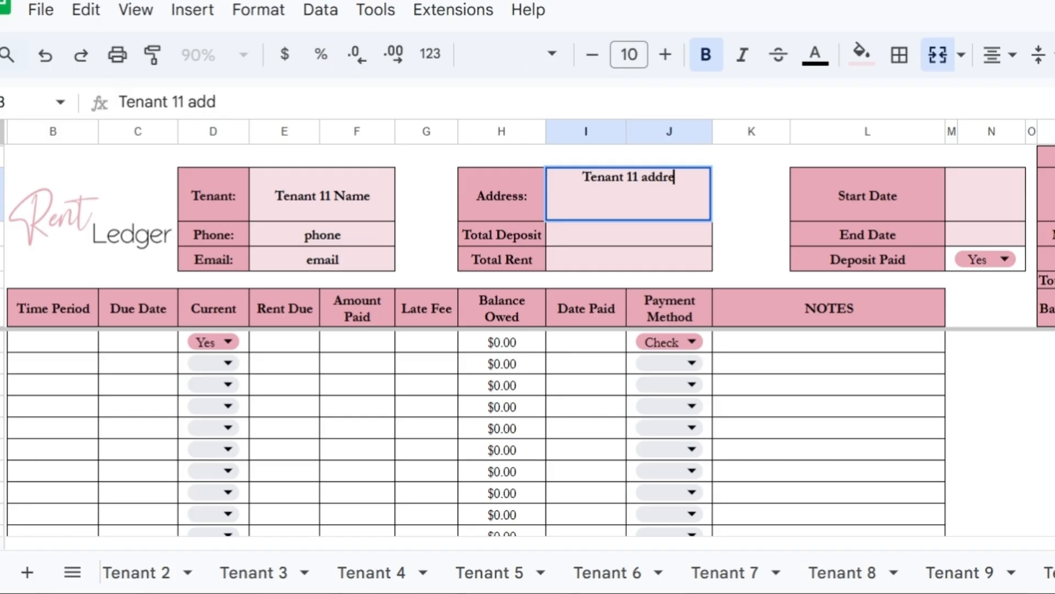
pyautogui.write('ss')
# - Set the lease Start Date to 01/01/2026 and the End Date to 2/1/2027
pyautogui.click(969, 206)
pyautogui.write('1')
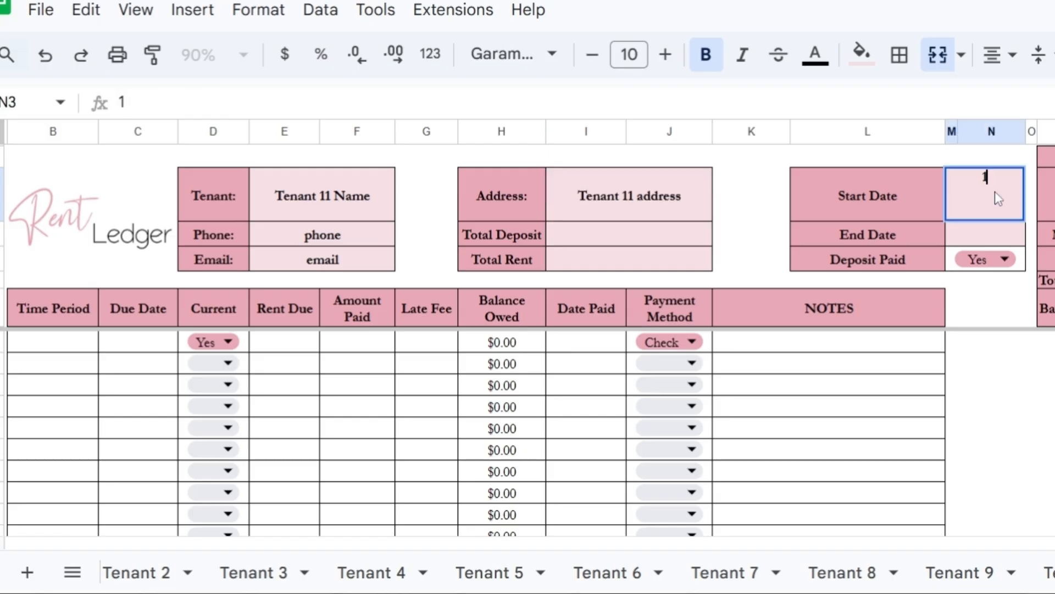
pyautogui.write('/01/202')
pyautogui.write('6')
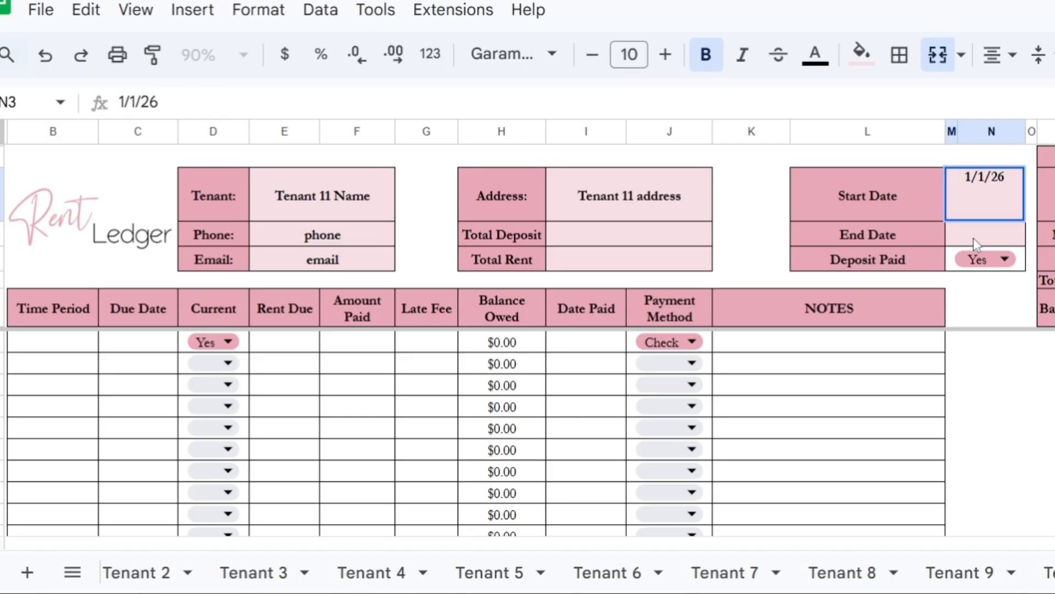
pyautogui.click(974, 237)
pyautogui.write('2/1')
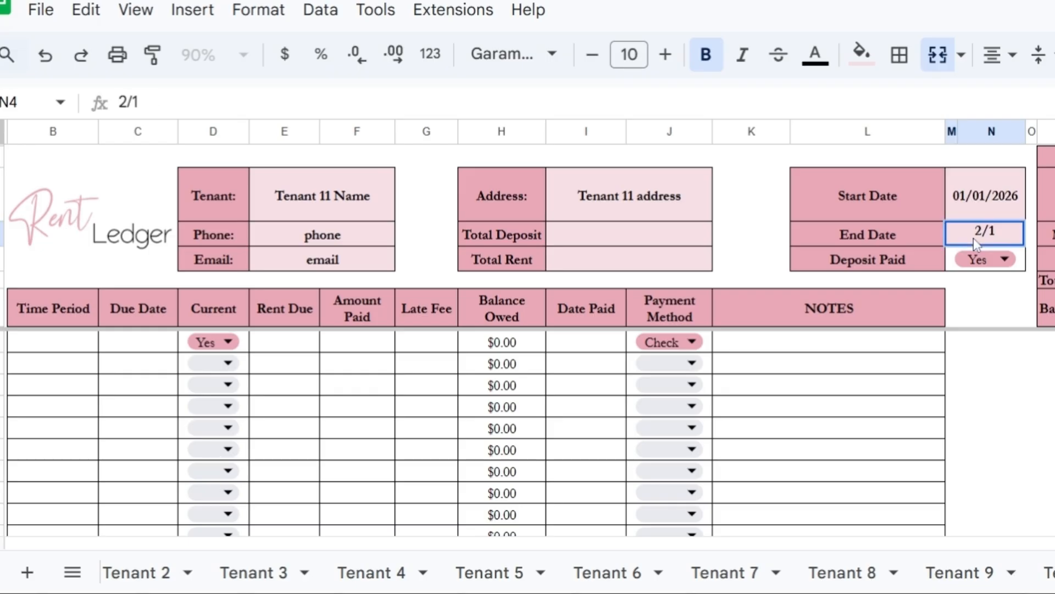
pyautogui.write('/27')
pyautogui.press('Return')
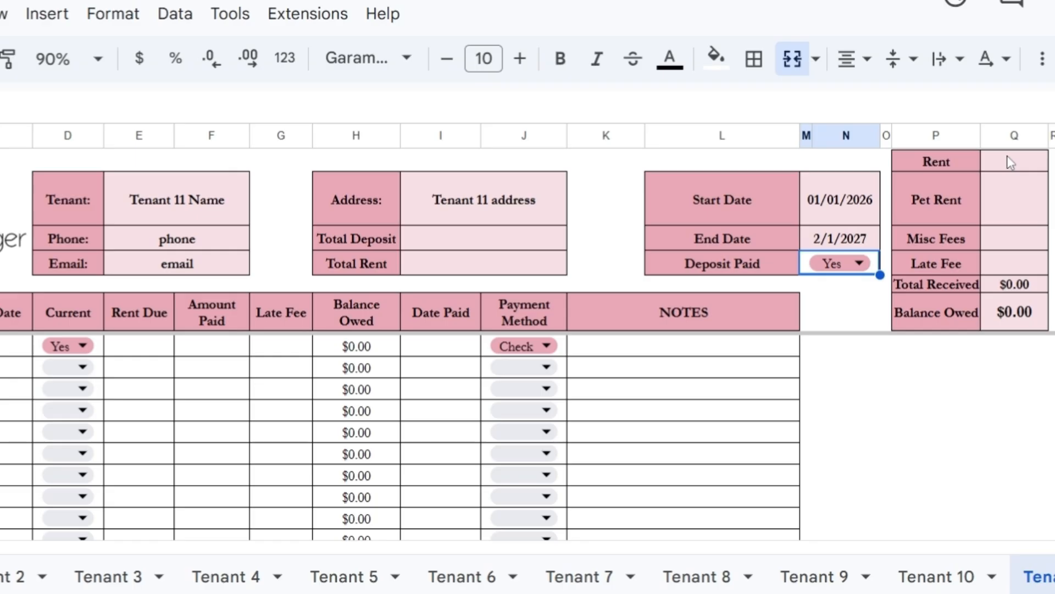
# - Set Rent to 3000 and Pet Rent to 150 in Tenant 11's charges summary
pyautogui.click(1012, 164)
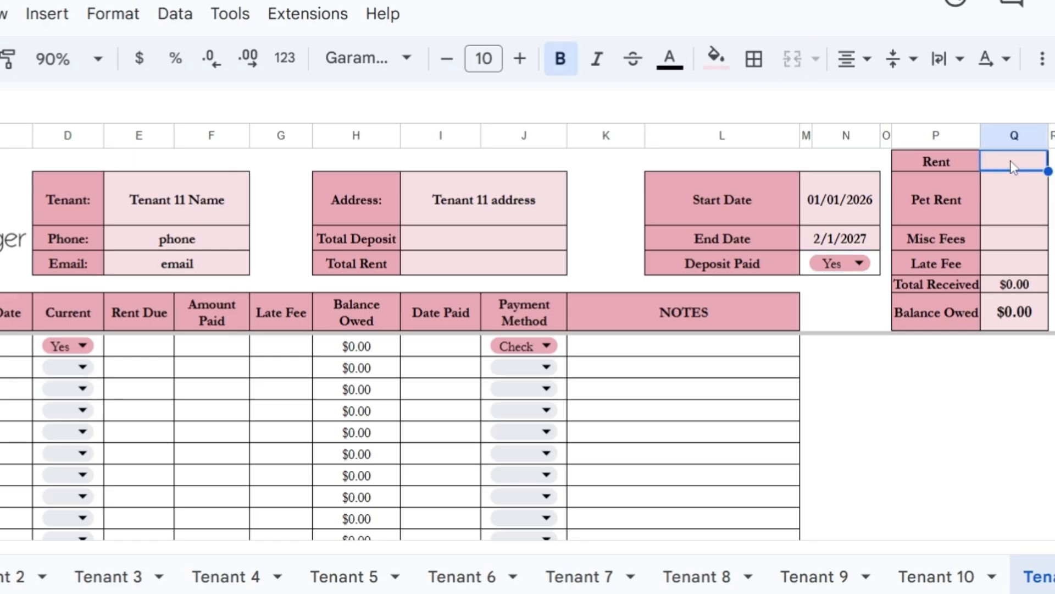
pyautogui.write('3000')
pyautogui.click(1018, 216)
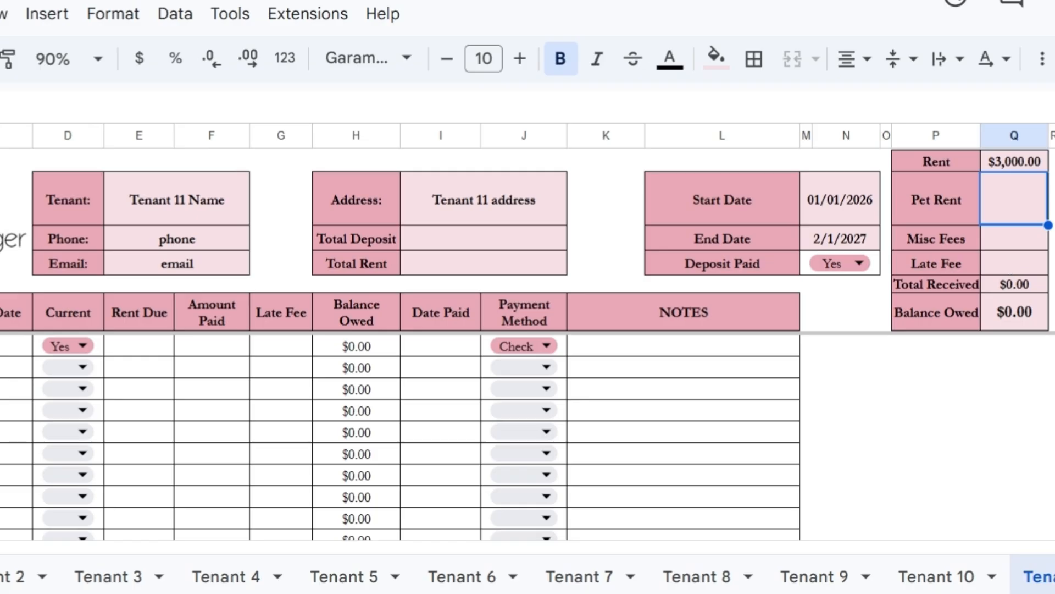
pyautogui.write('150')
pyautogui.press('Return')
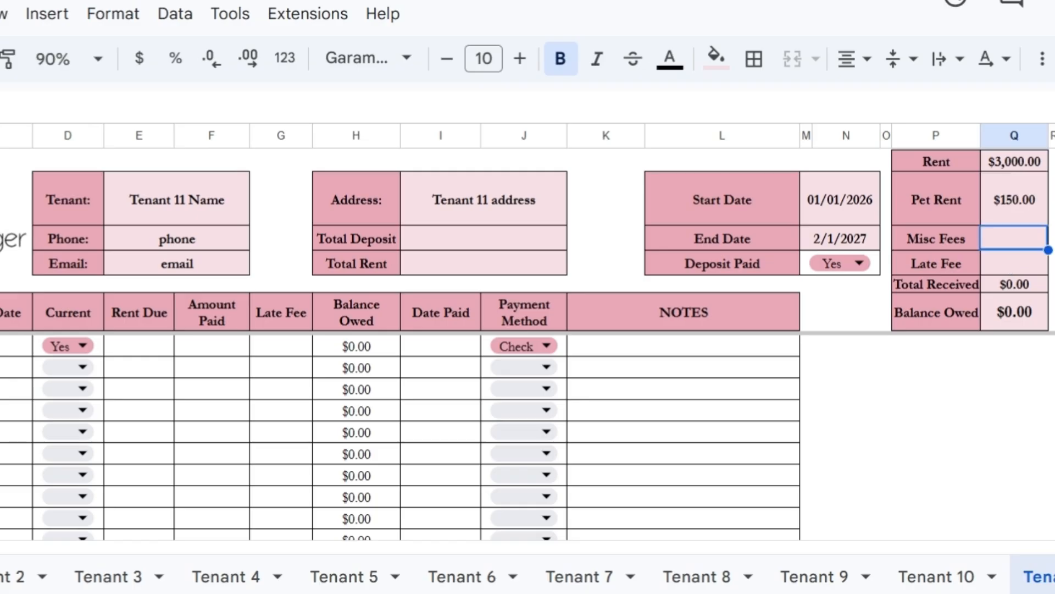
# - Set Misc Fees and Late Fee to 50 each in Tenant 11's charges summary
pyautogui.write('50')
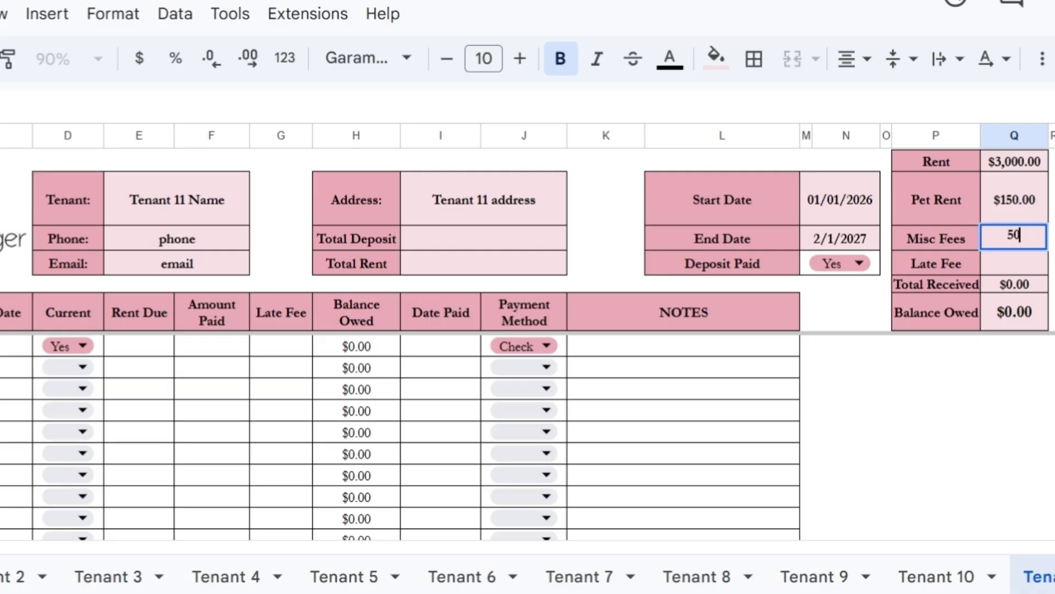
pyautogui.press('Return')
pyautogui.write('50')
pyautogui.press('Return')
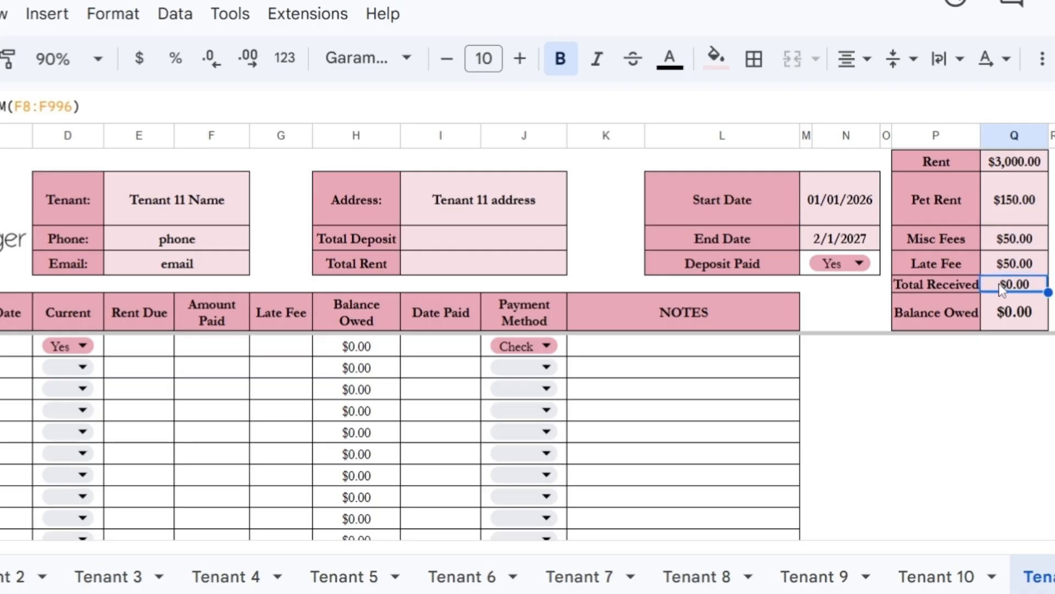
pyautogui.click(204, 138)
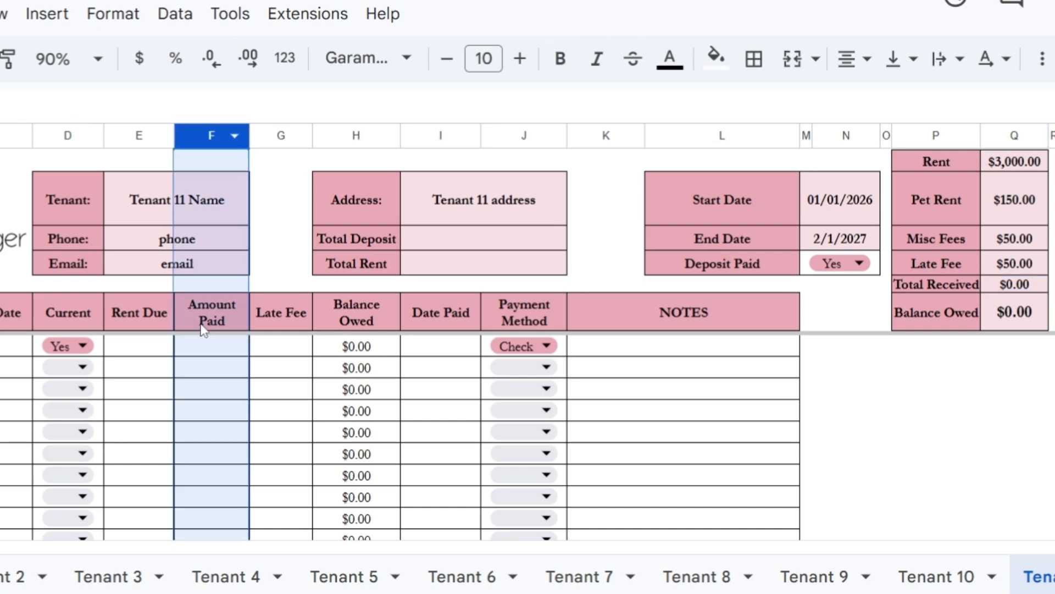
pyautogui.click(1023, 313)
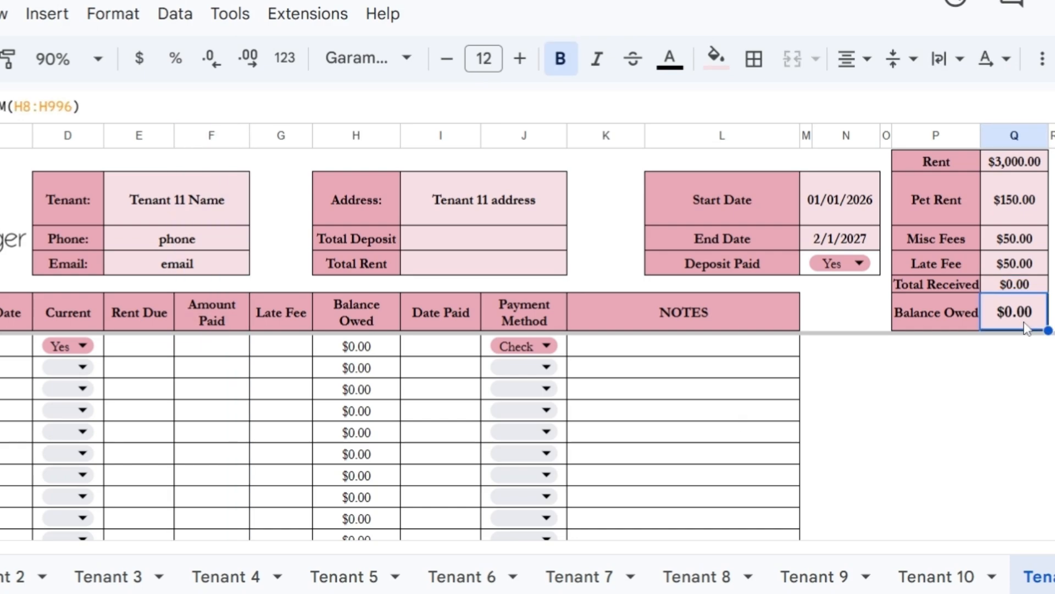
# - Enter January 2026 as the Time Period and 1/5/26 as the Due Date in the first ledger row
pyautogui.click(60, 348)
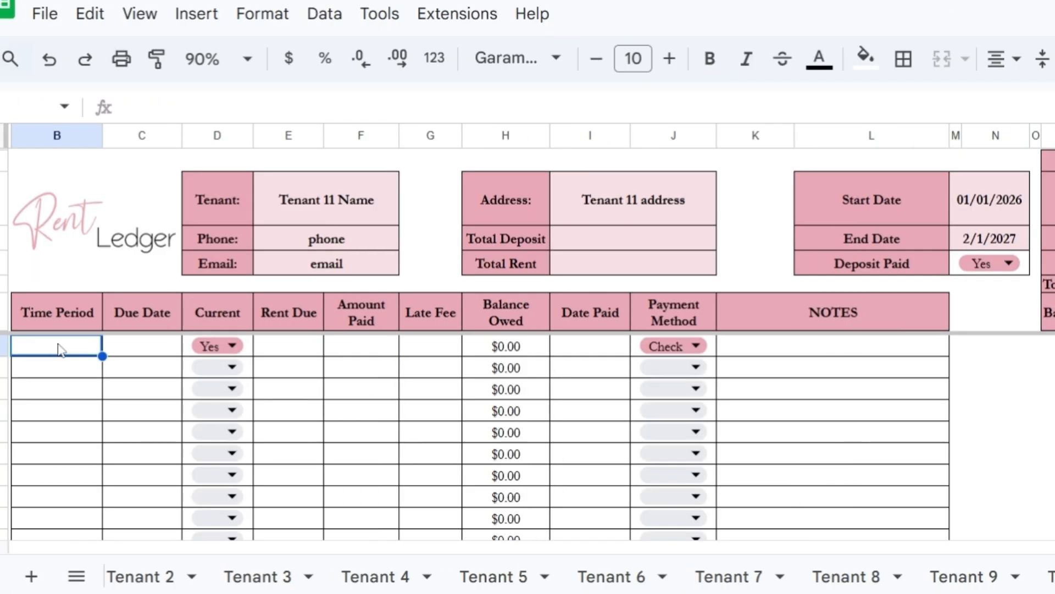
pyautogui.write('January')
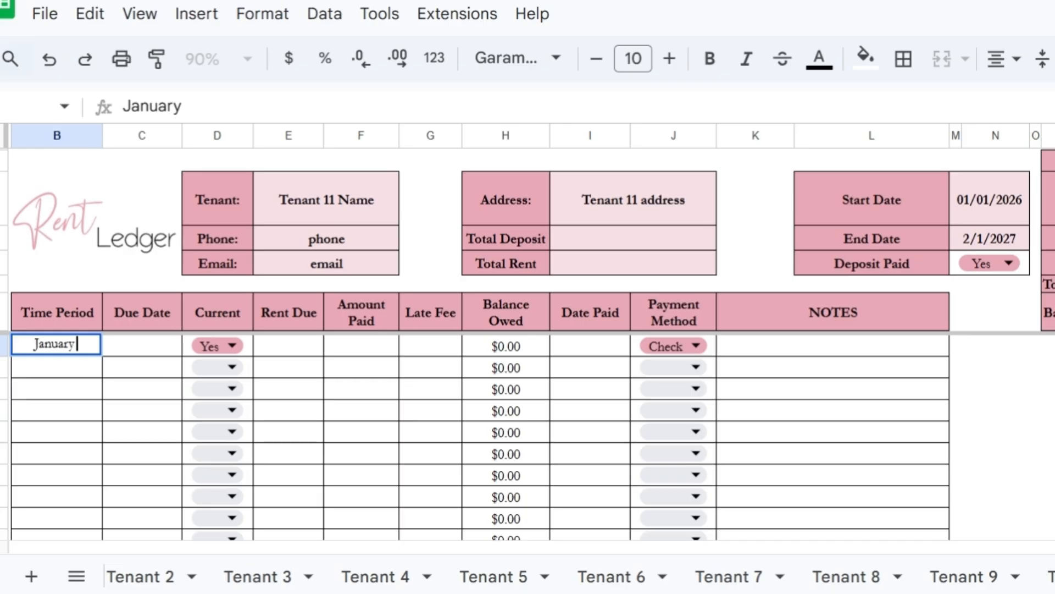
pyautogui.write(' 2026')
pyautogui.press('Tab')
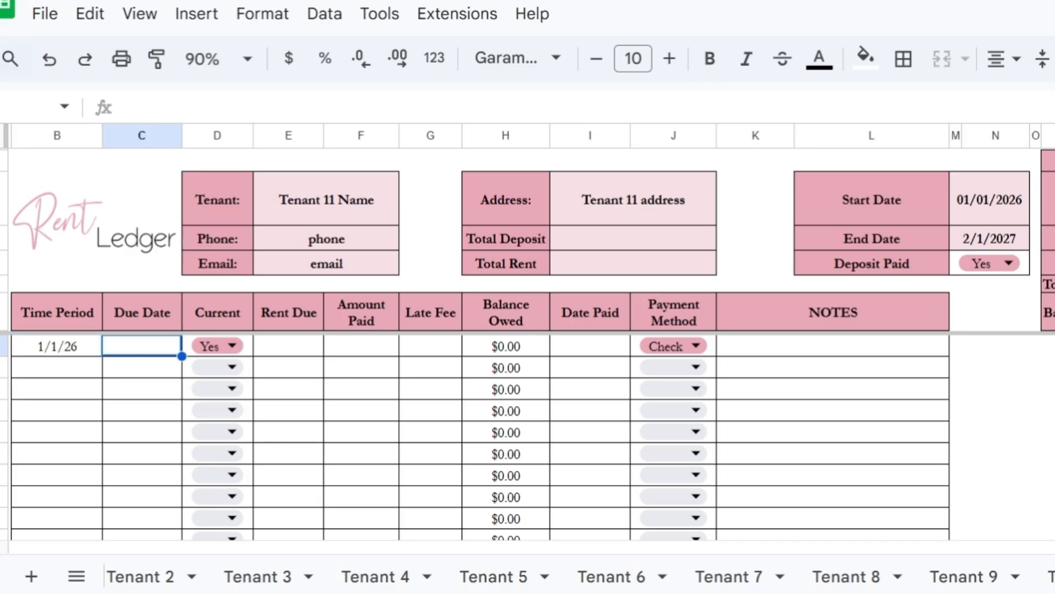
pyautogui.write('1/')
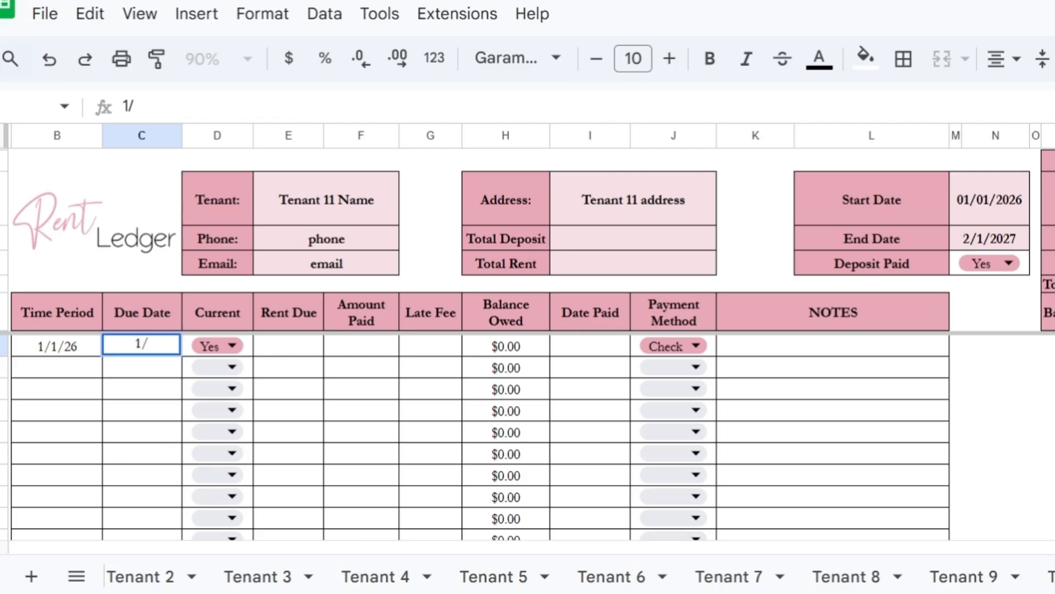
pyautogui.write('5/26')
pyautogui.press('Return')
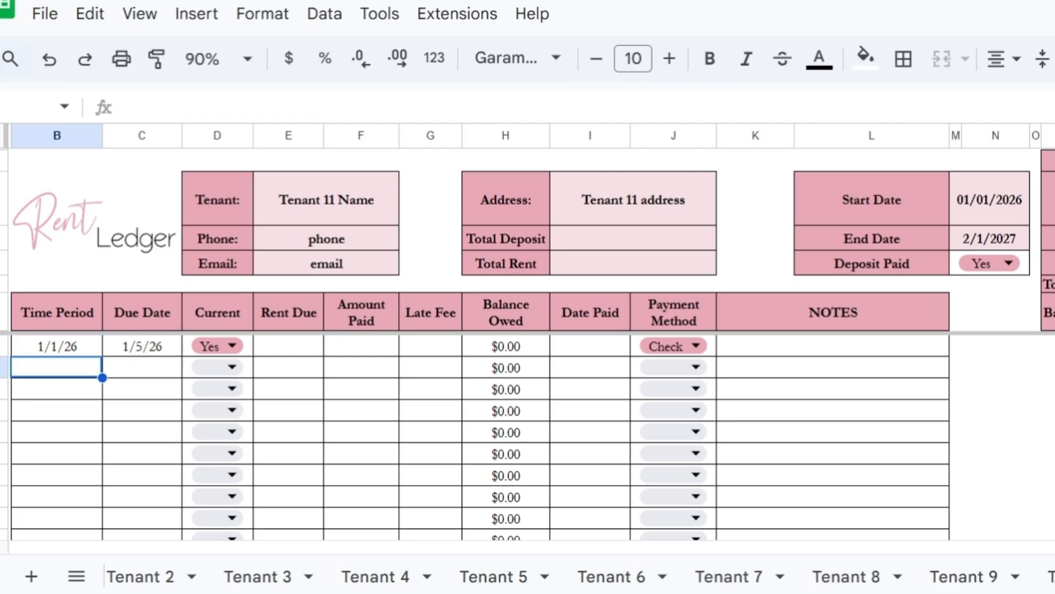
# - Set Rent Due to 3150 in the January row of Tenant 11's ledger
pyautogui.click(308, 351)
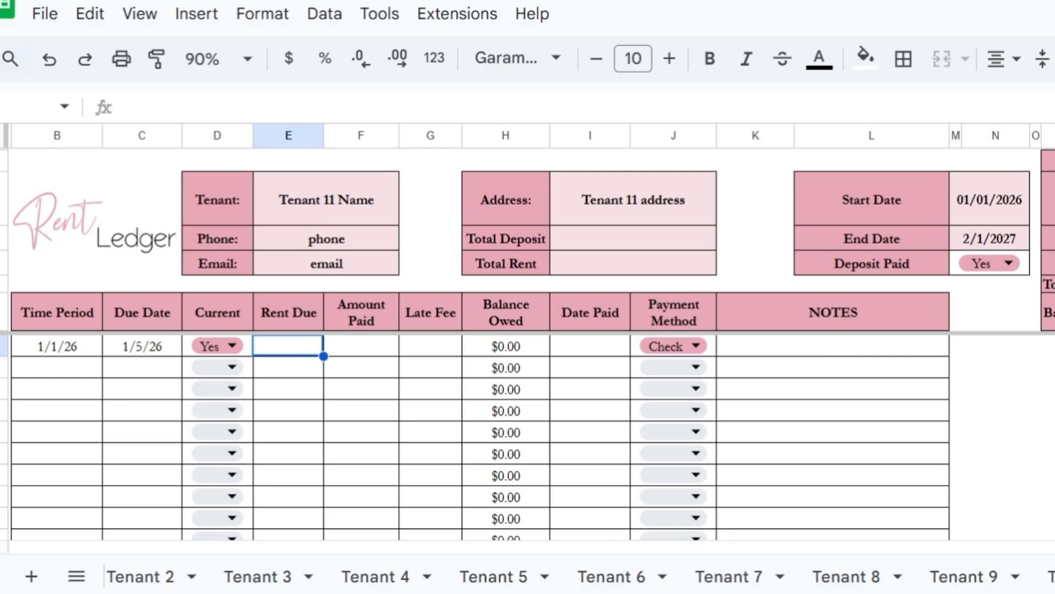
pyautogui.click(1052, 187)
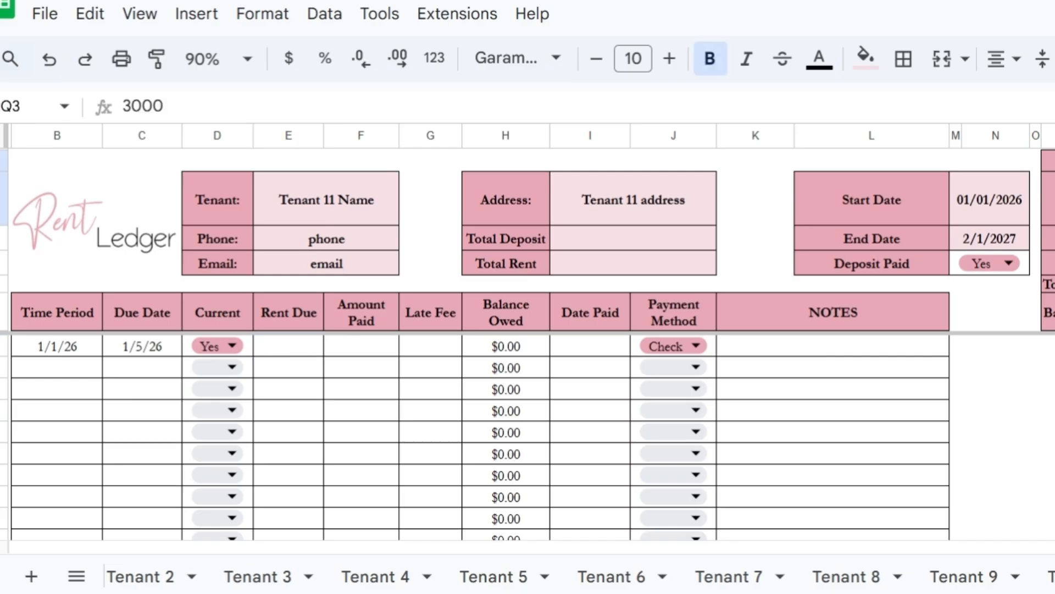
pyautogui.click(274, 354)
pyautogui.write('31')
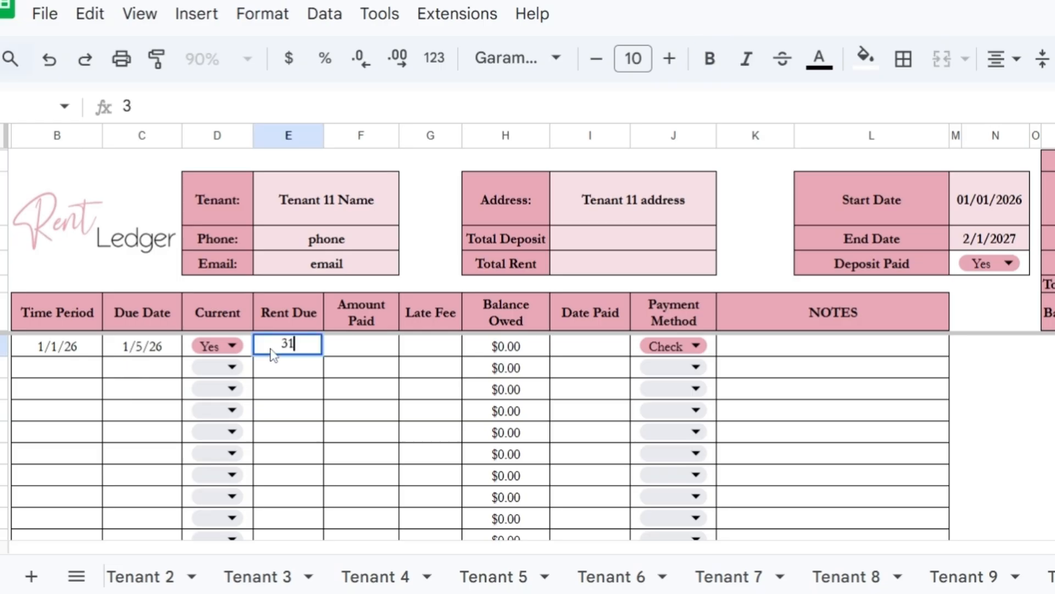
pyautogui.write('50')
pyautogui.press('Tab')
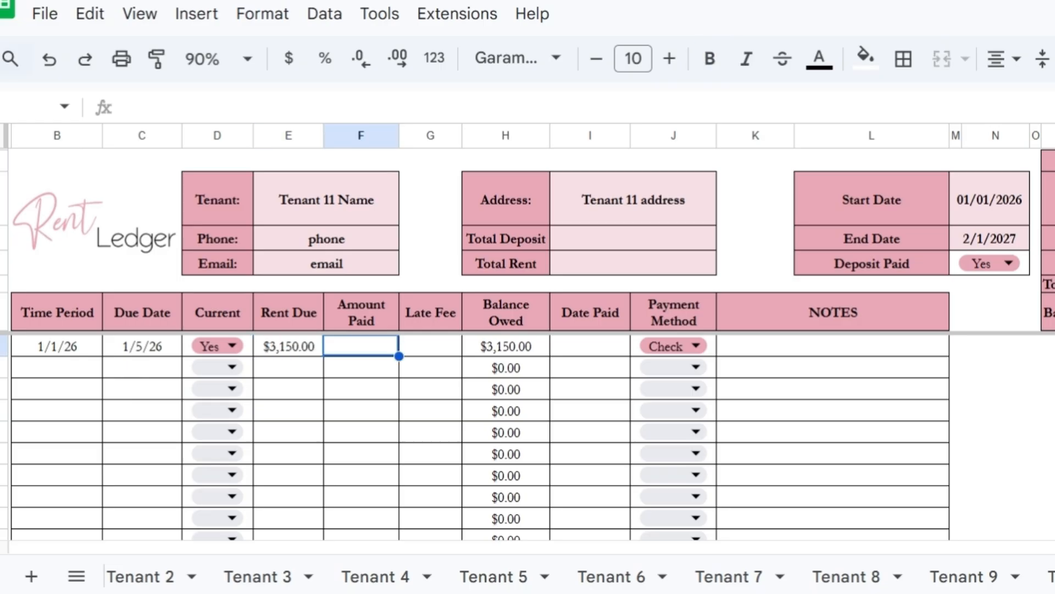
# - Set Amount Paid to 3150 and Late Fee to 0 in the January row
pyautogui.write('3150')
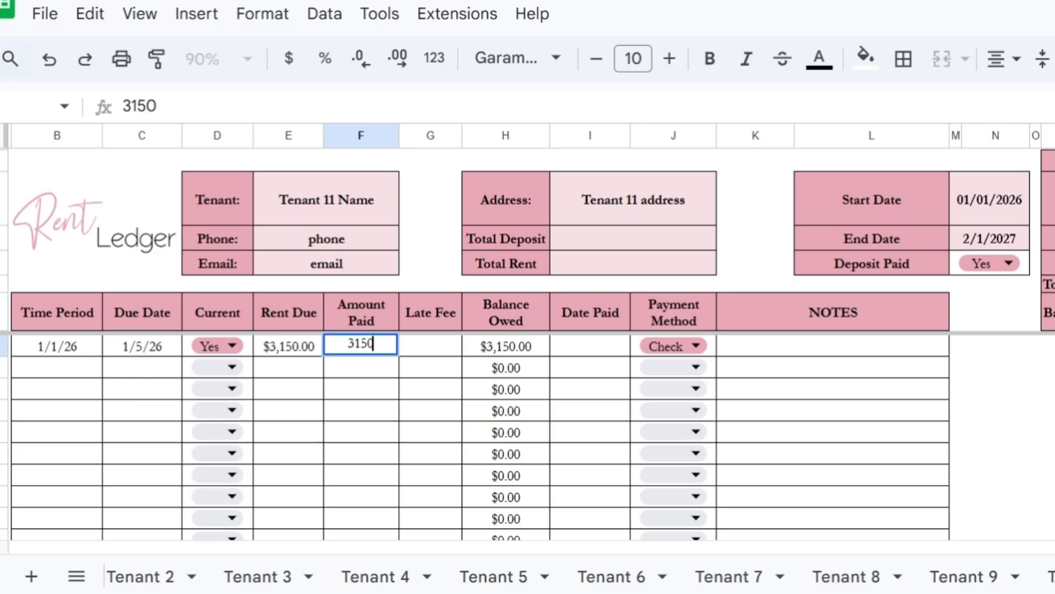
pyautogui.press('Tab')
pyautogui.write('0')
pyautogui.press('Return')
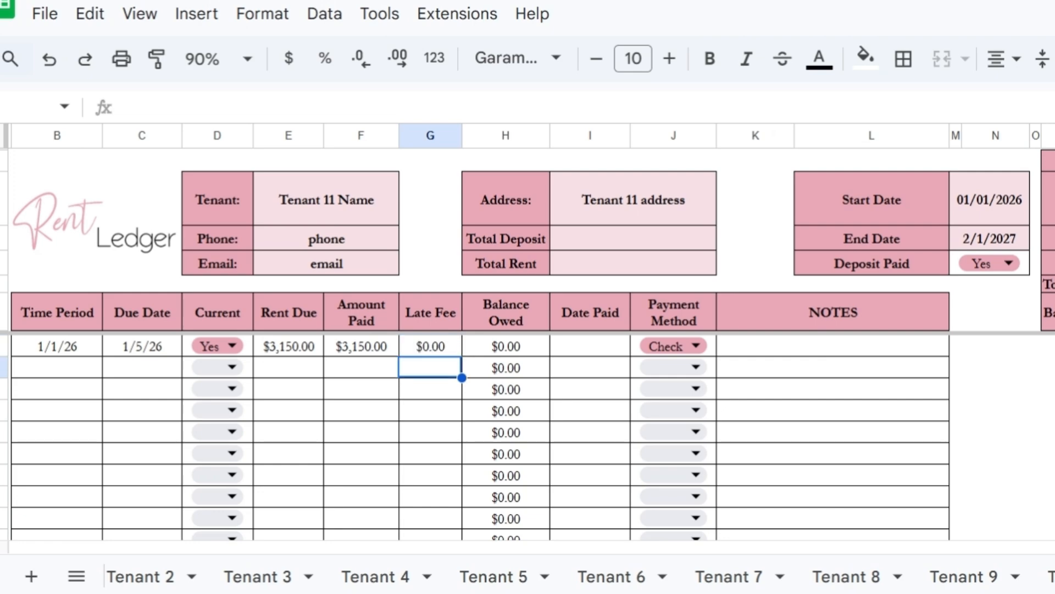
# - Enter 1/4/26 as the Date Paid in the January row
pyautogui.click(687, 345)
pyautogui.click(590, 346)
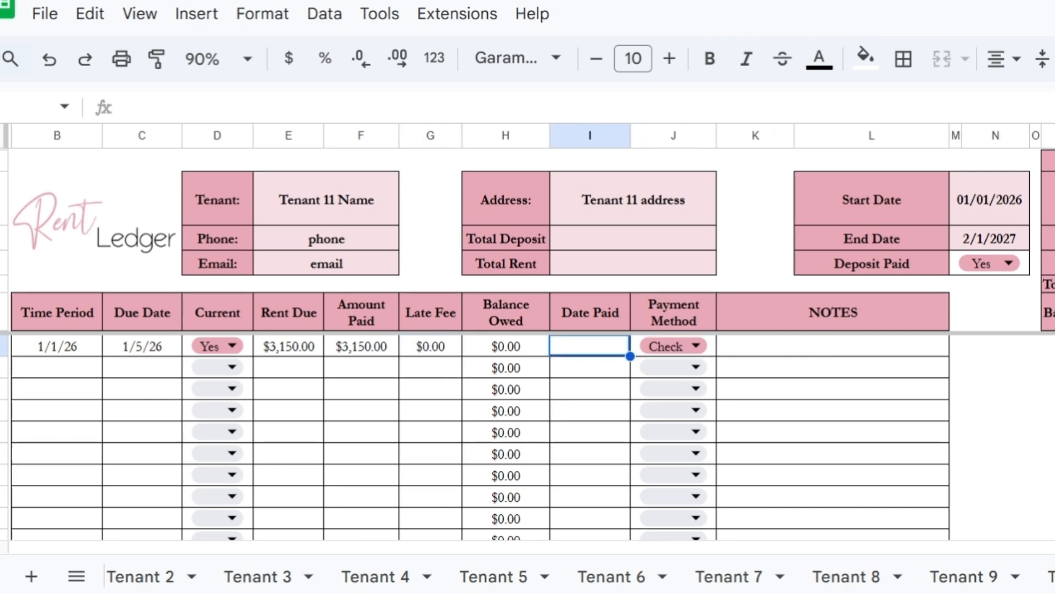
pyautogui.write('1/4/25')
pyautogui.press('Return')
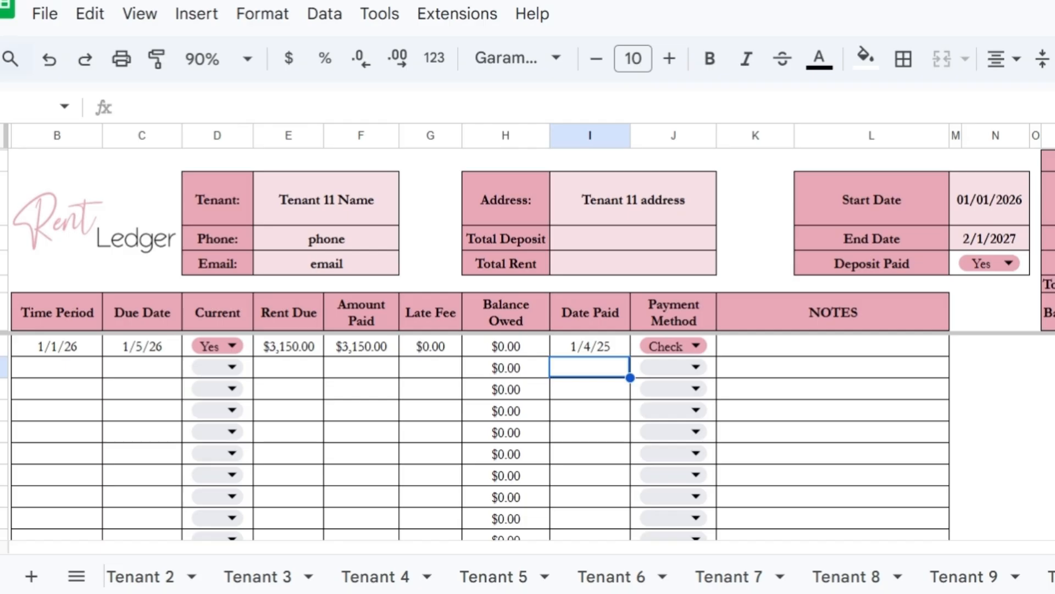
pyautogui.click(603, 350)
pyautogui.doubleClick(605, 352)
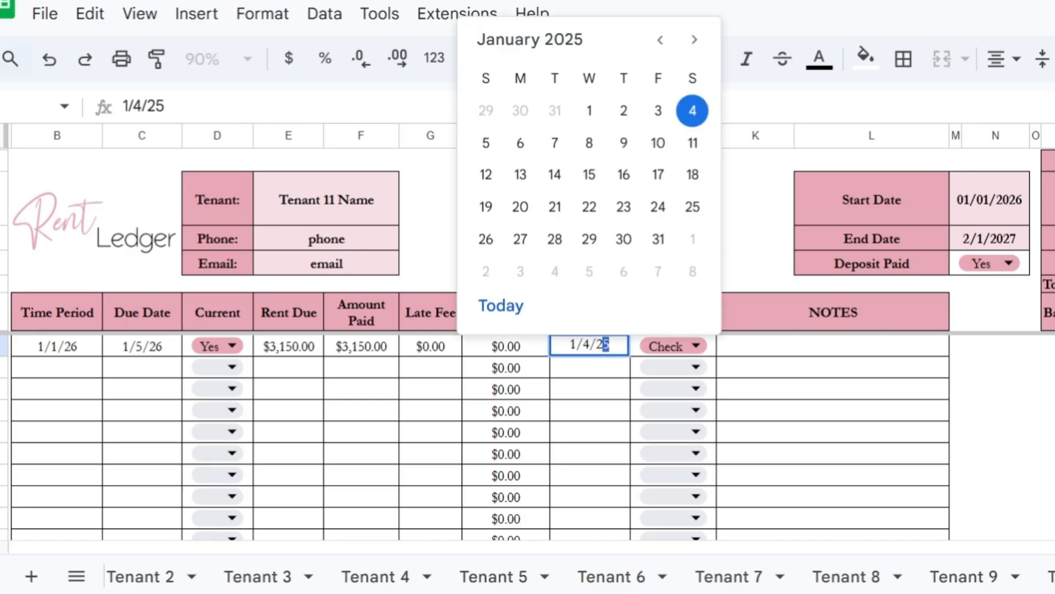
pyautogui.write('6')
pyautogui.press('Return')
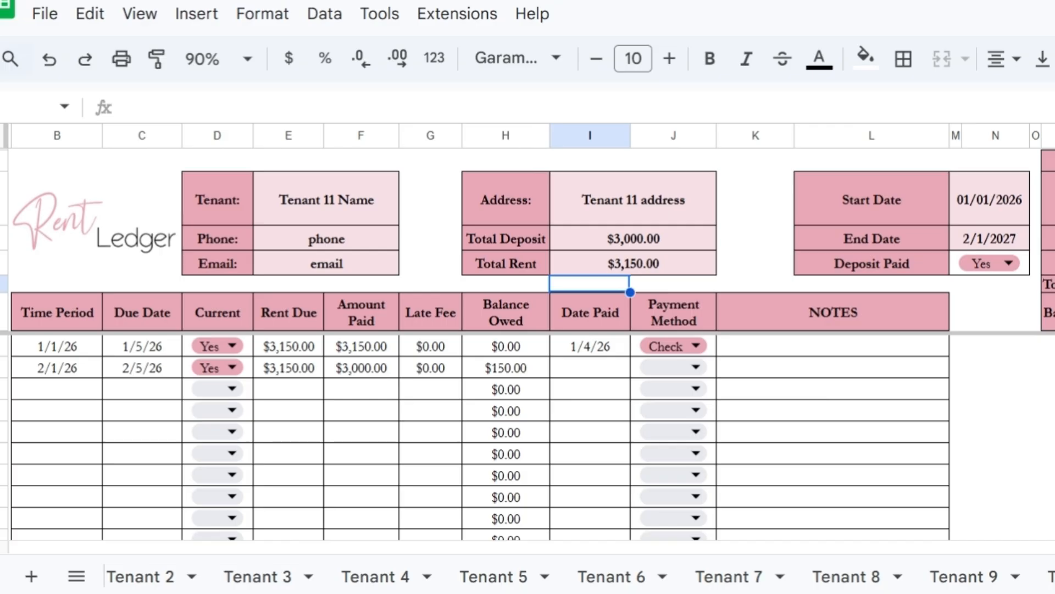
# - Return to the Rent Dashboard sheet and select the Tenant 11 row's cells from Tenant through Lease End Date
pyautogui.click(340, 214)
pyautogui.click(689, 202)
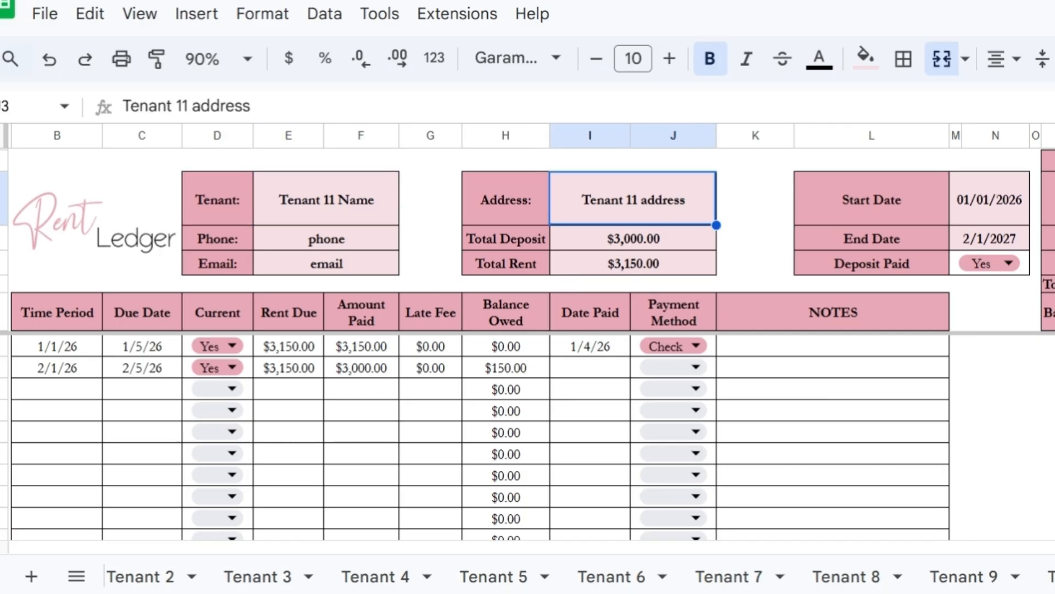
pyautogui.click(1054, 576)
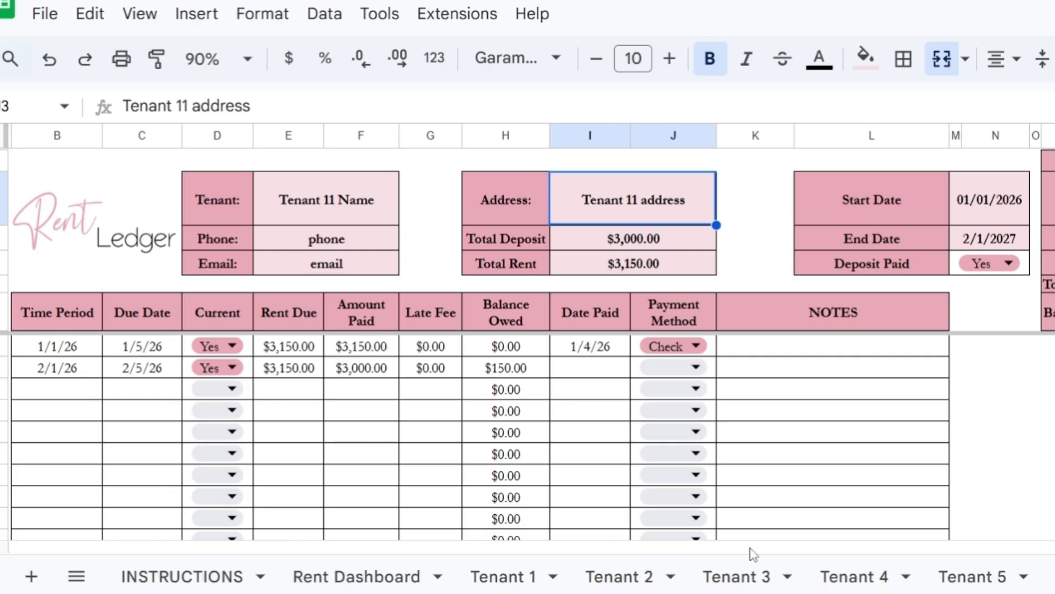
pyautogui.click(381, 583)
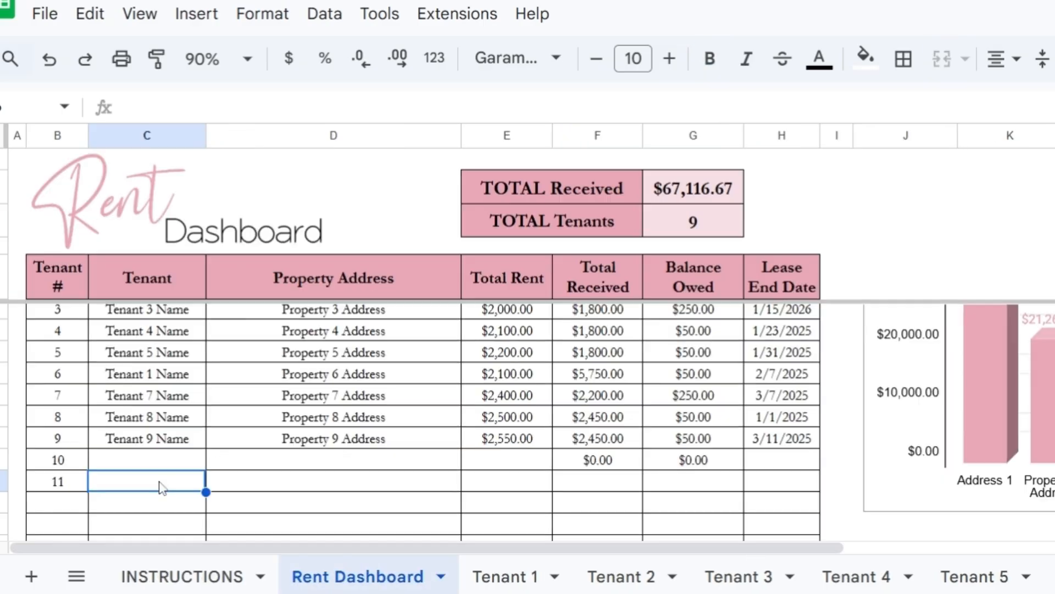
pyautogui.moveTo(161, 488); pyautogui.dragTo(759, 485)
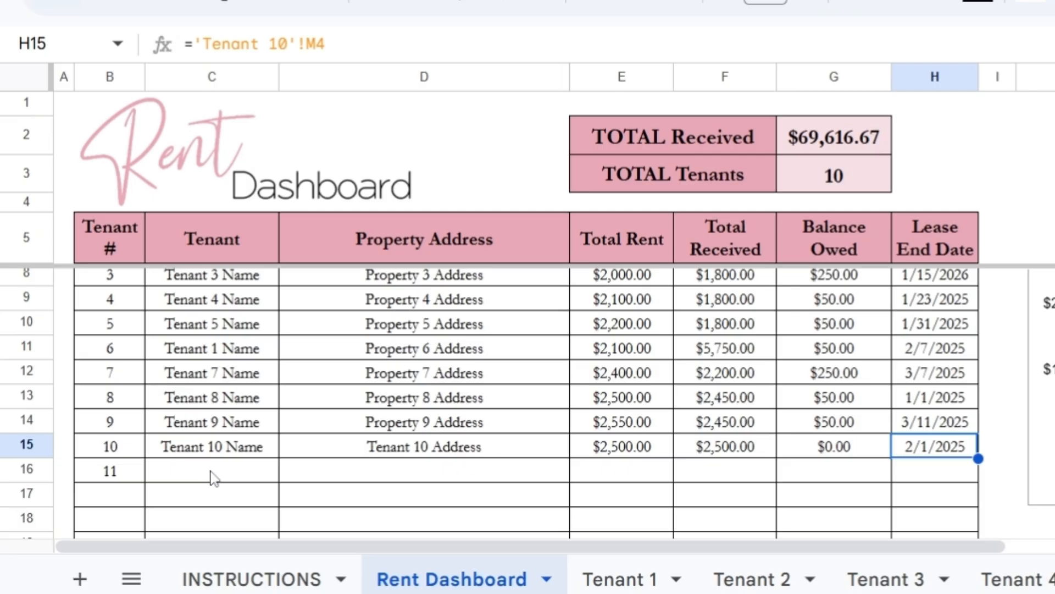
pyautogui.moveTo(211, 478); pyautogui.dragTo(912, 475)
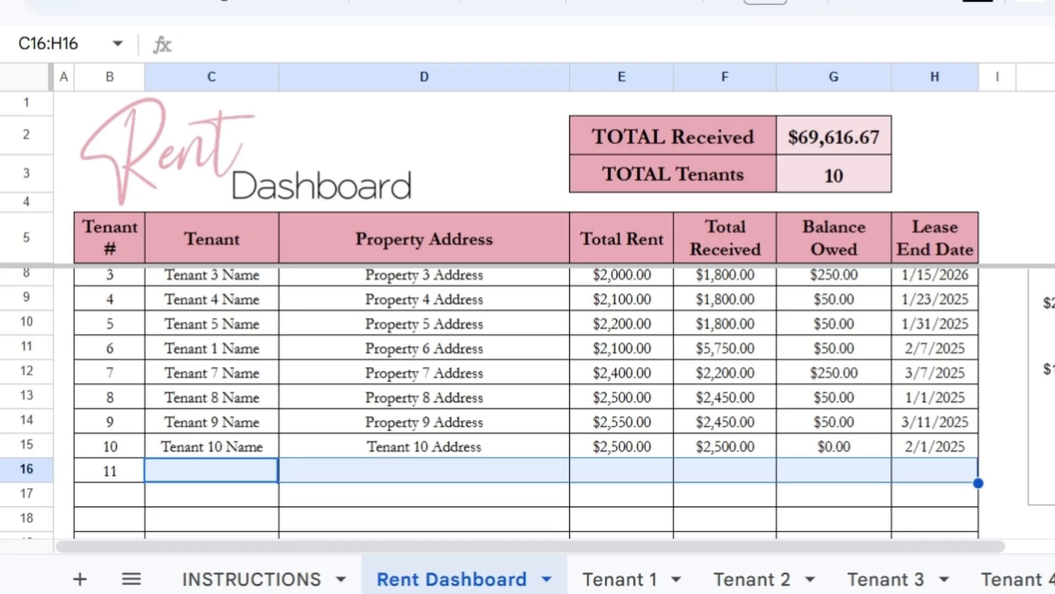
# - Examine the sheet name and cell reference in the formula of the dashboard's Tenant 10 name cell
pyautogui.click(225, 450)
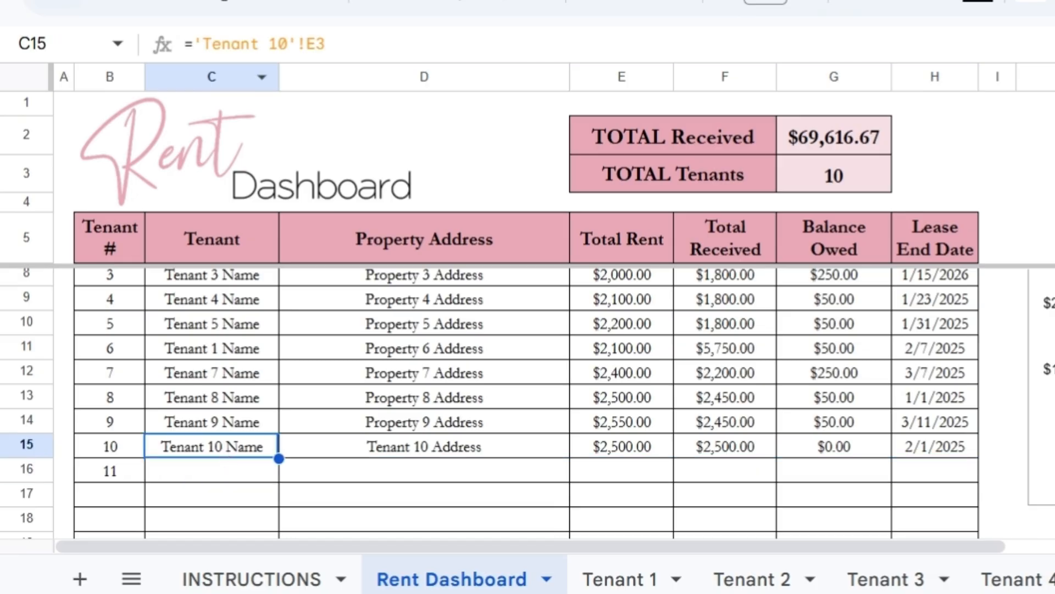
pyautogui.click(328, 44)
pyautogui.doubleClick(318, 44)
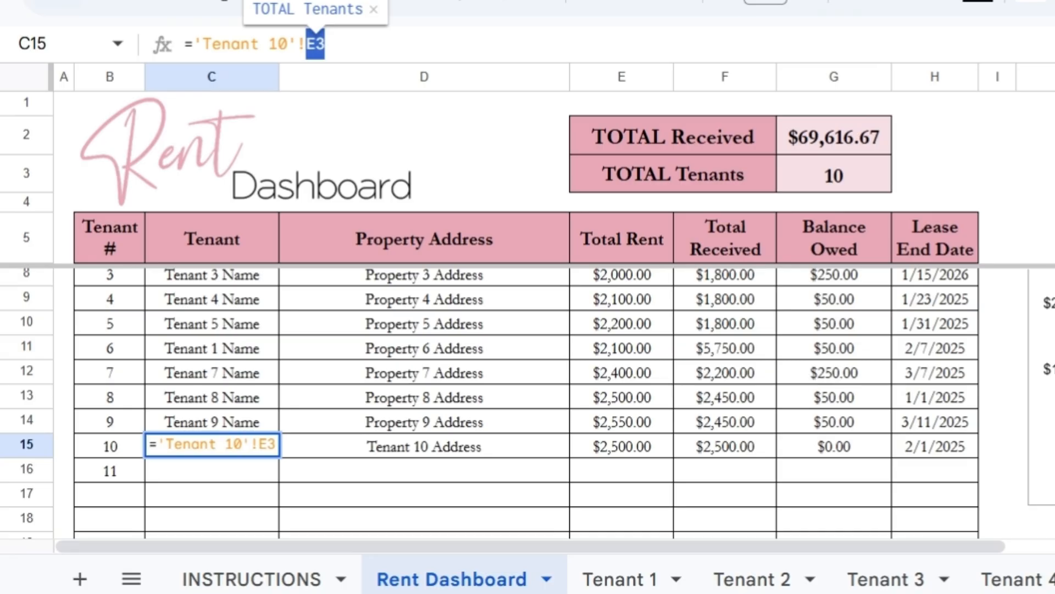
pyautogui.moveTo(288, 44); pyautogui.dragTo(203, 44)
pyautogui.doubleClick(317, 43)
pyautogui.press('Return')
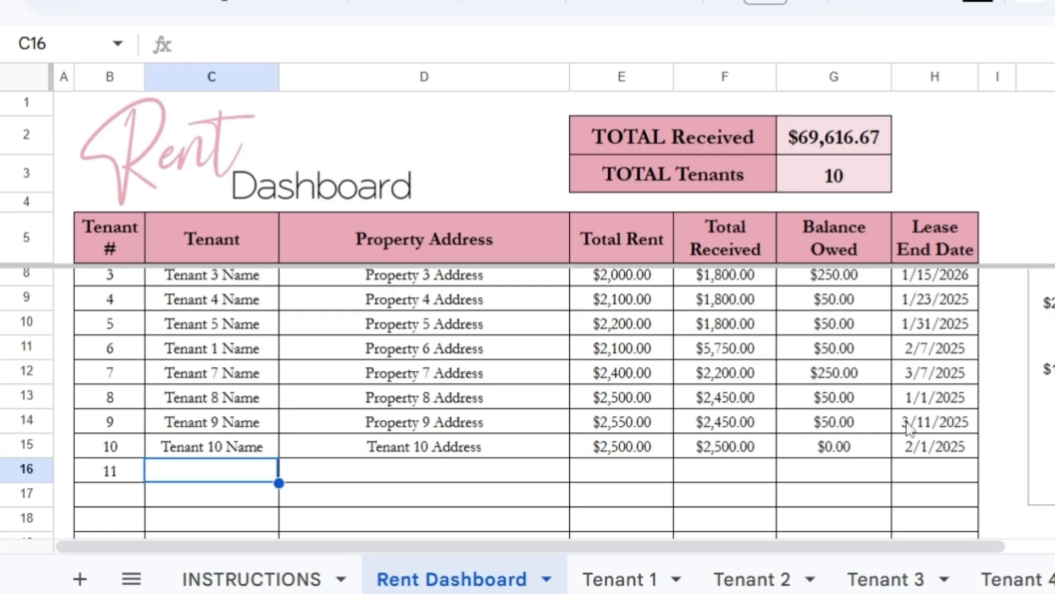
# - Go to the Tenant 10 sheet and locate column E and the tenant name cell that the dashboard formula references
pyautogui.hscroll(5, 604, 578)
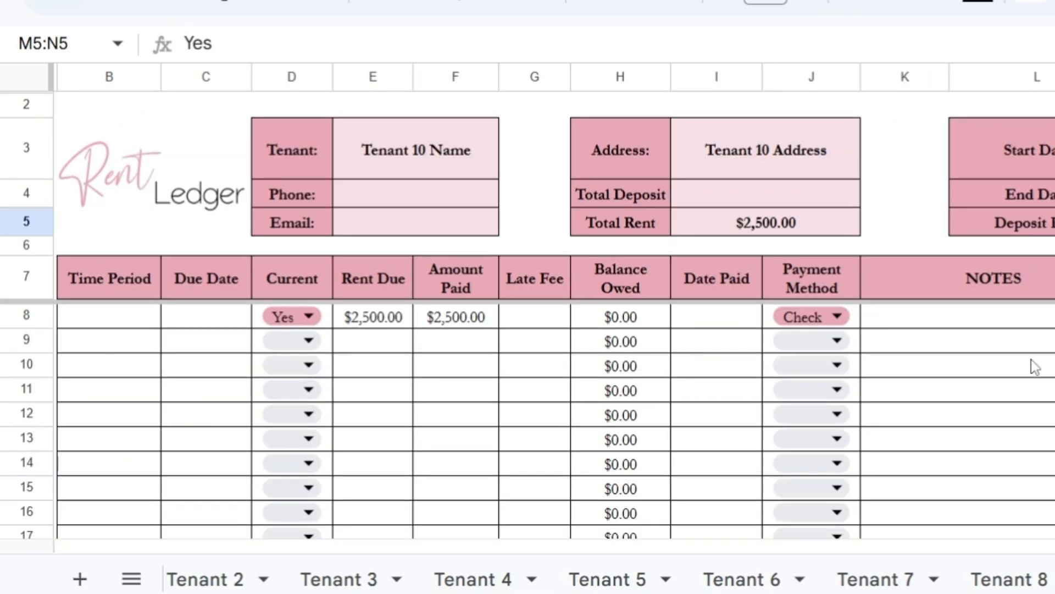
pyautogui.click(372, 76)
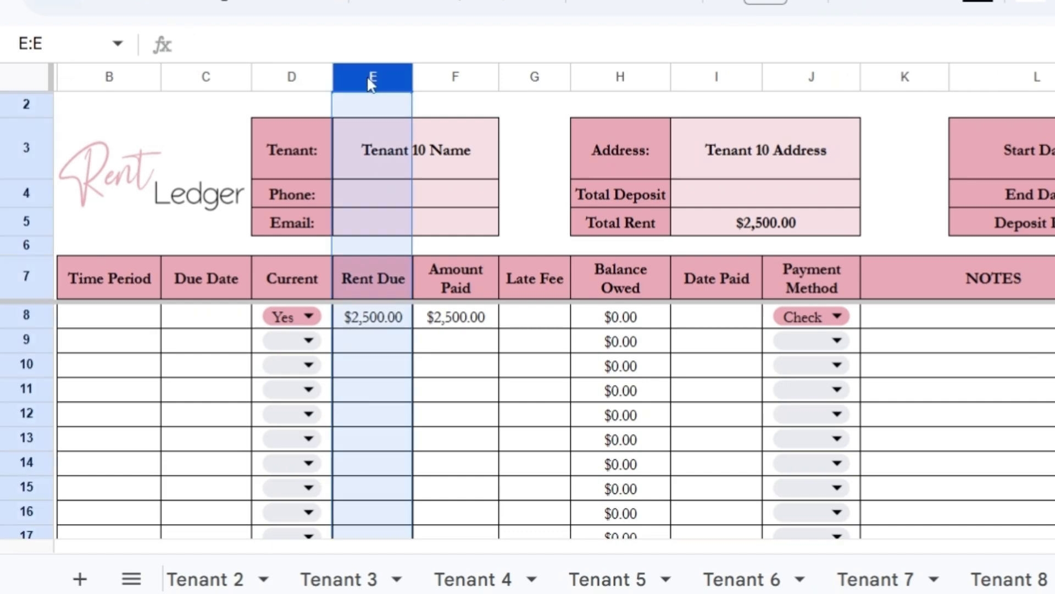
pyautogui.click(383, 173)
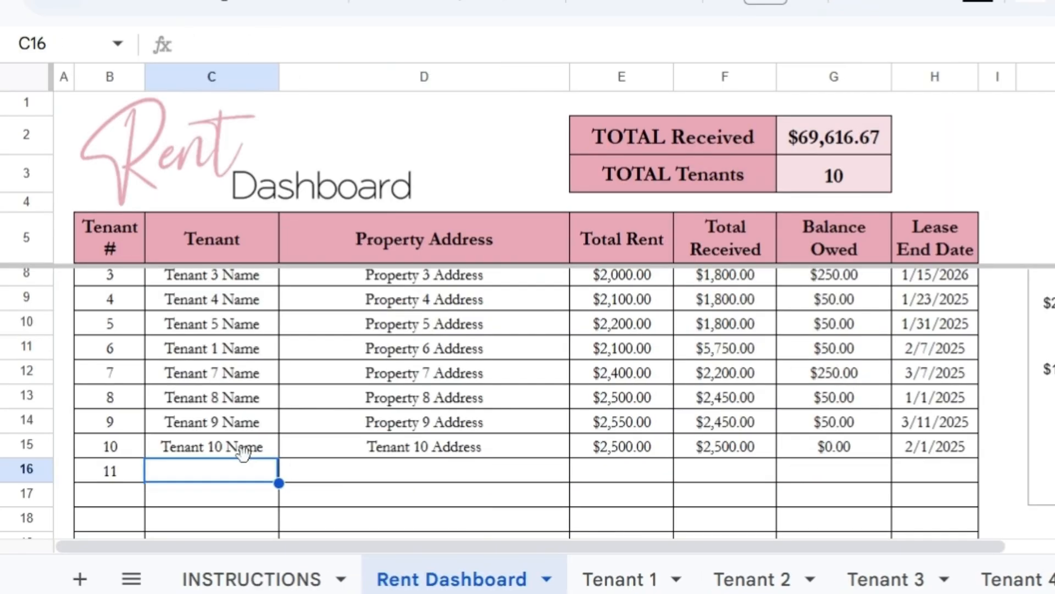
# - Review the whole cross-sheet formula in dashboard cell C15 as the pattern for the new row
pyautogui.click(246, 449)
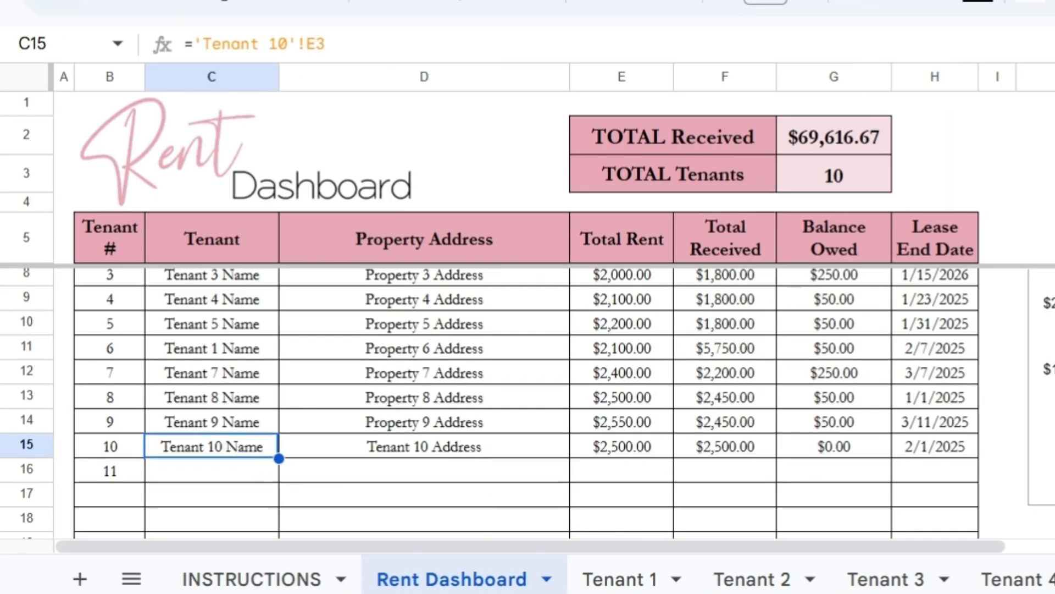
pyautogui.doubleClick(259, 44)
pyautogui.moveTo(194, 44); pyautogui.dragTo(185, 44)
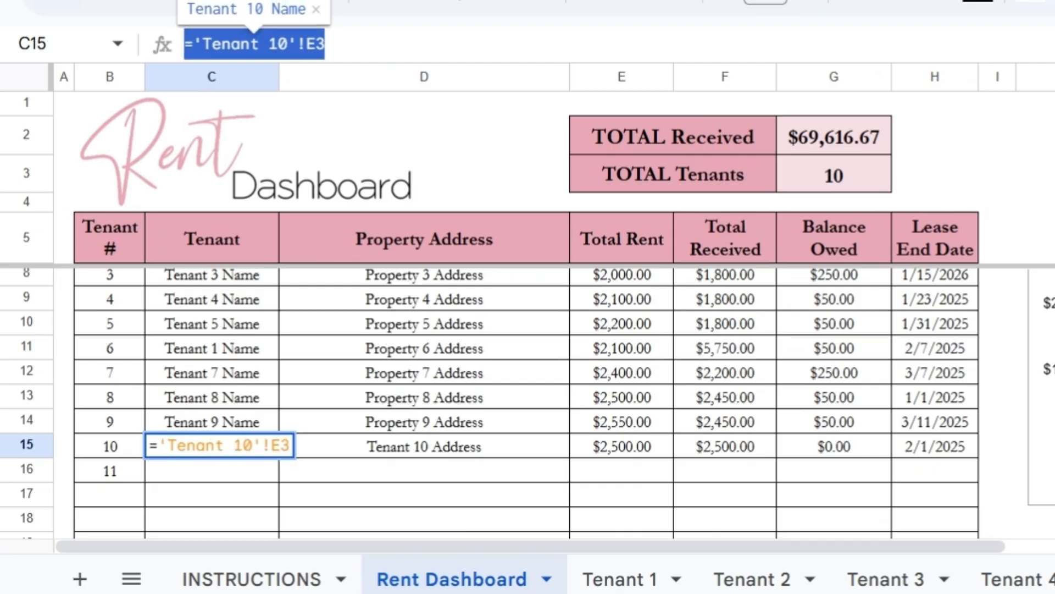
pyautogui.hscroll(5, 604, 578)
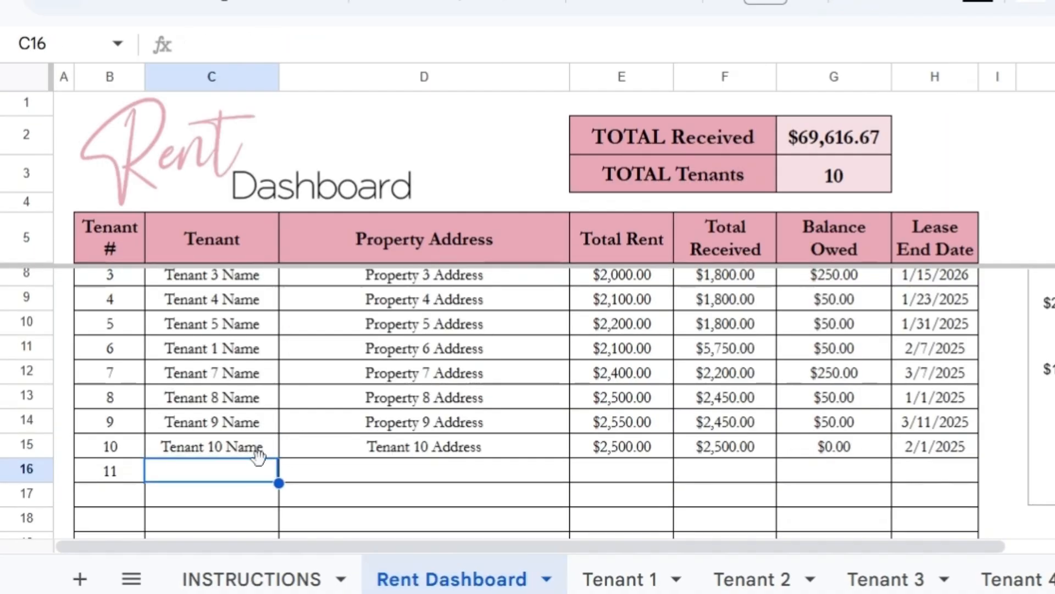
# - Link dashboard cell C16 to the Tenant 11 sheet's tenant name with the formula ='Tenant 11'!E3
pyautogui.press('Return')
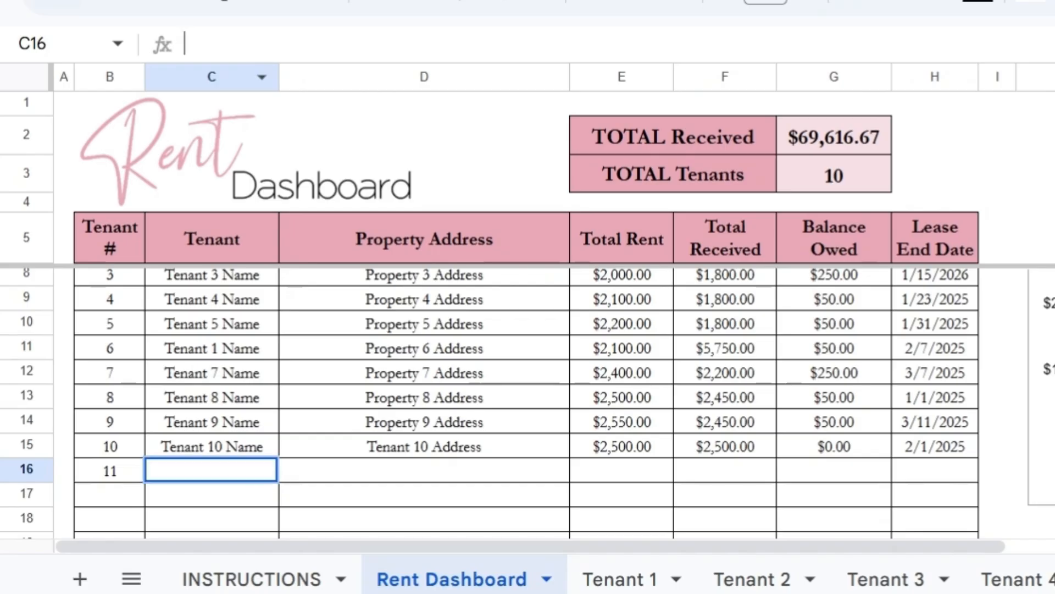
pyautogui.write('=')
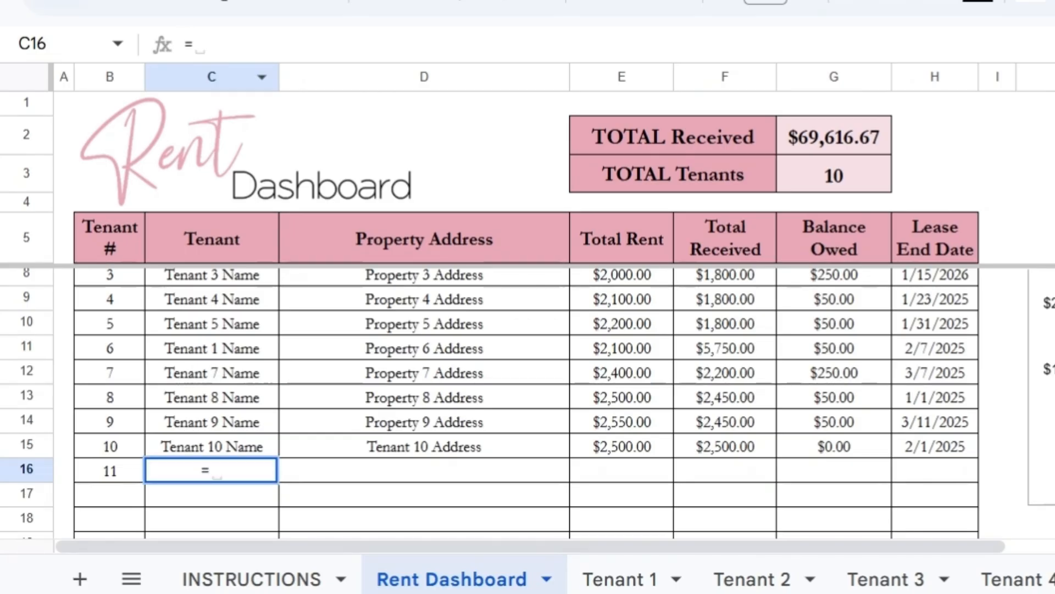
pyautogui.hscroll(5, 550, 579)
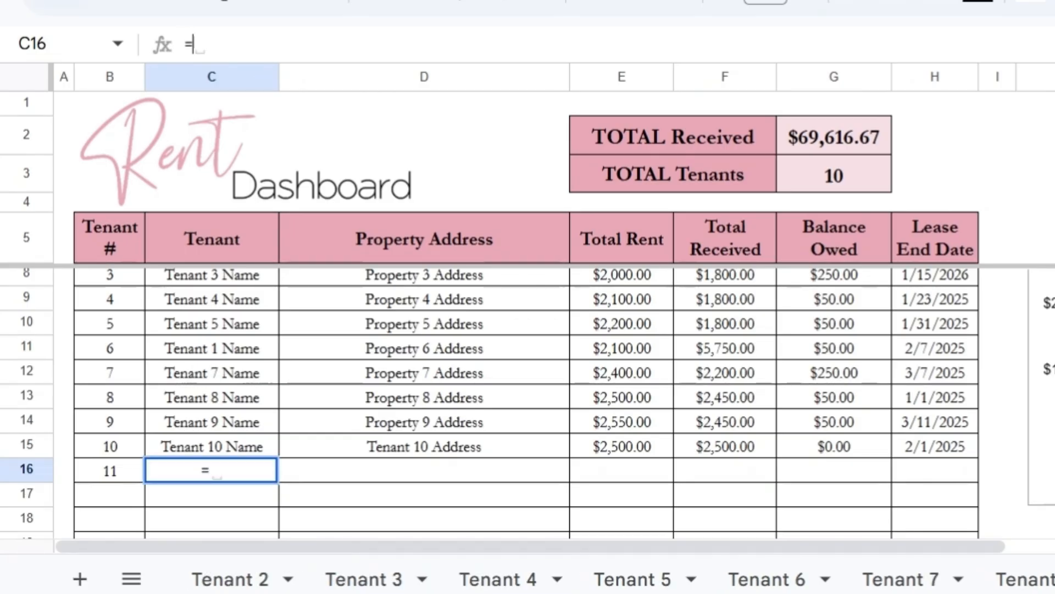
pyautogui.hscroll(1, 550, 579)
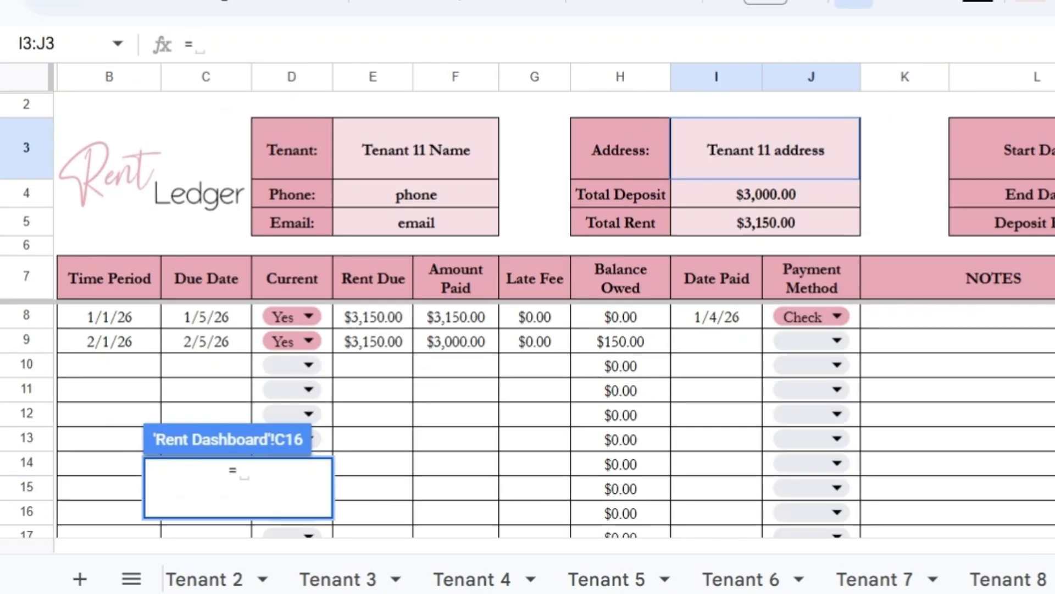
pyautogui.click(418, 149)
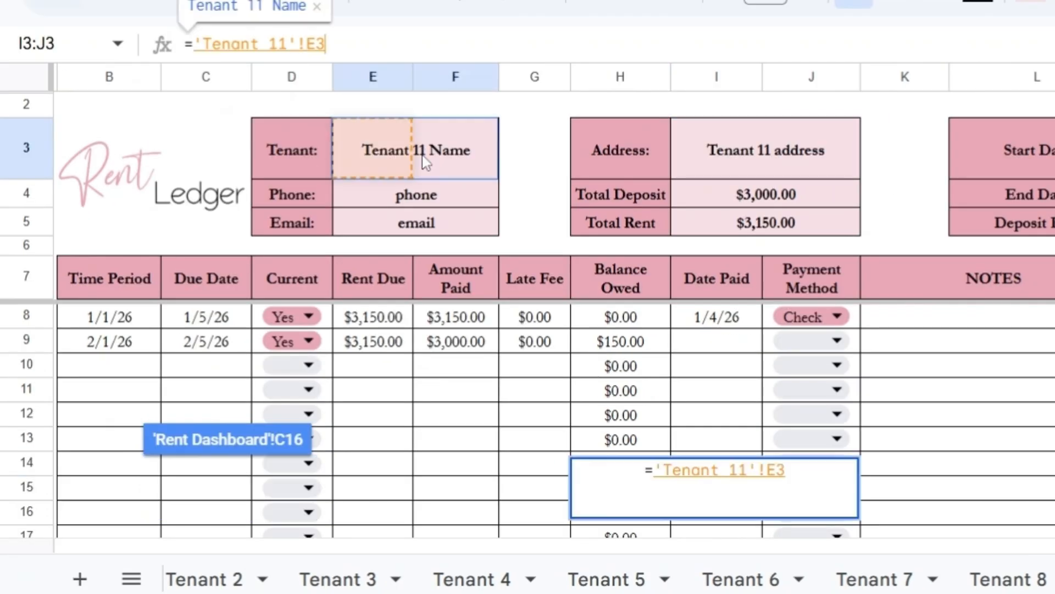
pyautogui.press('Return')
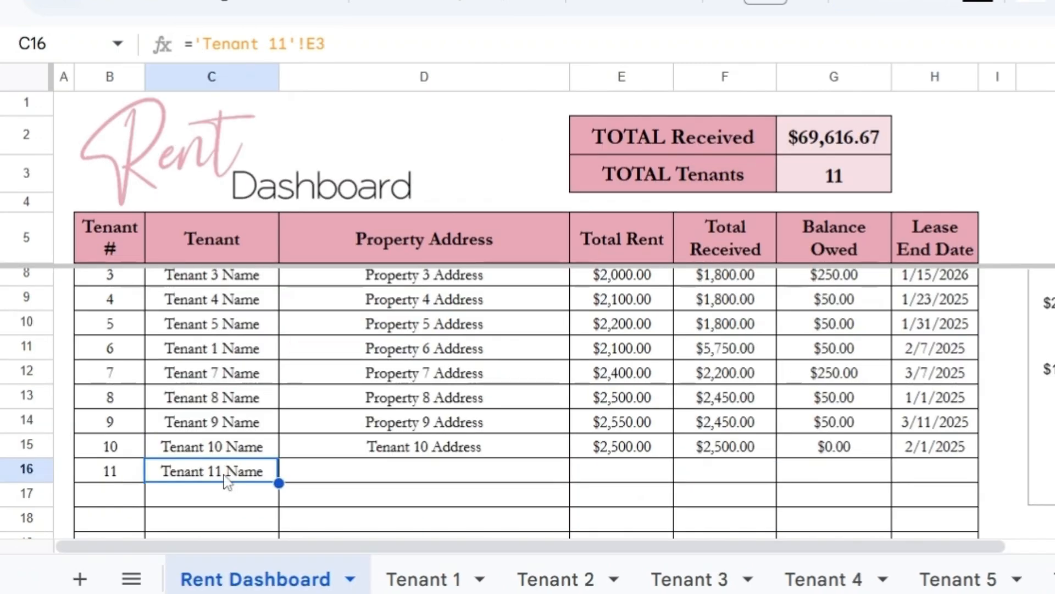
# - Check the reference in the Tenant 10 address formula and link dashboard cell D16 to the Tenant 11 address with ='Tenant 11'!I3
pyautogui.click(363, 454)
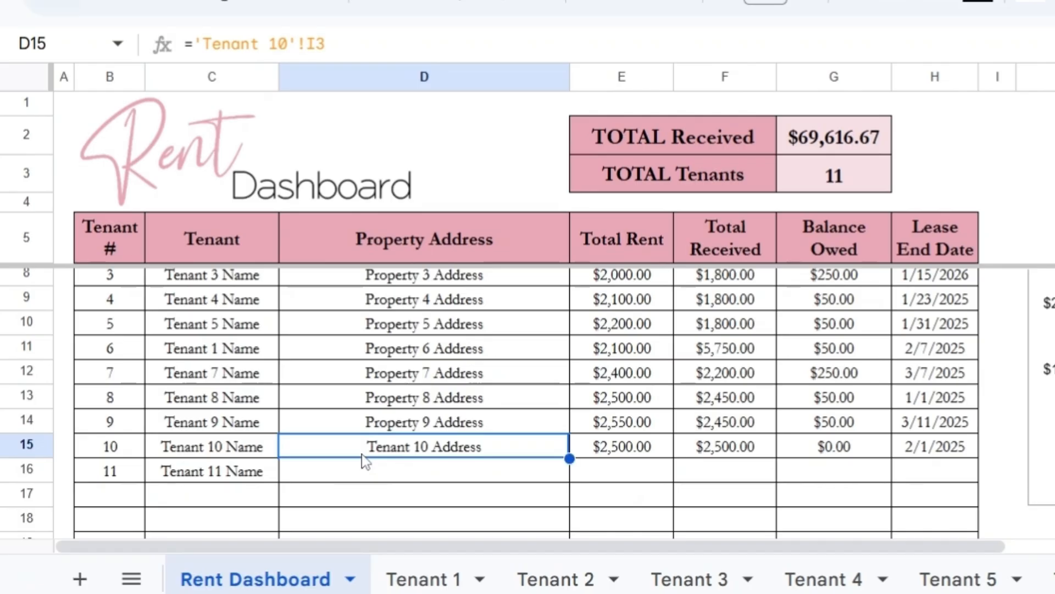
pyautogui.moveTo(327, 45); pyautogui.dragTo(316, 46)
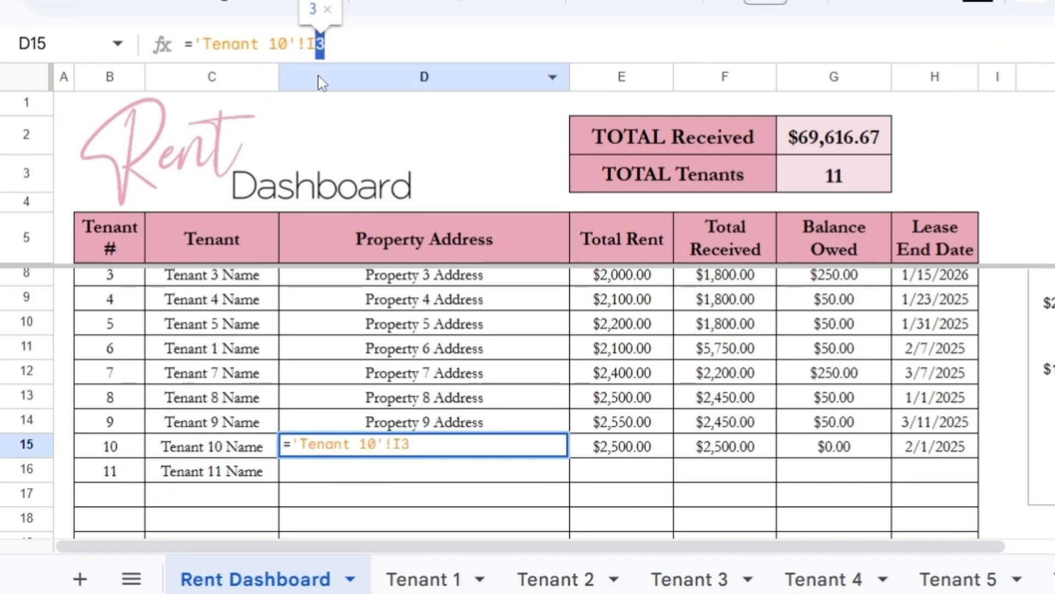
pyautogui.press('Return')
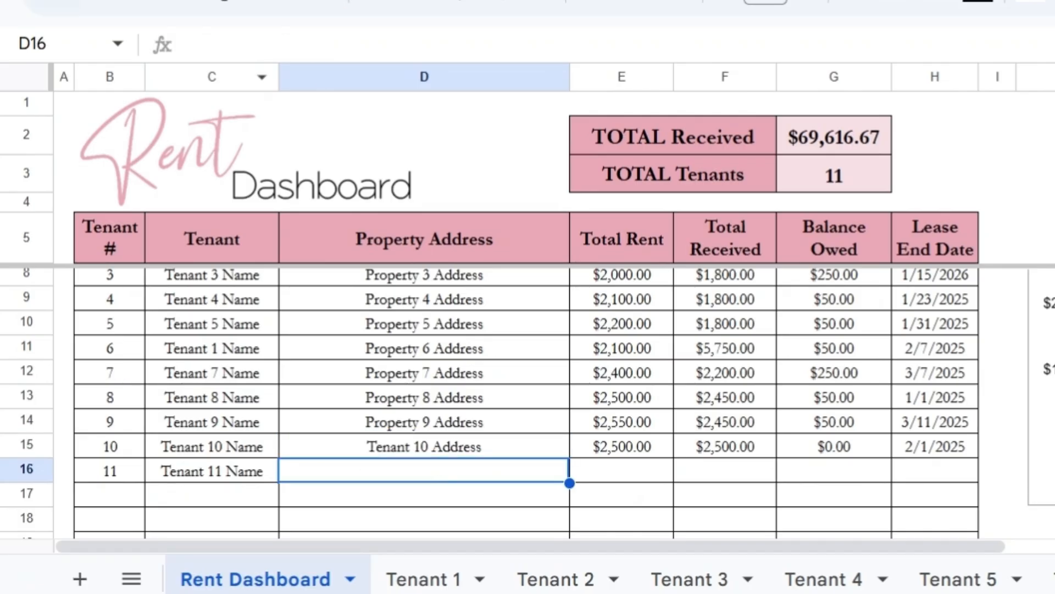
pyautogui.click(190, 44)
pyautogui.write('=')
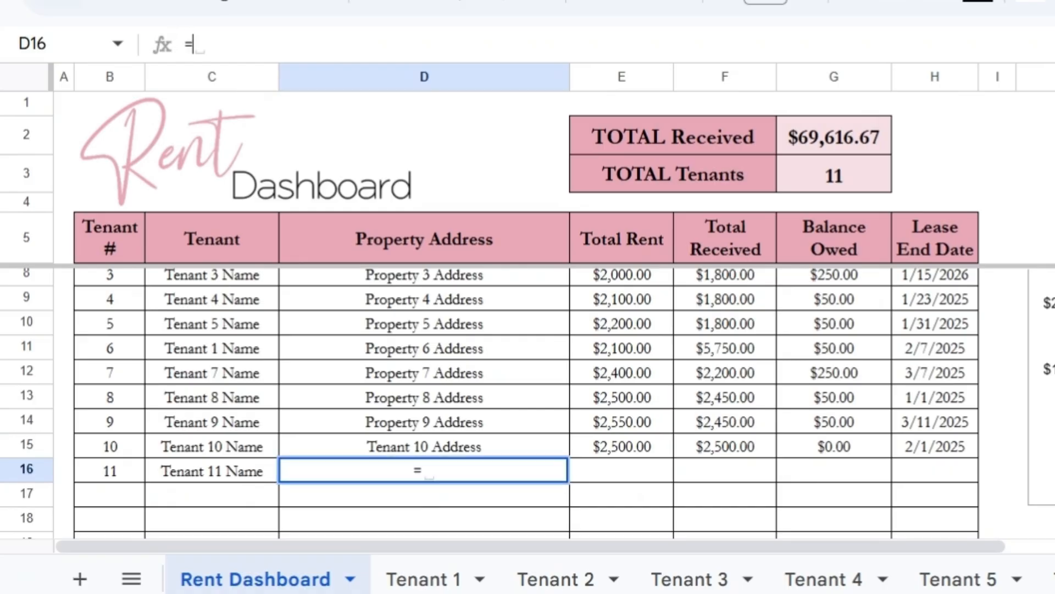
pyautogui.hscroll(4, 528, 579)
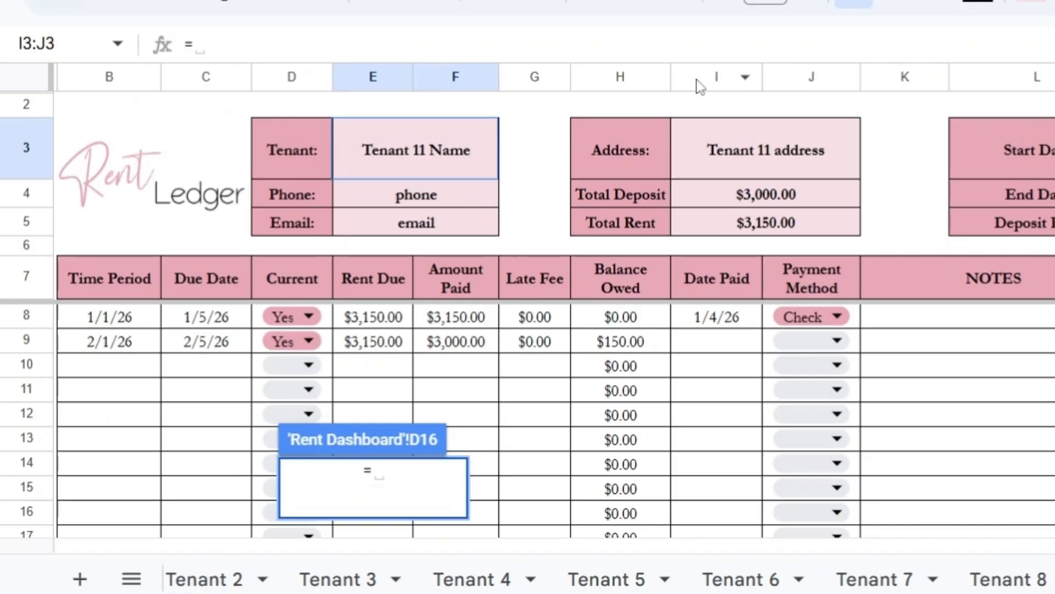
pyautogui.click(706, 172)
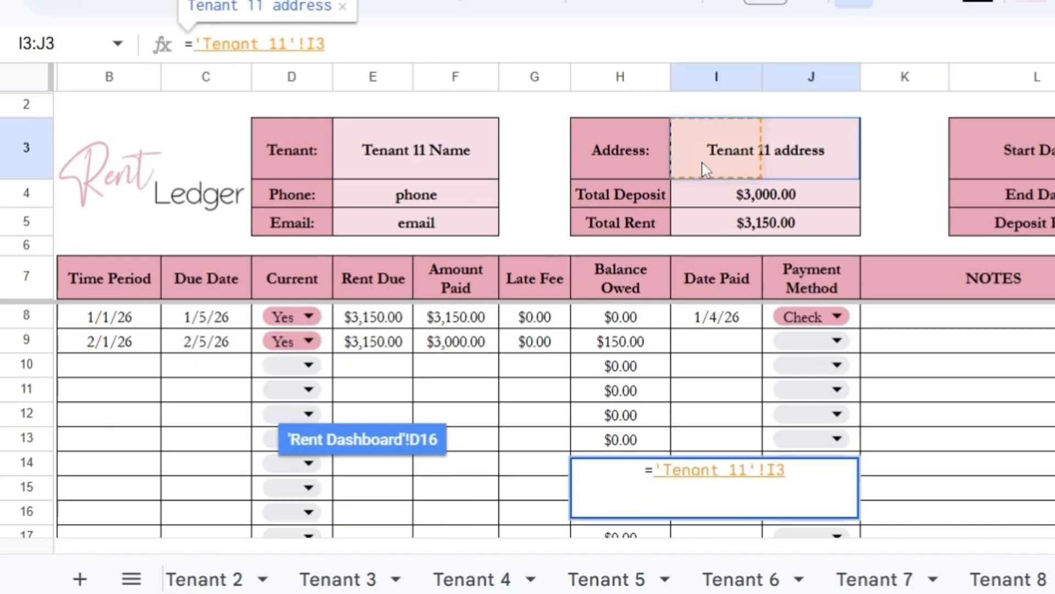
pyautogui.press('Return')
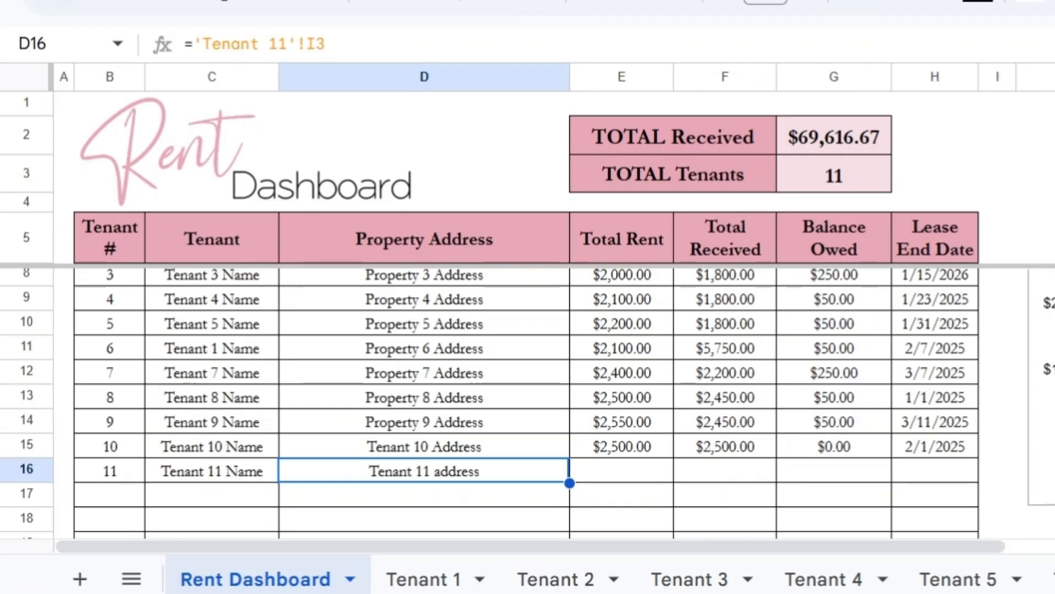
# - Copy the Total Rent formula from E15 into E16 and change its sheet reference so it reads ='Tenant 11'!I5
pyautogui.click(628, 449)
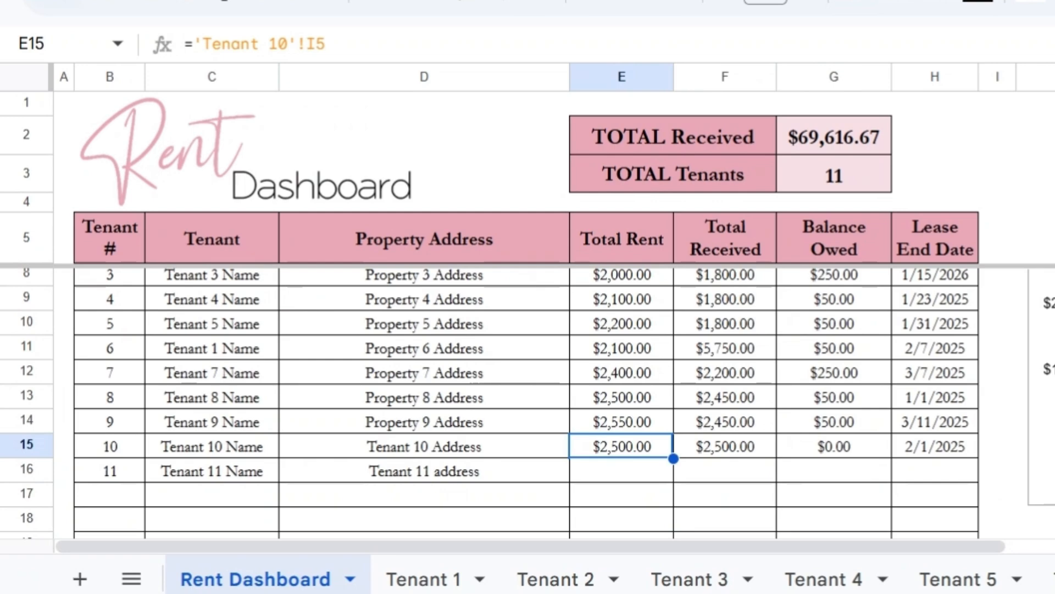
pyautogui.moveTo(328, 44); pyautogui.dragTo(181, 46)
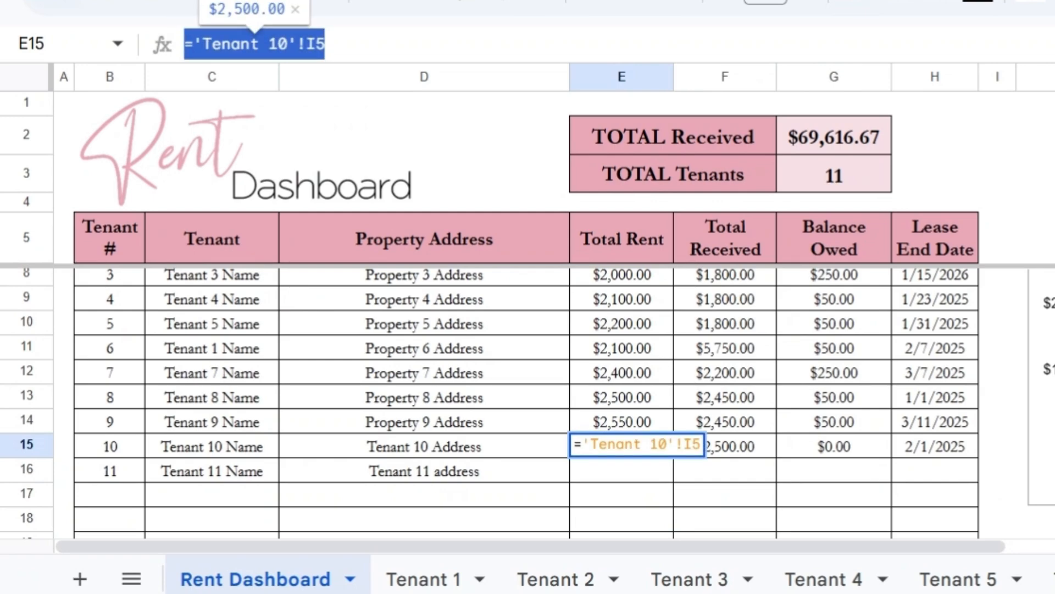
pyautogui.press('Return')
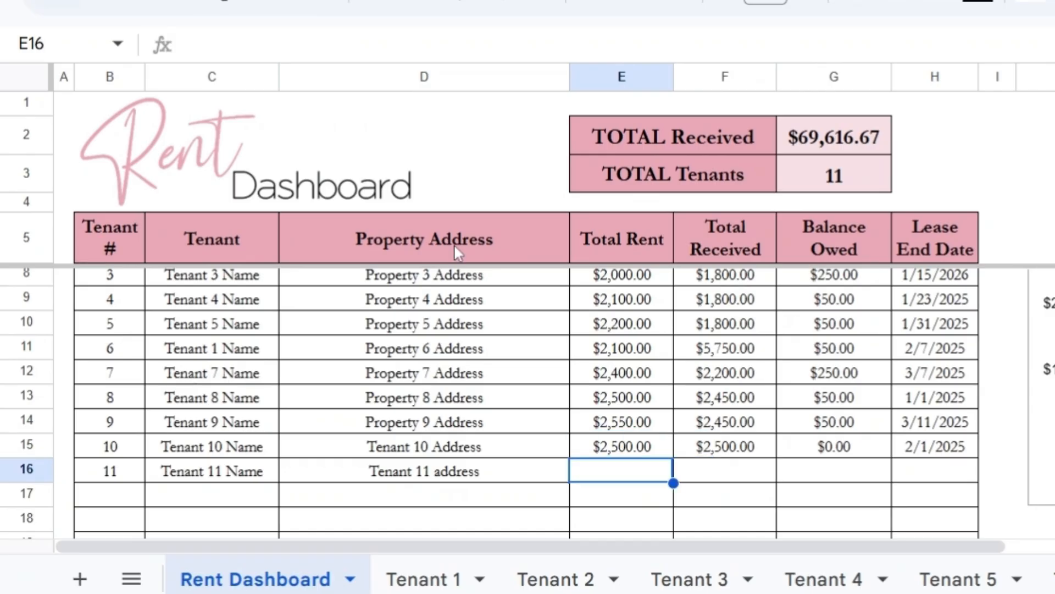
pyautogui.press('Return')
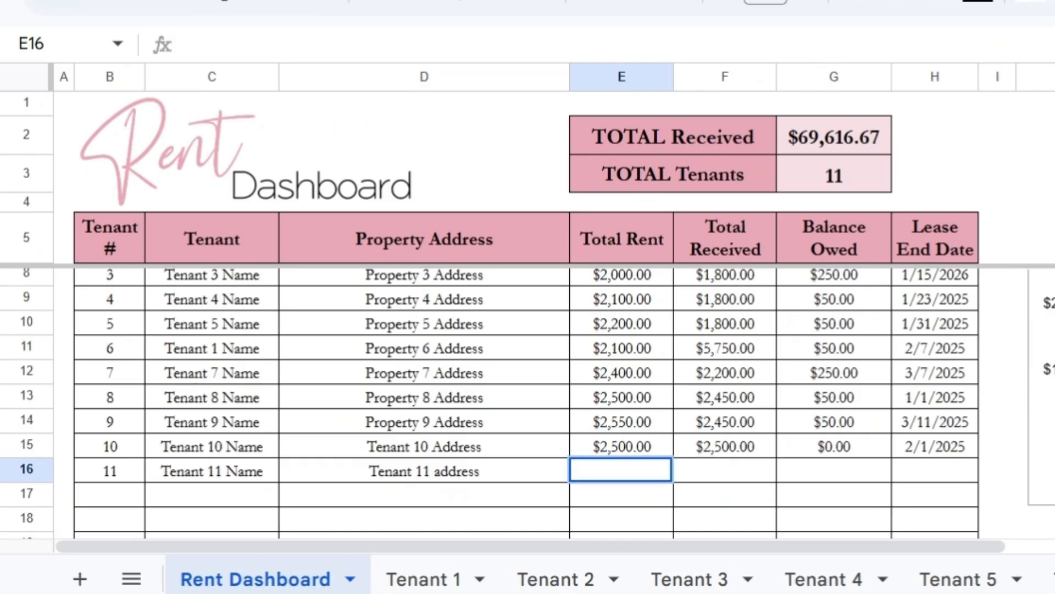
pyautogui.hotkey('ctrl', 'v')
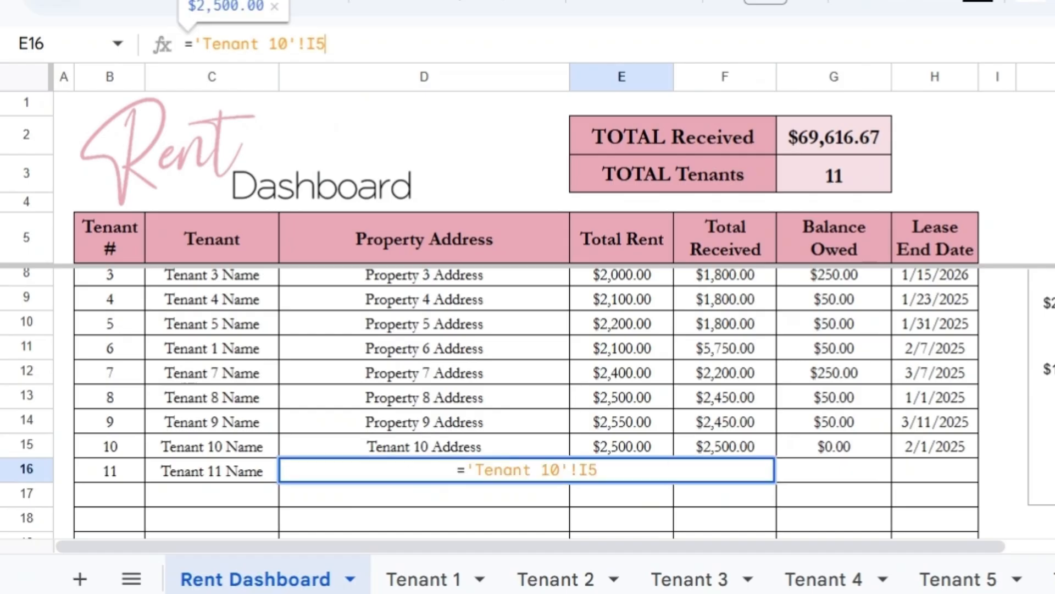
pyautogui.moveTo(287, 44); pyautogui.dragTo(278, 44)
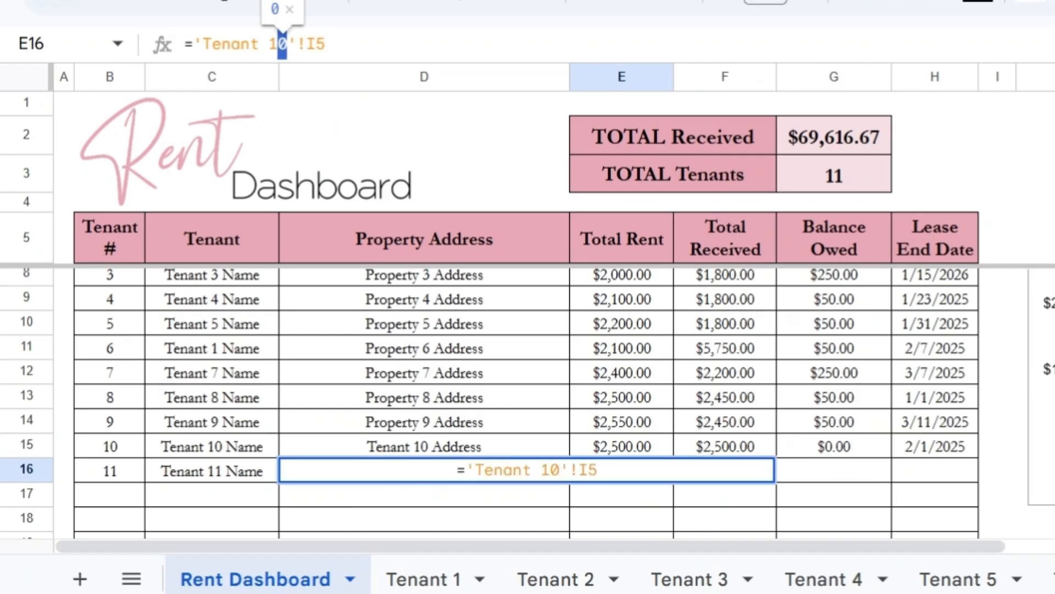
pyautogui.write('1')
pyautogui.press('Return')
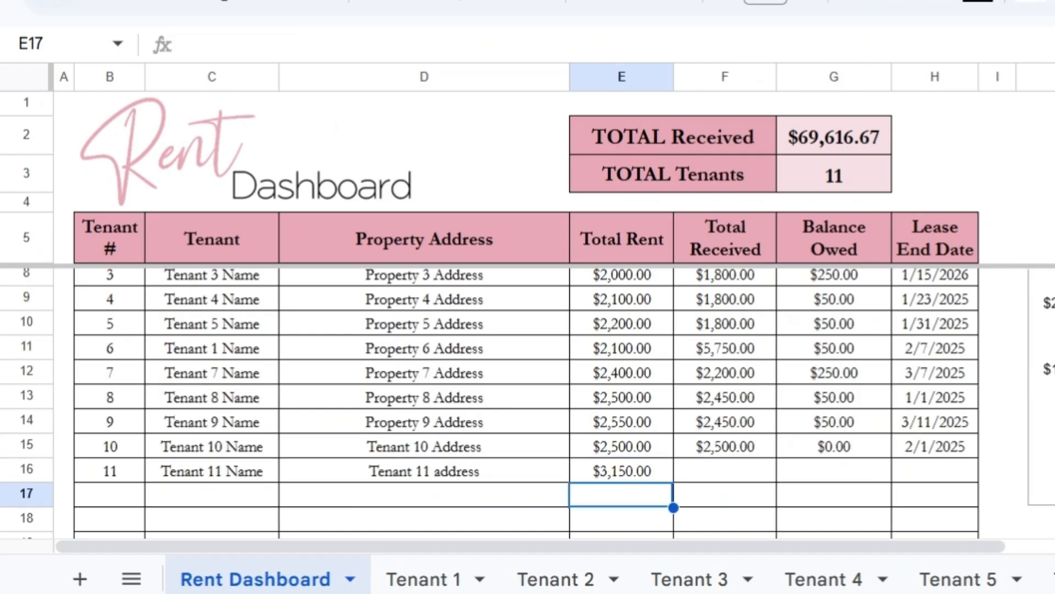
# - Compare the cell reference in E16's formula with the Total Rent cell on the Tenant 11 sheet and return to the Rent Dashboard
pyautogui.click(612, 473)
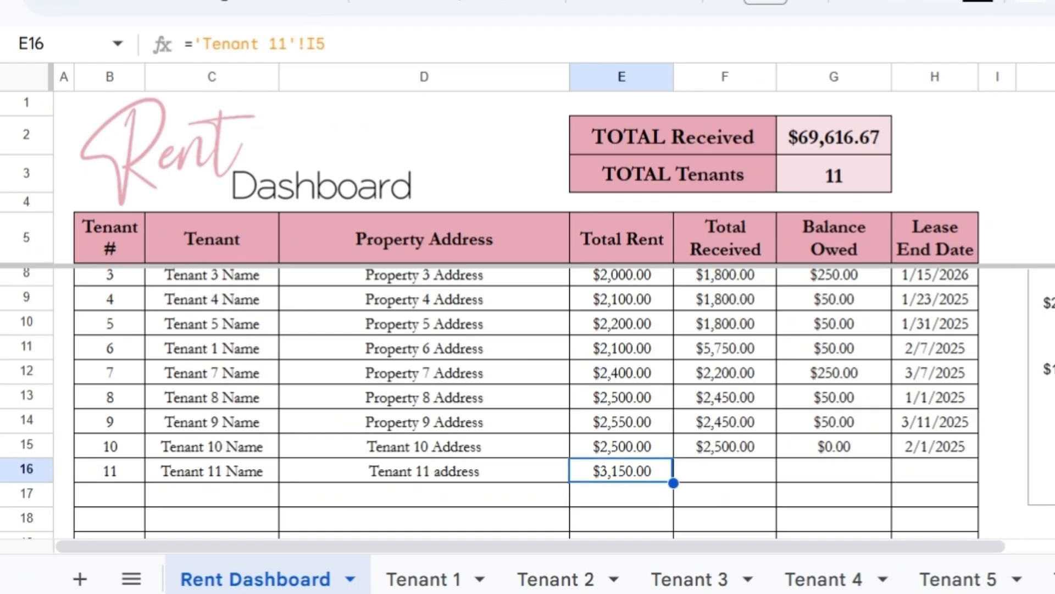
pyautogui.moveTo(327, 44); pyautogui.dragTo(316, 44)
pyautogui.hscroll(4, 610, 579)
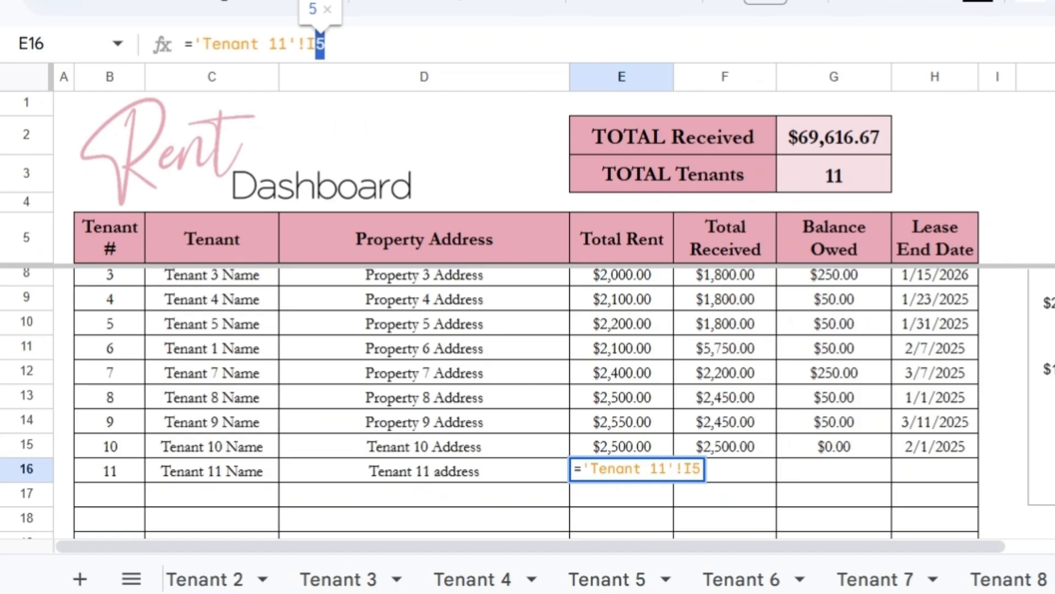
pyautogui.click(774, 158)
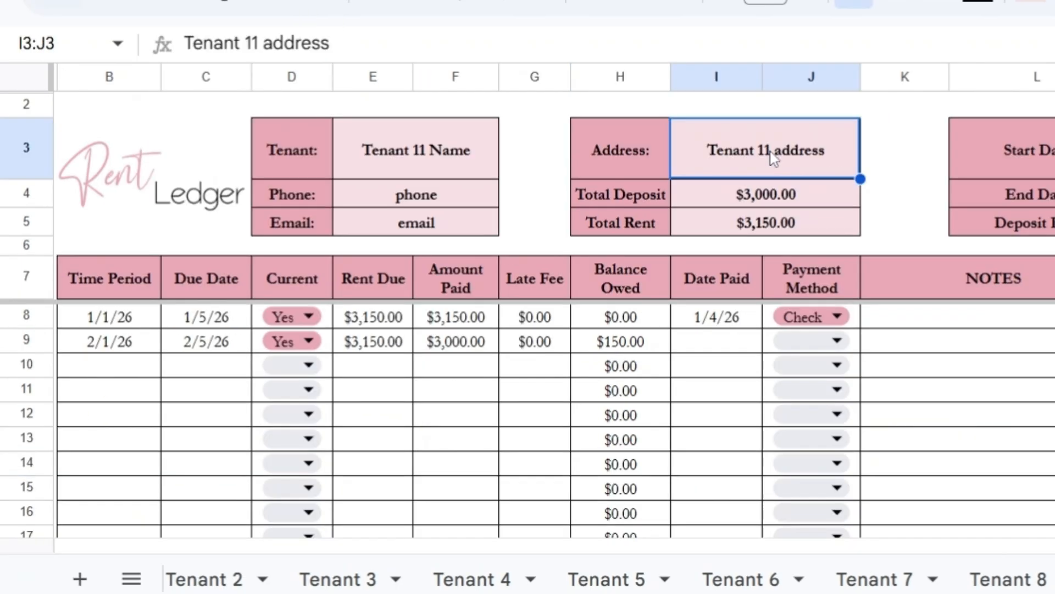
pyautogui.click(718, 228)
pyautogui.moveTo(647, 231); pyautogui.dragTo(705, 231)
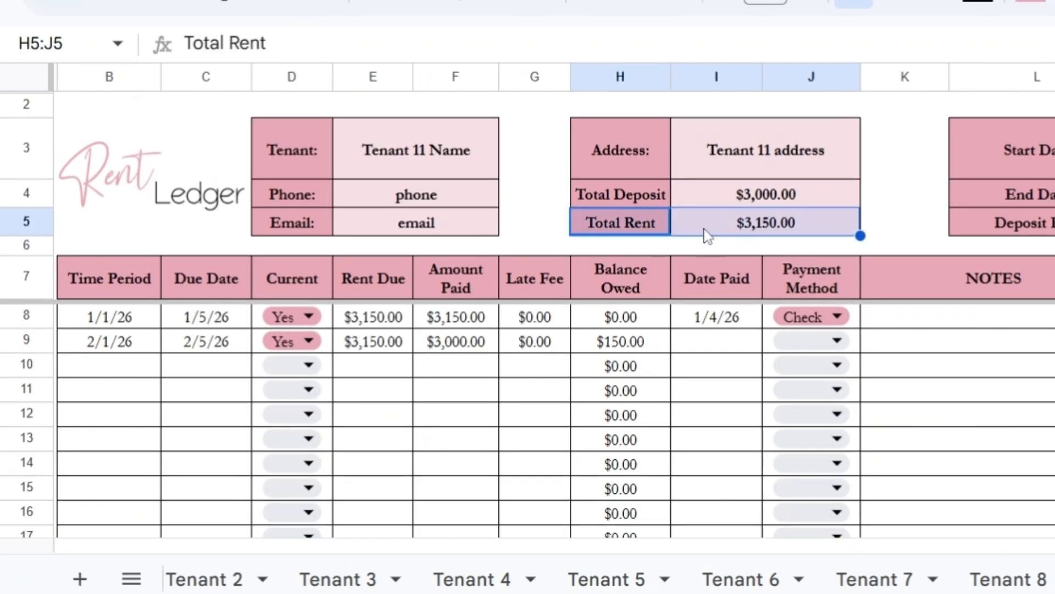
pyautogui.hscroll(-1, 610, 578)
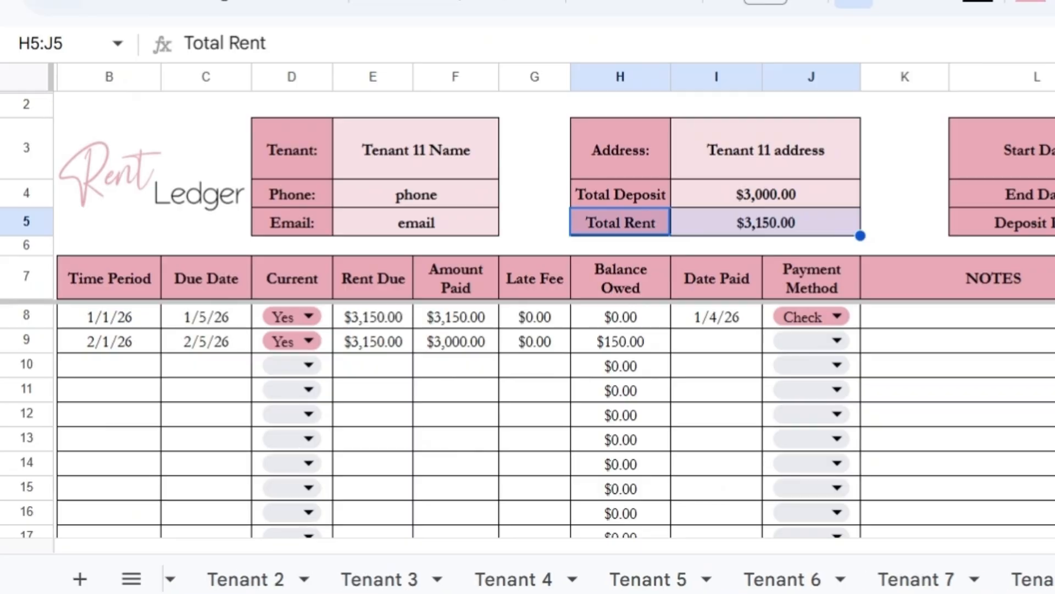
pyautogui.hscroll(-5, 516, 574)
pyautogui.click(495, 578)
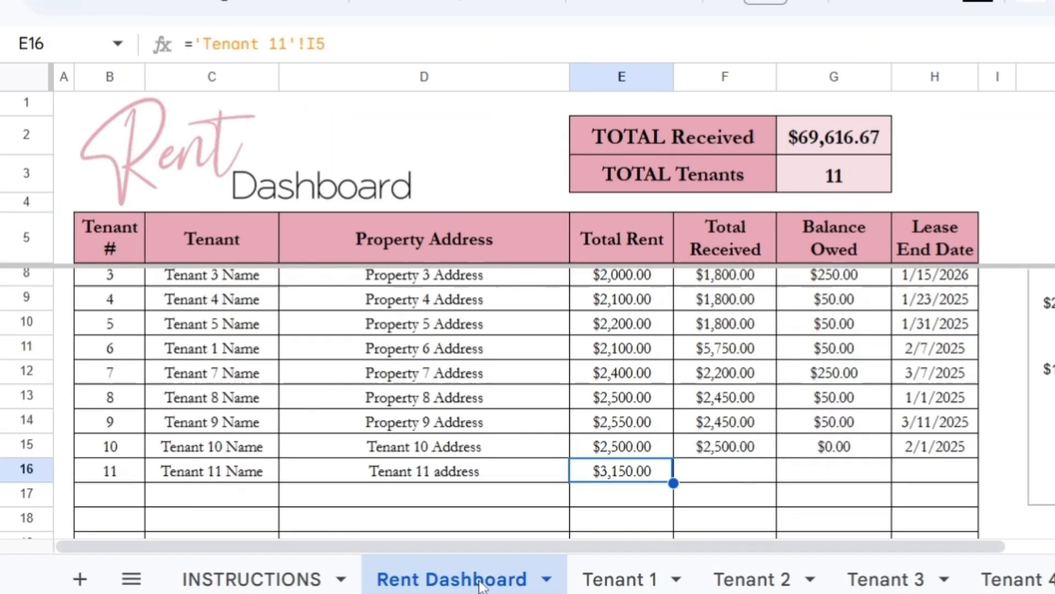
# - Copy the Total Received formula from F15 into F16 and change its sheet reference so it reads ='Tenant 11'!Q6
pyautogui.click(730, 456)
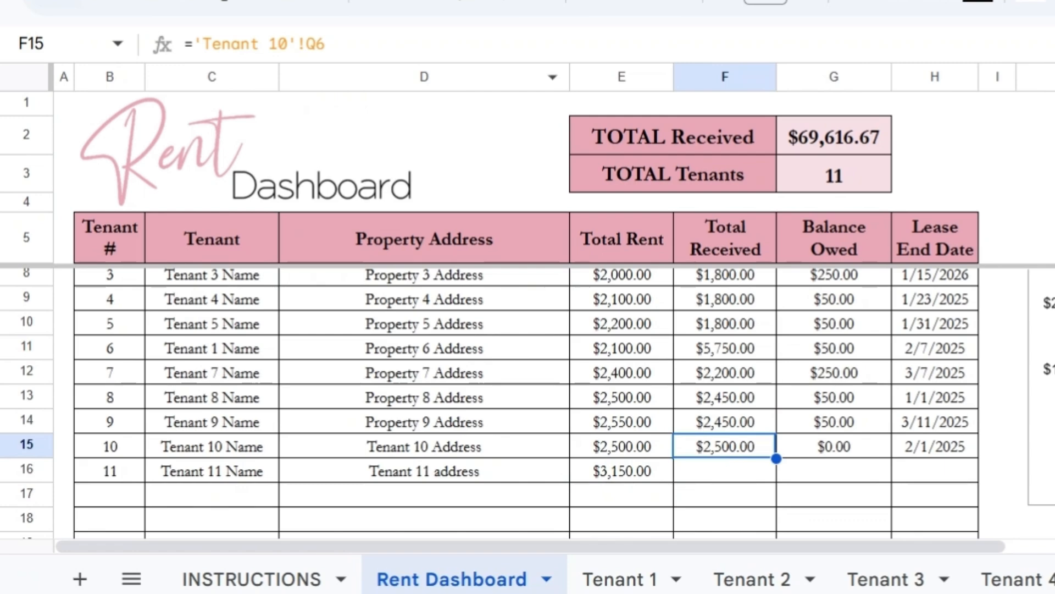
pyautogui.moveTo(328, 44); pyautogui.dragTo(185, 44)
pyautogui.hotkey('ctrl', 'c')
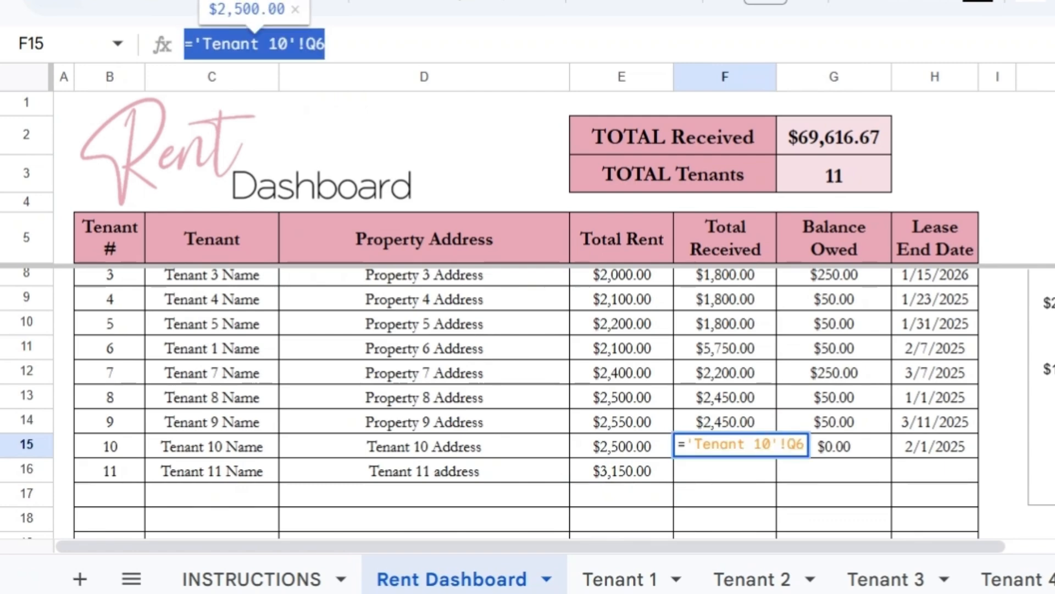
pyautogui.press('Return')
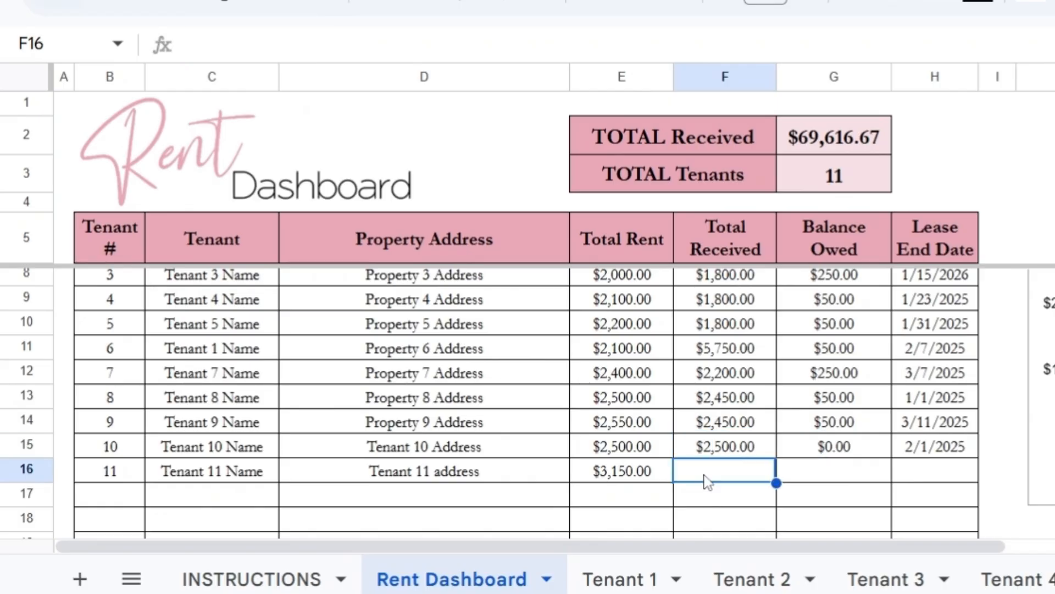
pyautogui.click(326, 44)
pyautogui.hotkey('ctrl', 'v')
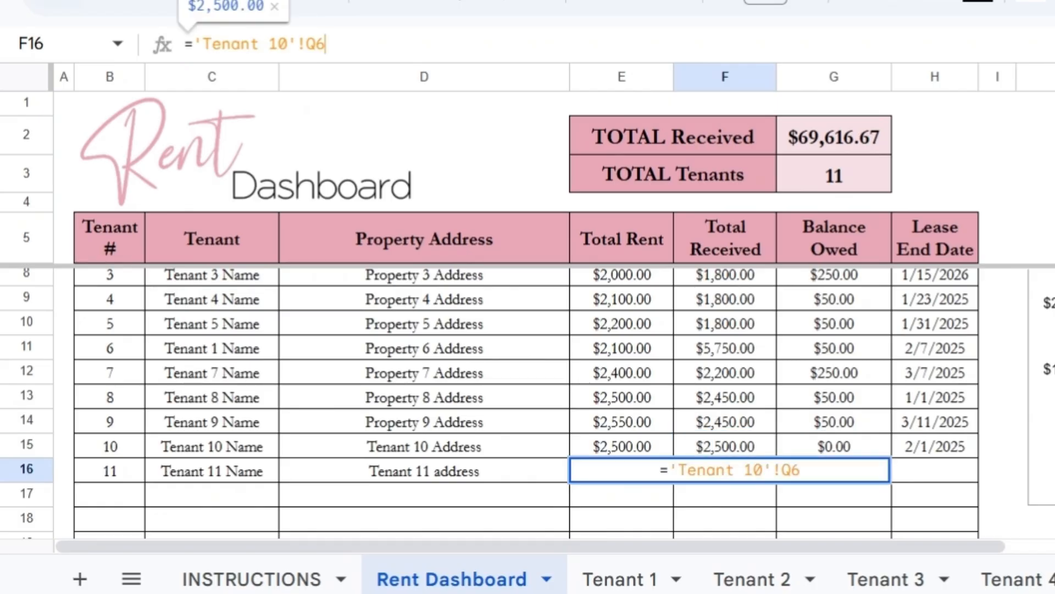
pyautogui.moveTo(287, 44); pyautogui.dragTo(278, 44)
pyautogui.write('1')
pyautogui.press('Return')
# - Examine the formula in cell Q6 of the Tenant 11 sheet that F16 references, and return to the Rent Dashboard
pyautogui.click(738, 484)
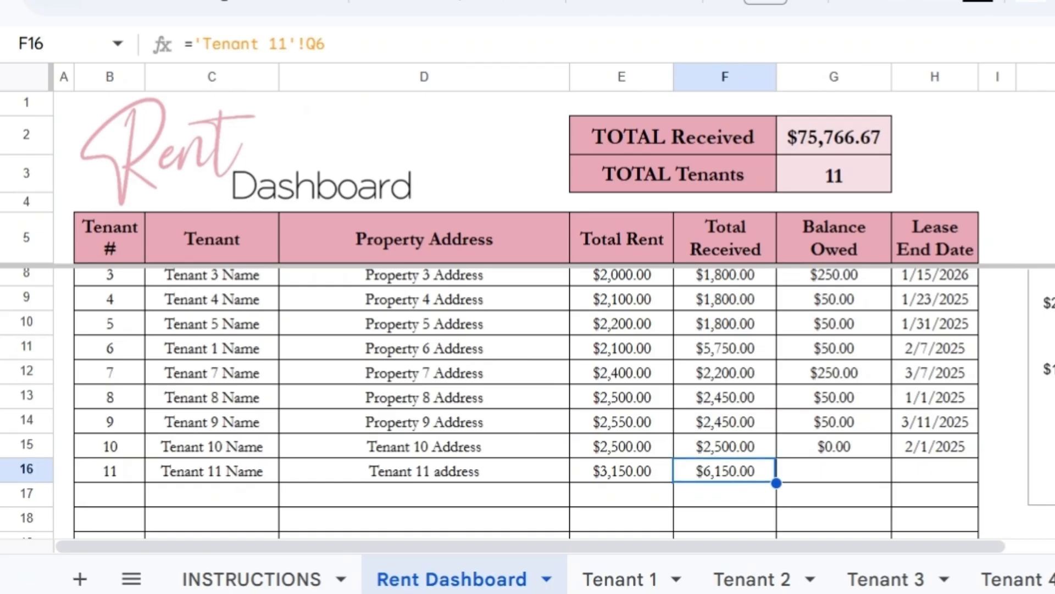
pyautogui.hscroll(5, 609, 579)
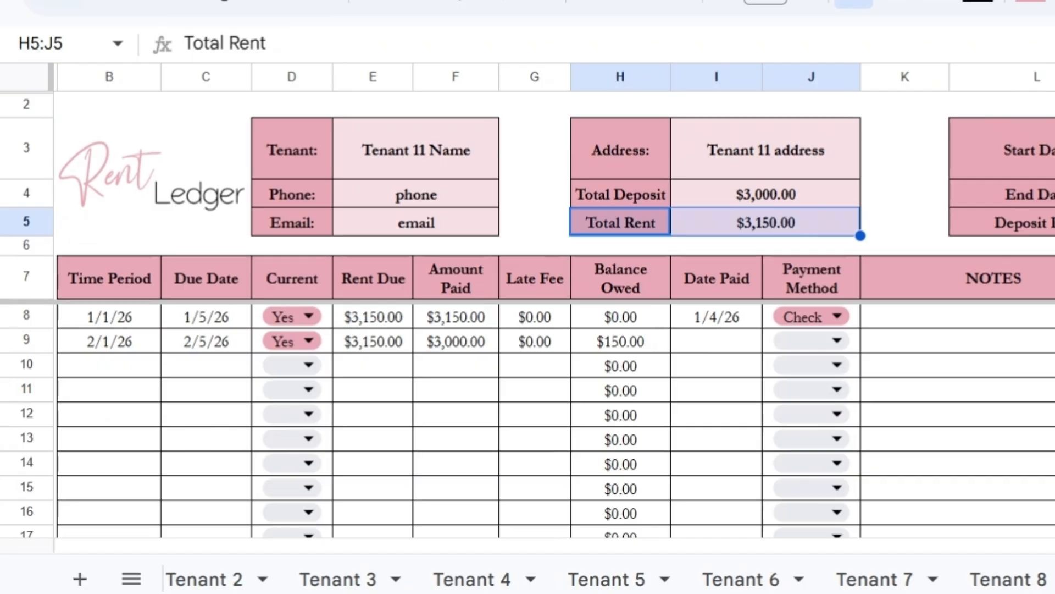
pyautogui.click(1054, 245)
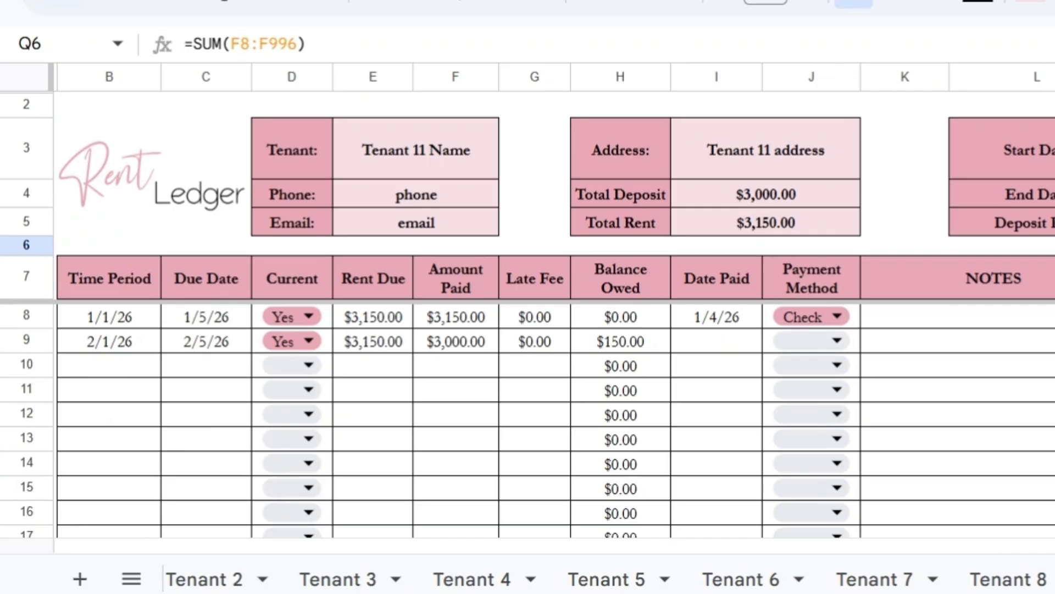
pyautogui.click(1054, 579)
pyautogui.click(461, 577)
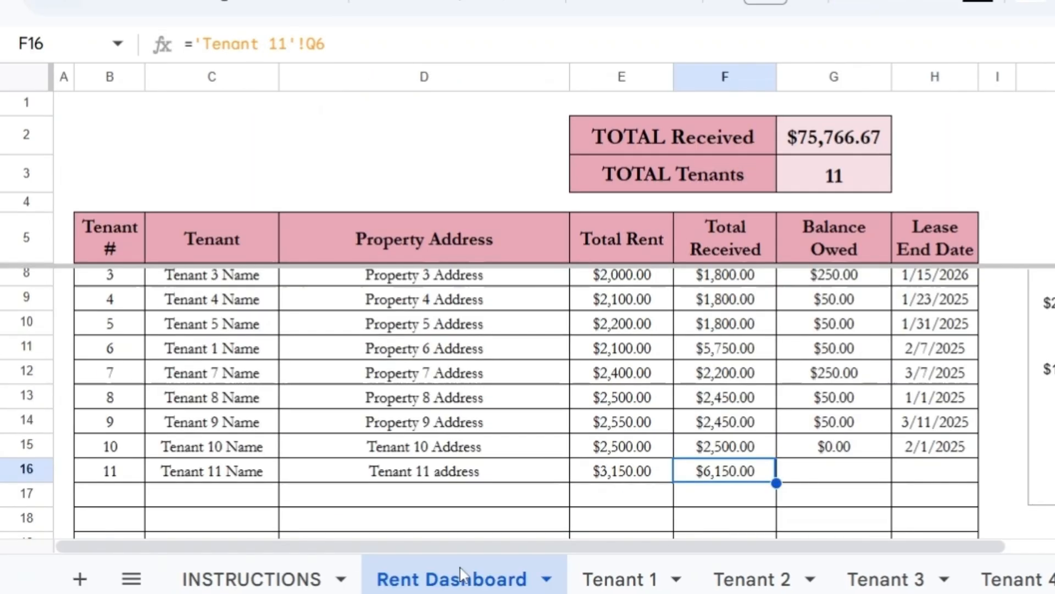
# - Copy the Balance Owed formula from G15 into G16 and change its sheet reference so it reads ='Tenant 11'!Q7
pyautogui.click(845, 455)
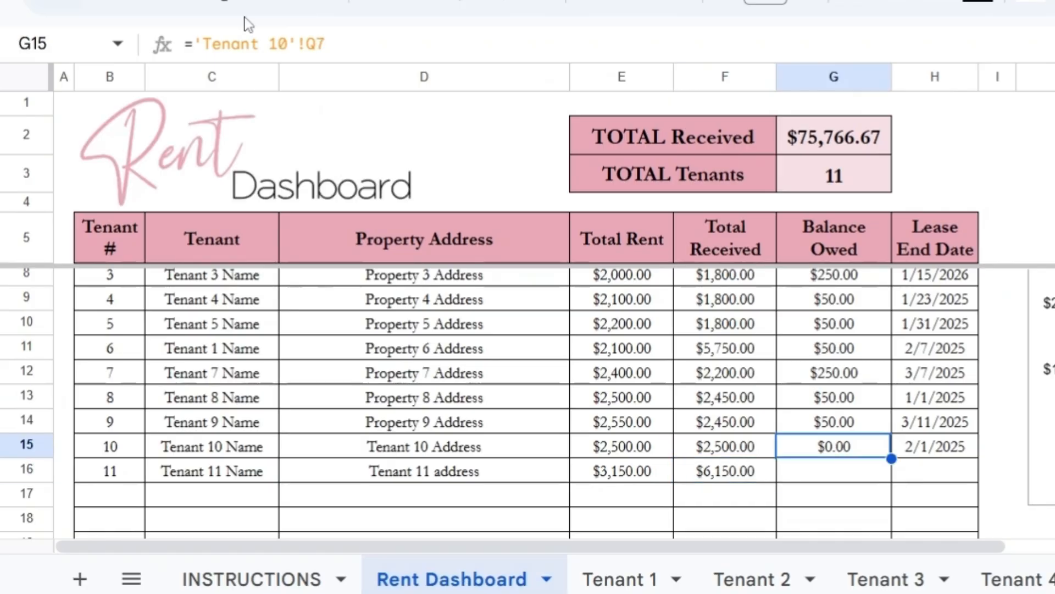
pyautogui.tripleClick(248, 44)
pyautogui.hotkey('ctrl', 'c')
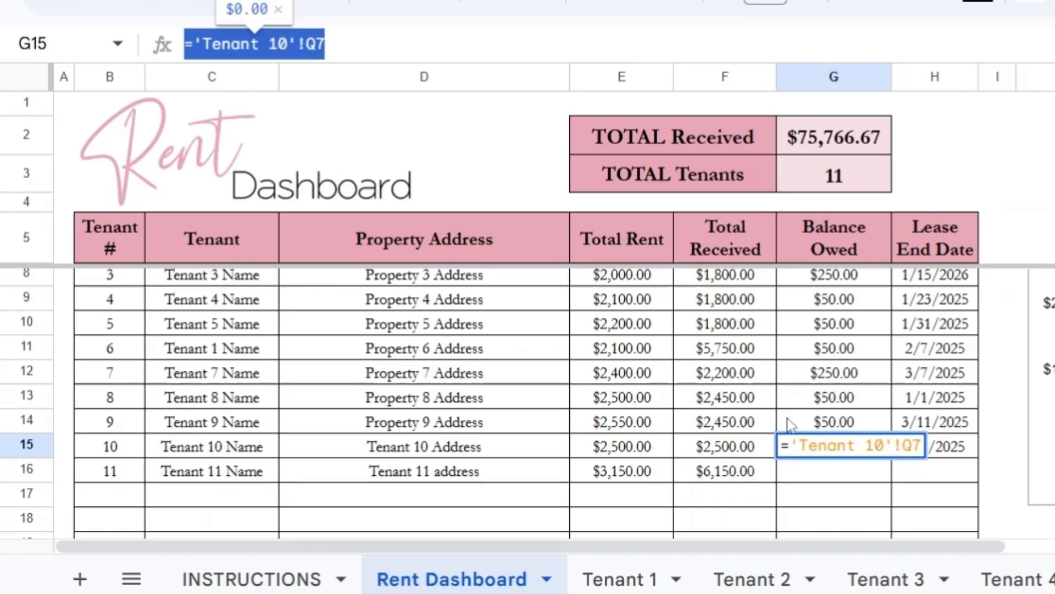
pyautogui.press('Return')
pyautogui.press('Return')
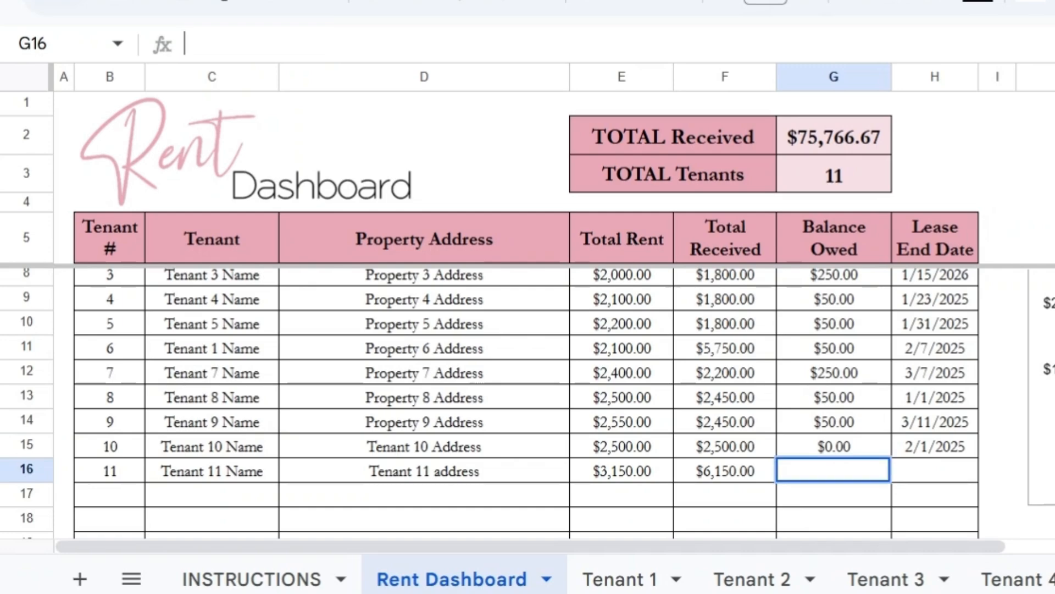
pyautogui.hotkey('ctrl', 'v')
pyautogui.moveTo(287, 43); pyautogui.dragTo(278, 44)
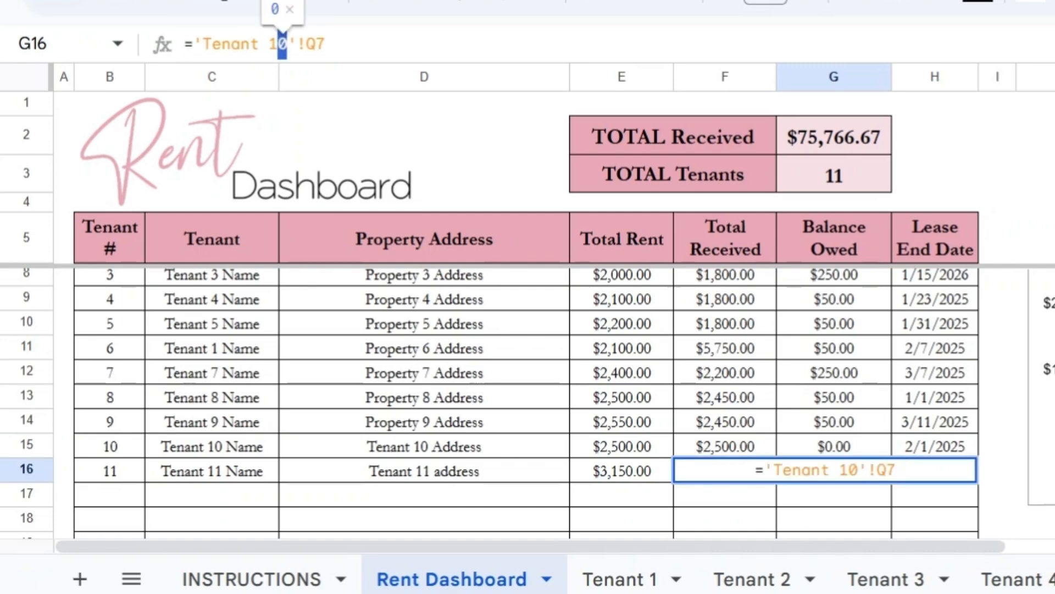
pyautogui.write('1')
pyautogui.press('Return')
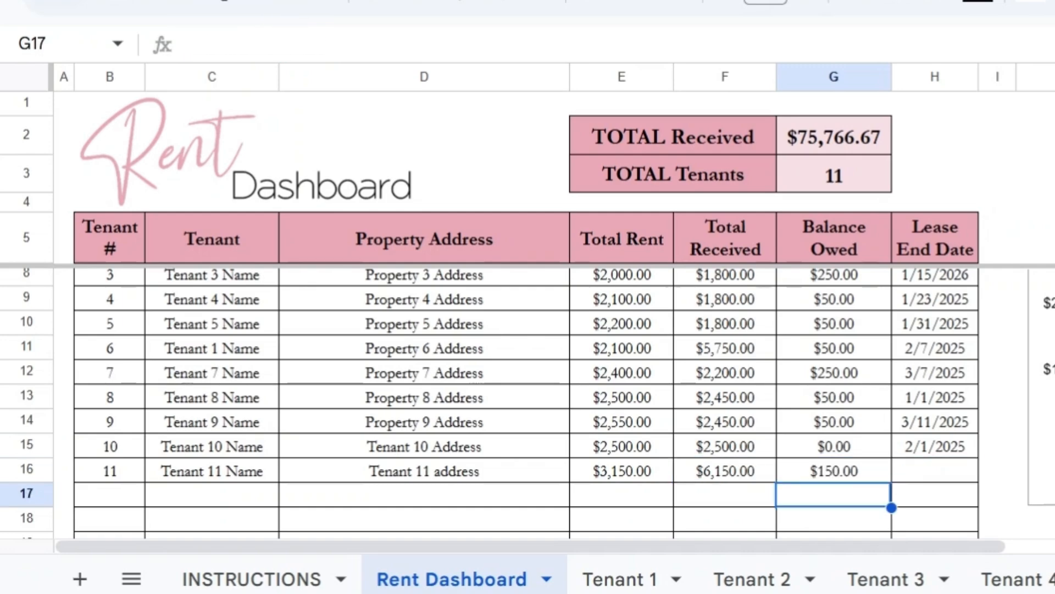
# - Compare the reference in G16 with cell Q7 on the Tenant 11 sheet and return to the Rent Dashboard
pyautogui.click(856, 476)
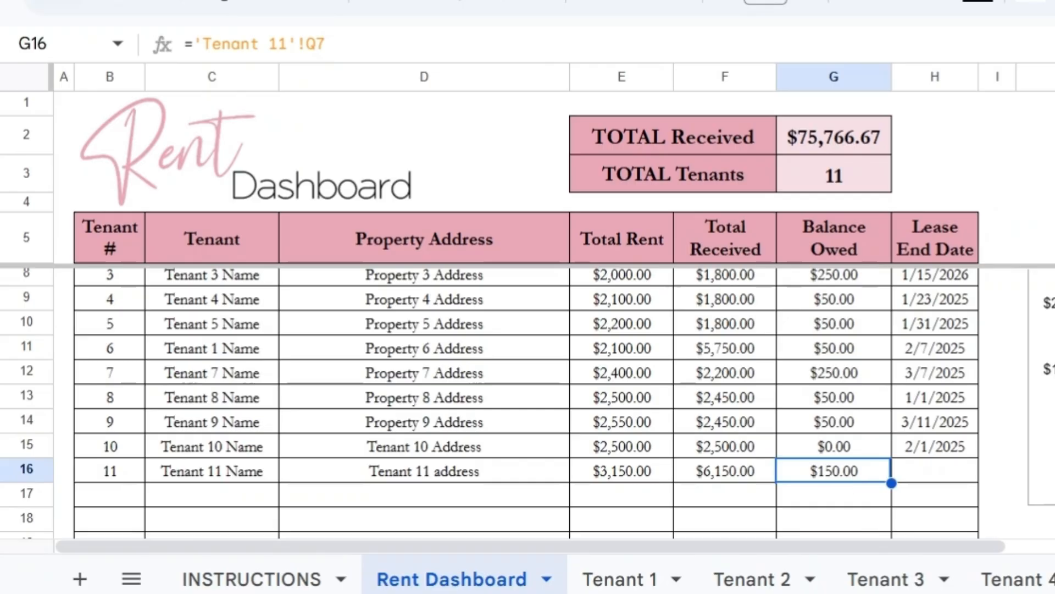
pyautogui.click(1052, 580)
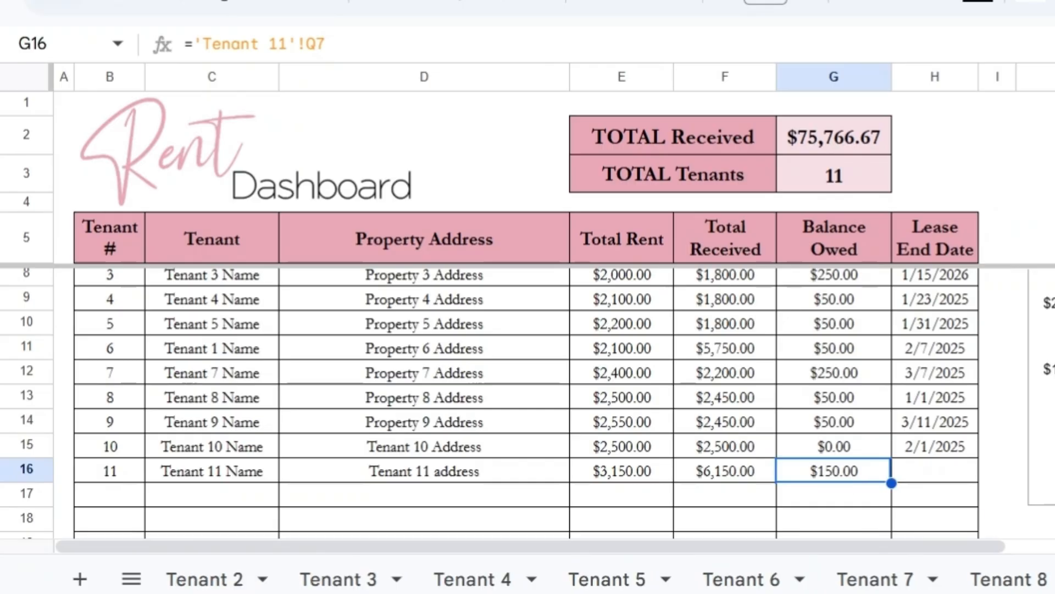
pyautogui.click(1053, 580)
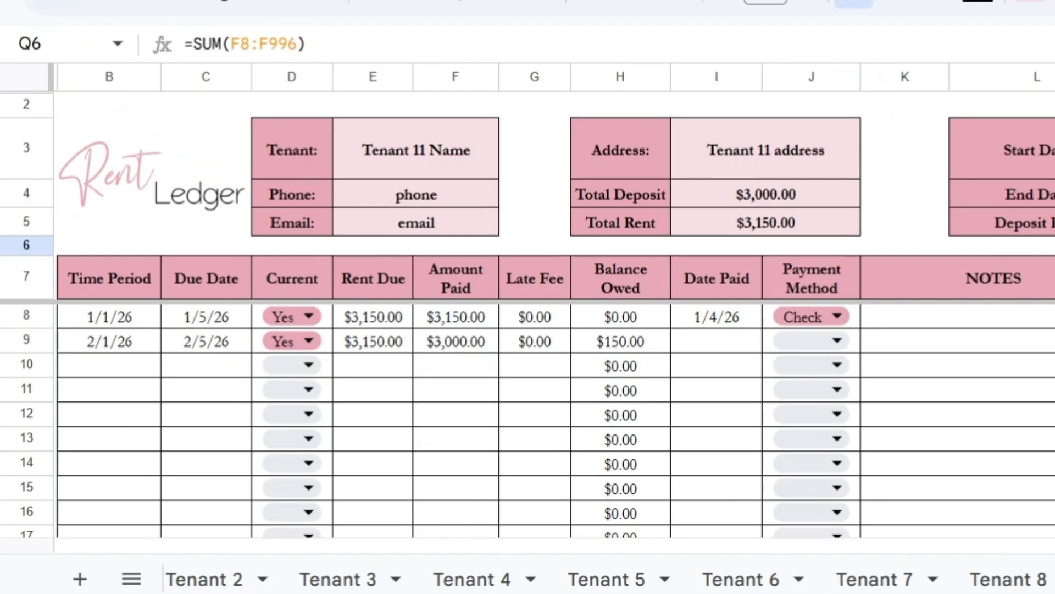
pyautogui.press('Down')
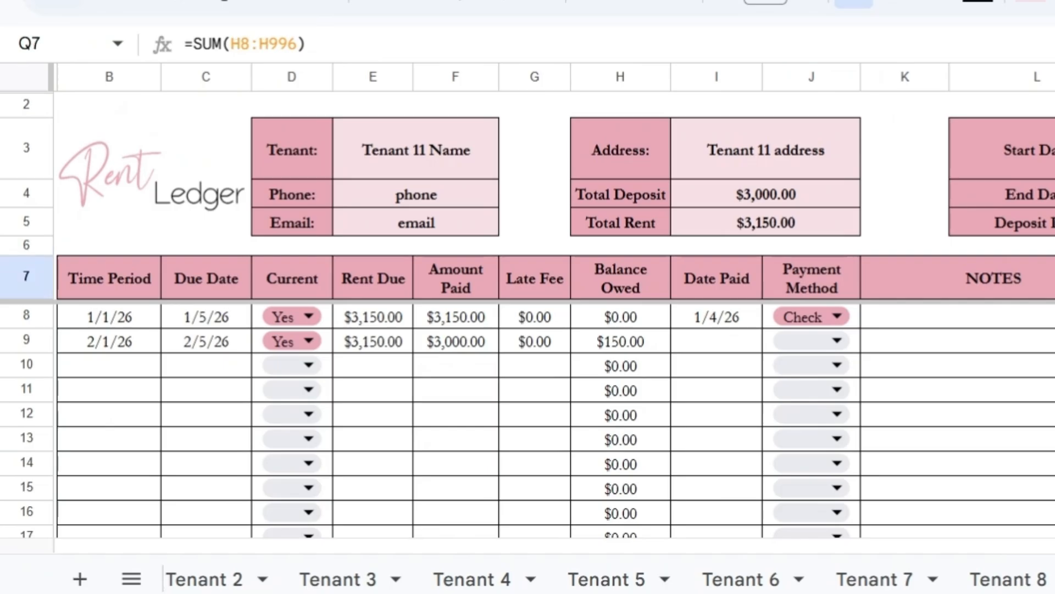
pyautogui.hotkey('ctrl', 'pageup')
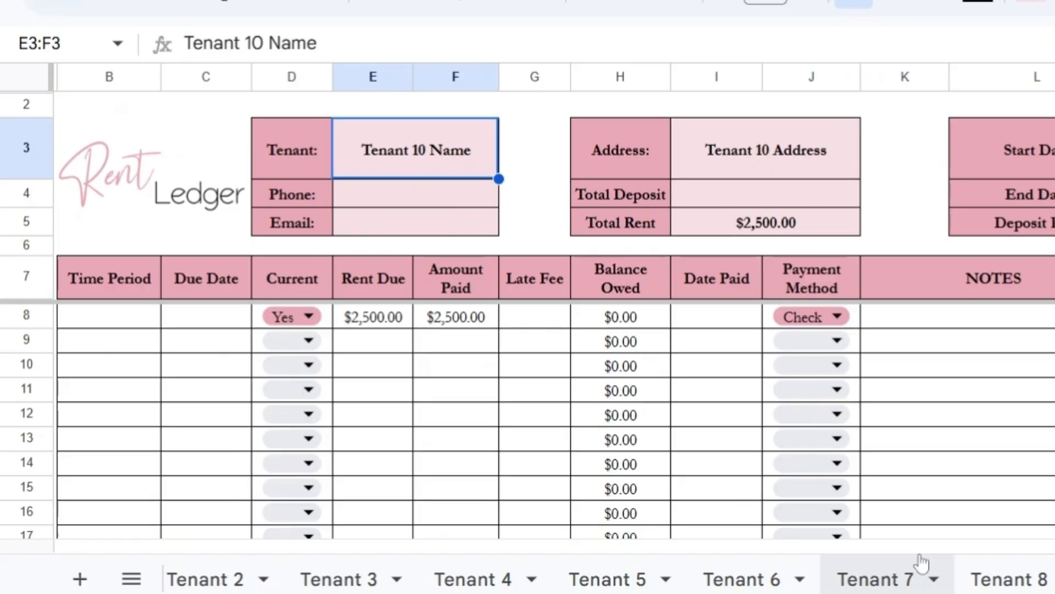
pyautogui.hscroll(-2, 609, 579)
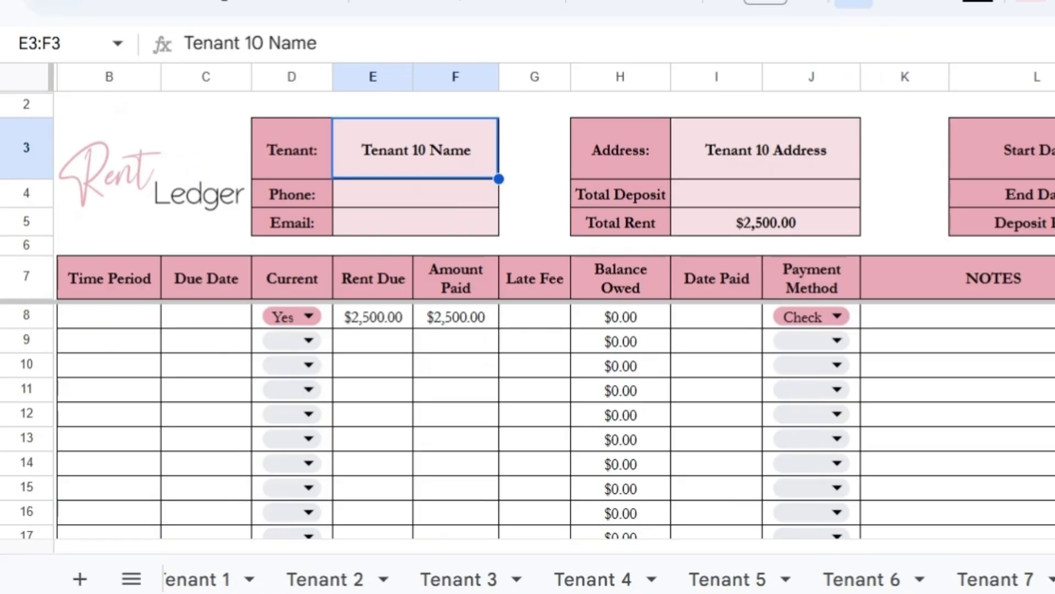
pyautogui.hscroll(-5, 790, 546)
pyautogui.click(451, 579)
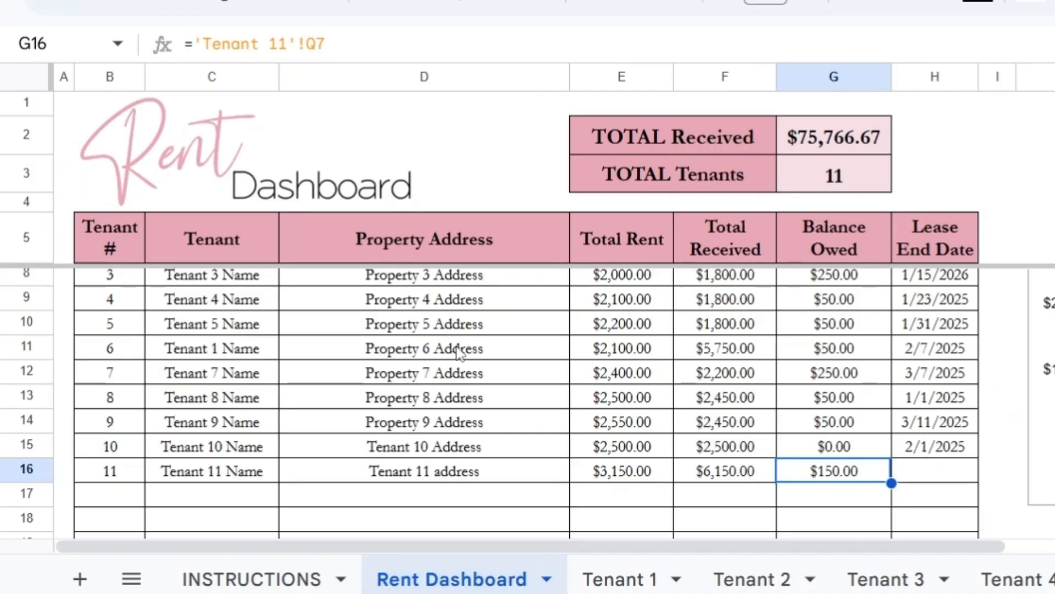
# - Compare the range in the TOTAL Received formula in G2 with the filled Total Received cells F6:F16
pyautogui.click(817, 148)
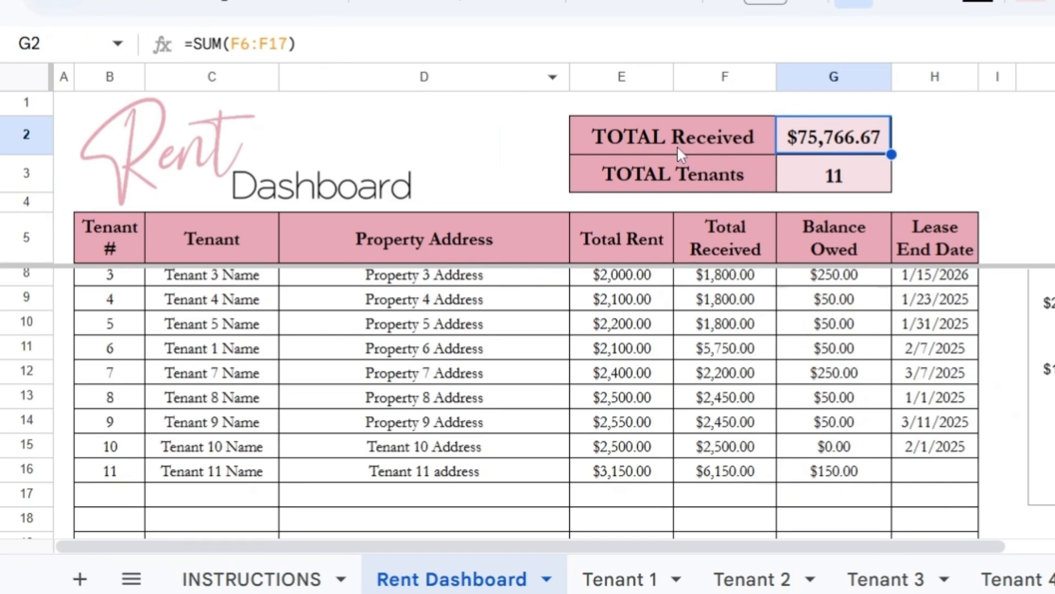
pyautogui.scroll(1, 727, 320)
pyautogui.scroll(1, 725, 320)
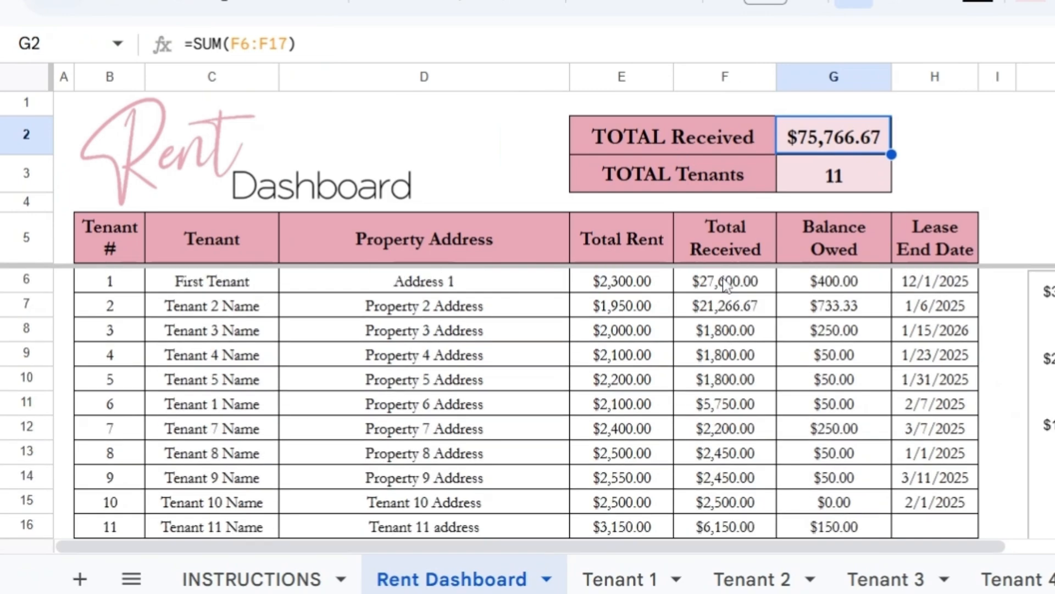
pyautogui.moveTo(727, 284); pyautogui.dragTo(748, 541)
pyautogui.scroll(-2, 748, 495)
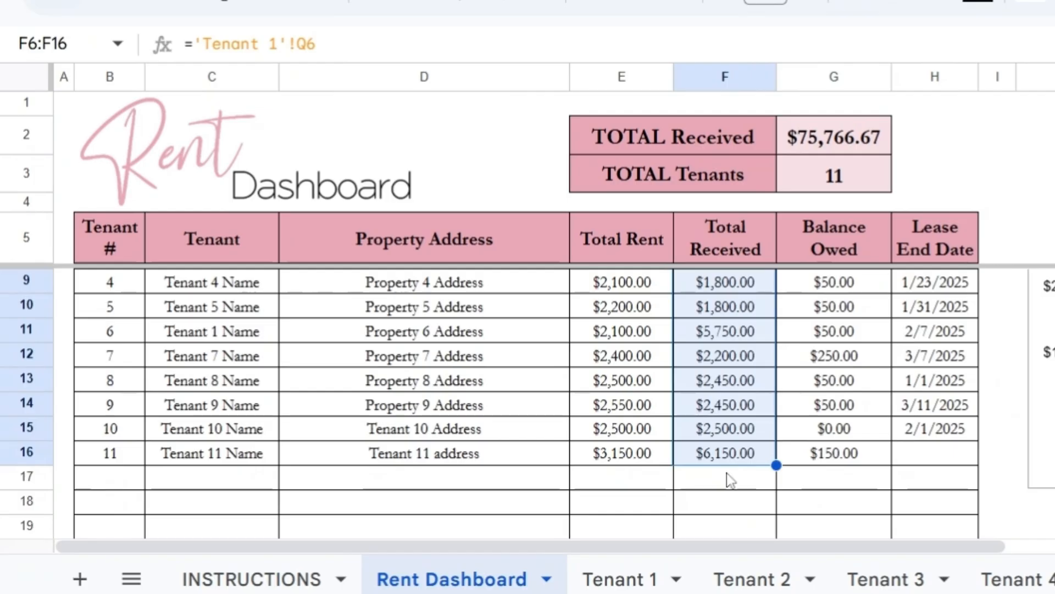
# - Extend the TOTAL Received formula in G2 to the table's last row so it reads =SUM(F6:F27), and check the covered column
pyautogui.click(831, 143)
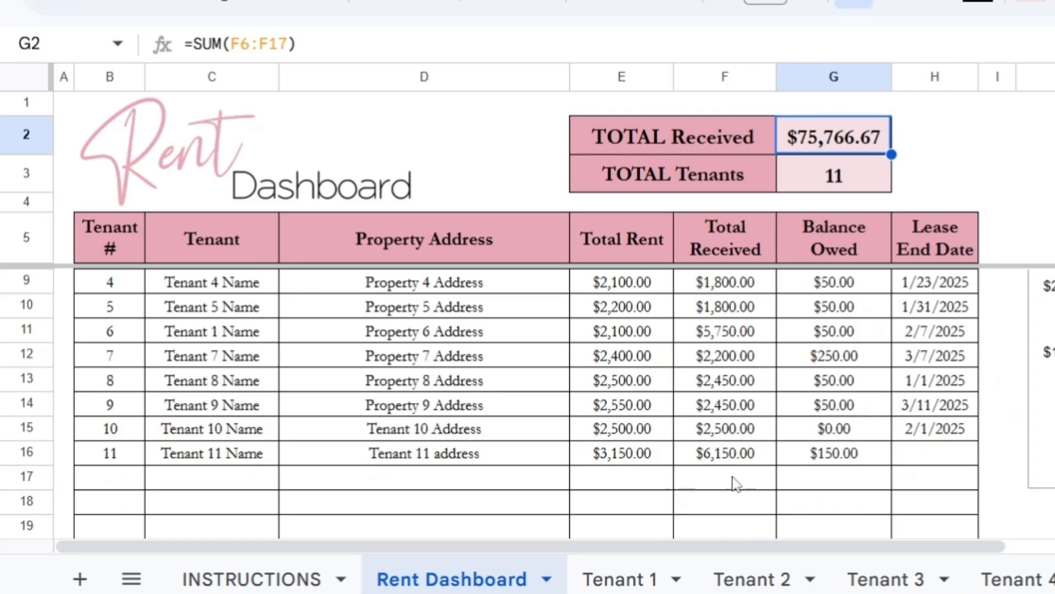
pyautogui.scroll(-4, 737, 484)
pyautogui.click(717, 443)
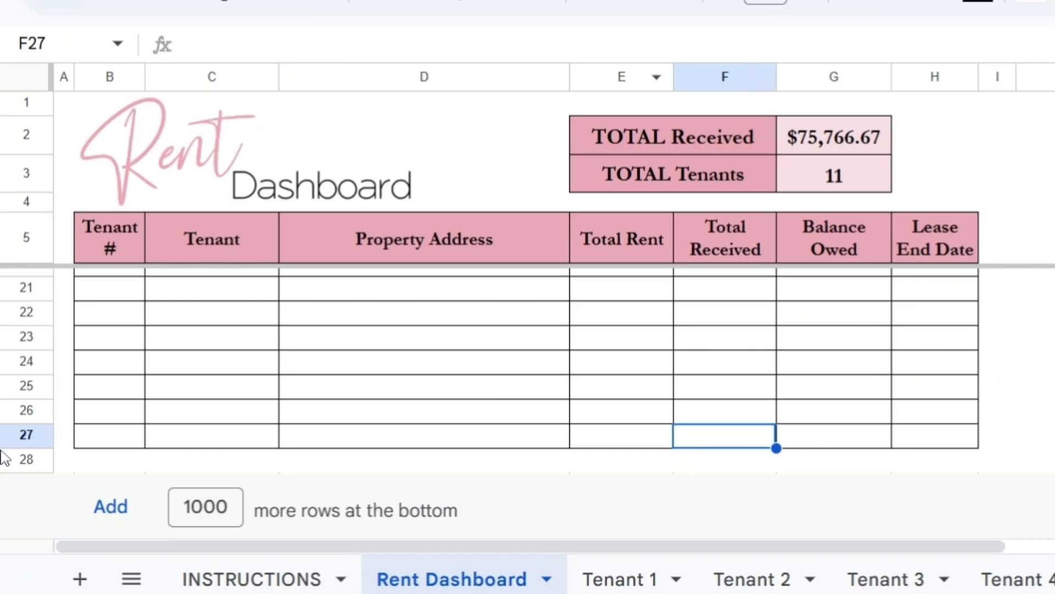
pyautogui.click(794, 138)
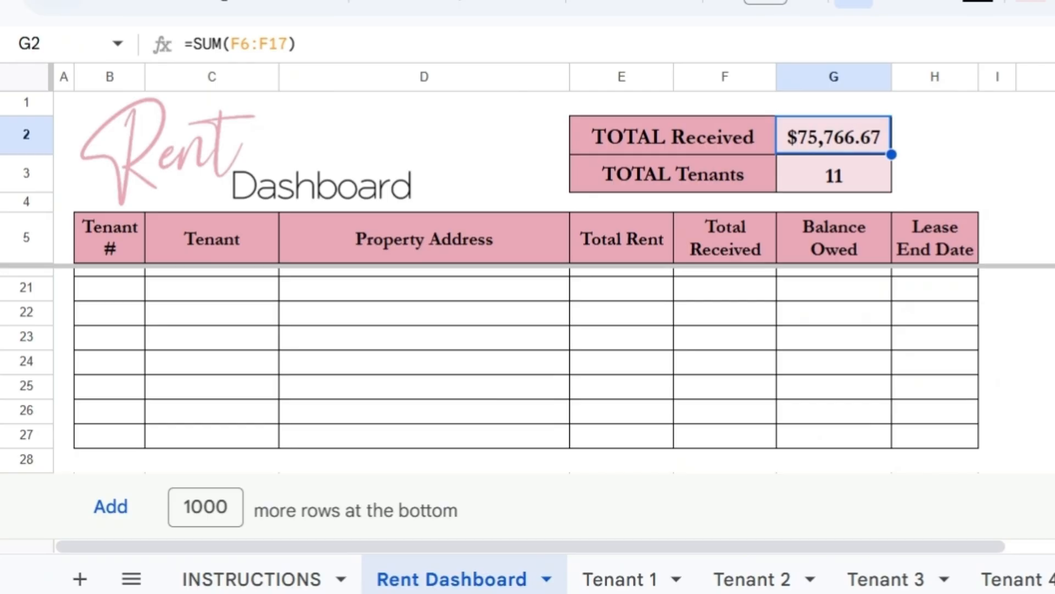
pyautogui.click(272, 43)
pyautogui.write('2')
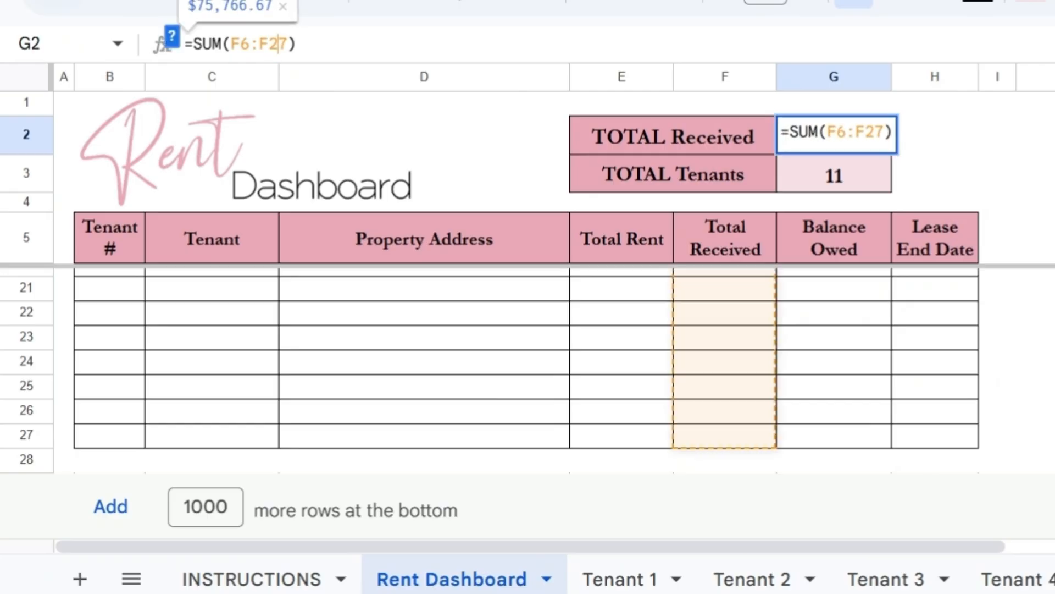
pyautogui.press('Return')
pyautogui.moveTo(715, 442); pyautogui.dragTo(709, 217)
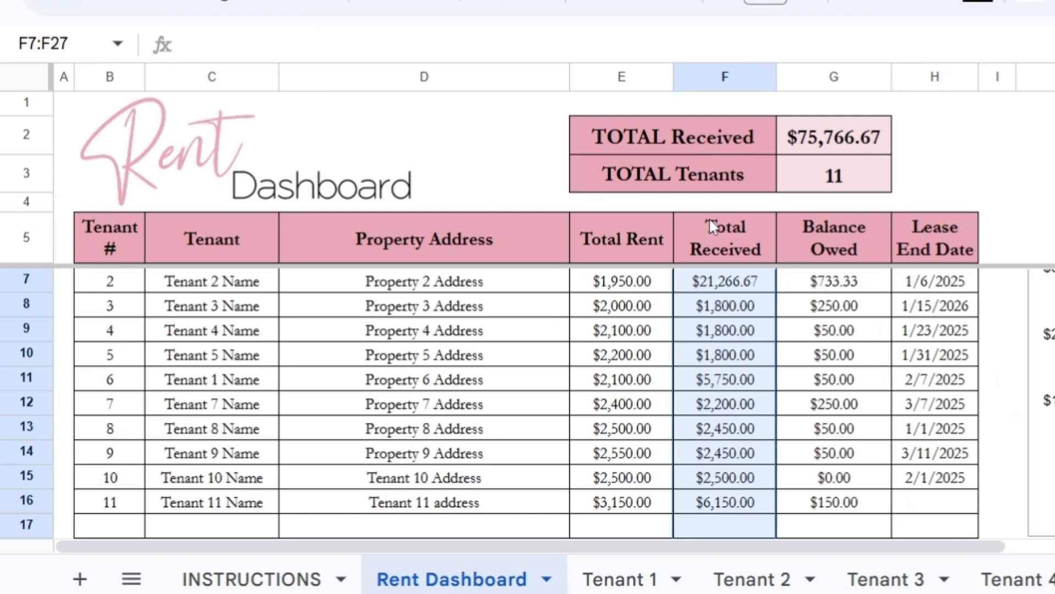
# - Extend the TOTAL Tenants formula in G3 to the table's last row so it reads =COUNTA(C6:C27)
pyautogui.click(836, 182)
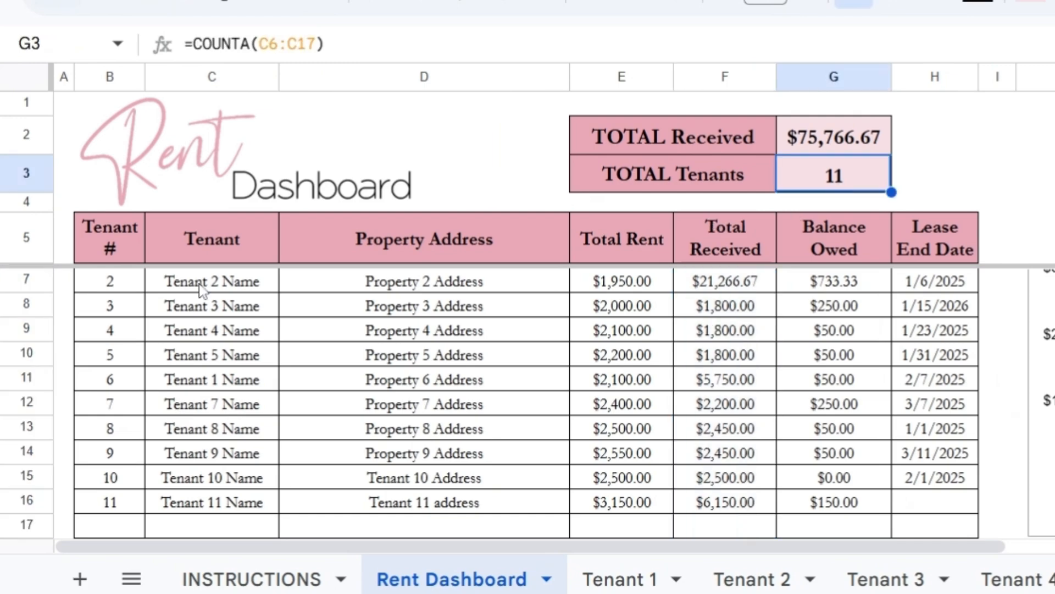
pyautogui.scroll(1, 203, 290)
pyautogui.moveTo(200, 291); pyautogui.dragTo(223, 385)
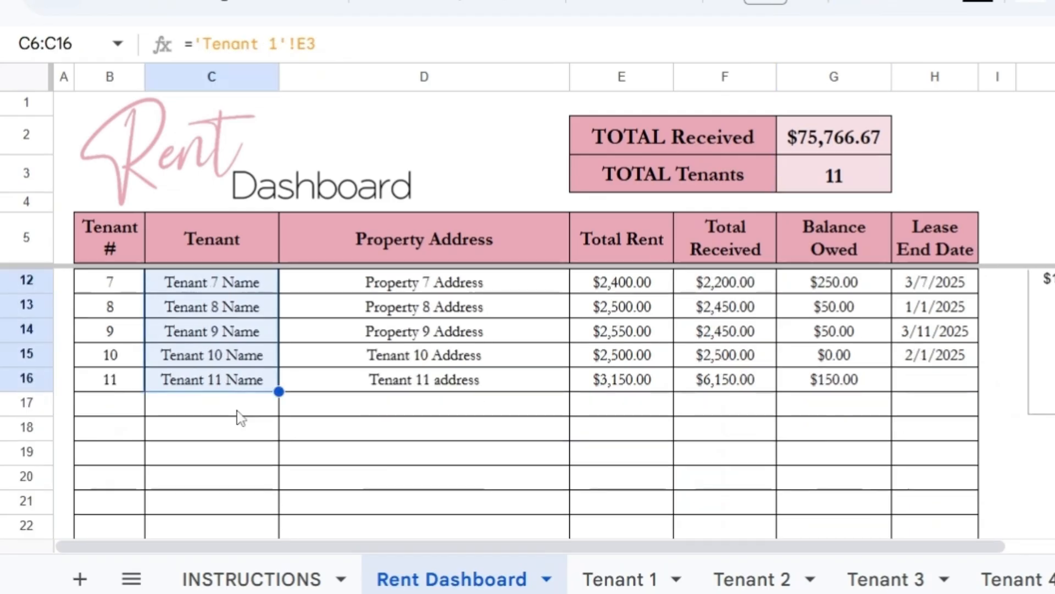
pyautogui.scroll(-3, 223, 418)
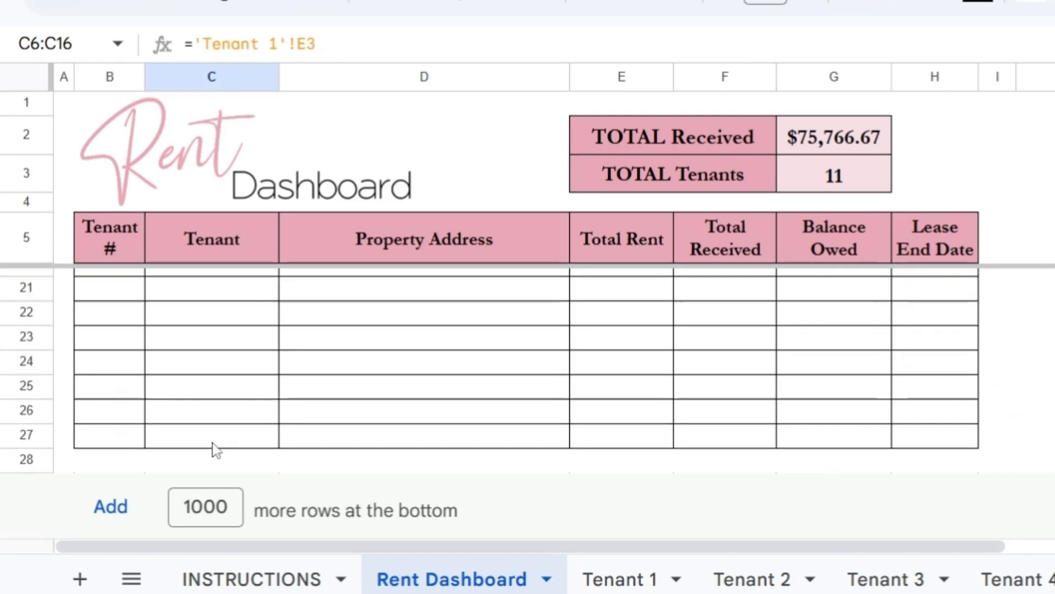
pyautogui.click(214, 440)
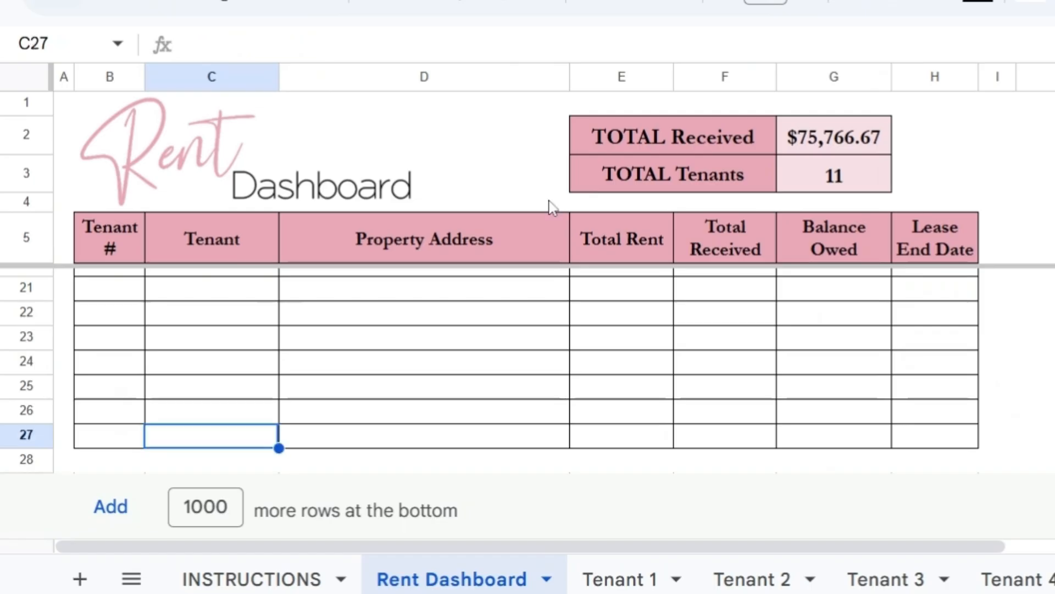
pyautogui.click(834, 175)
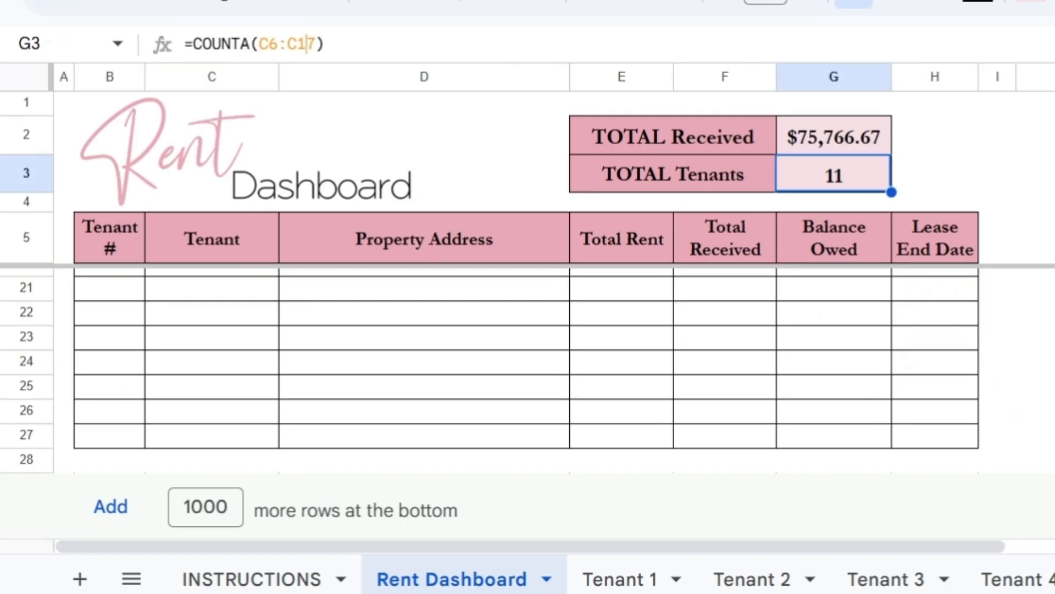
pyautogui.click(307, 43)
pyautogui.press('BackSpace')
pyautogui.write('2')
pyautogui.press('Return')
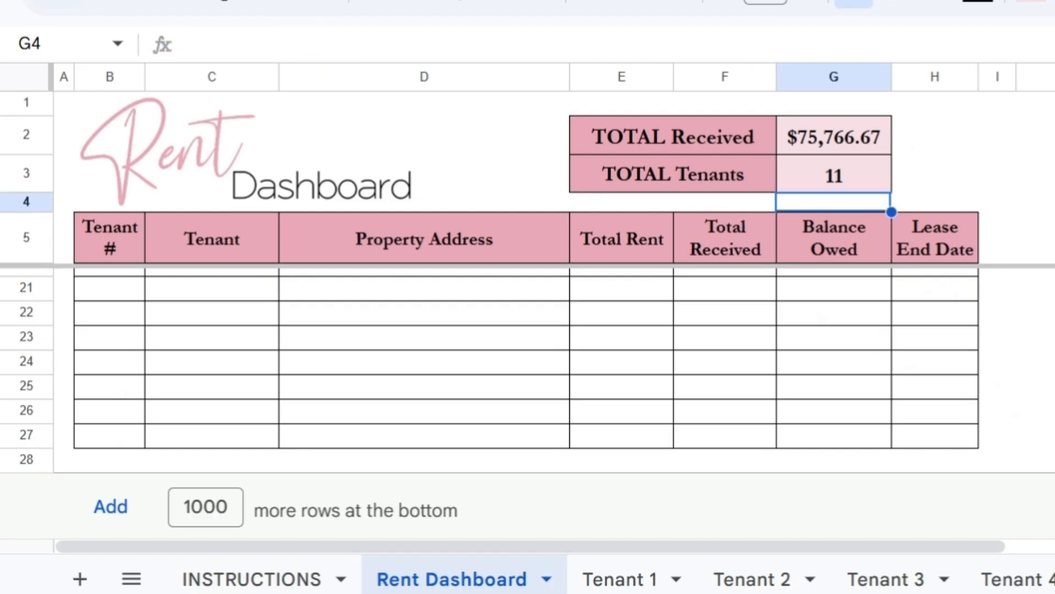
pyautogui.moveTo(241, 426); pyautogui.dragTo(226, 314)
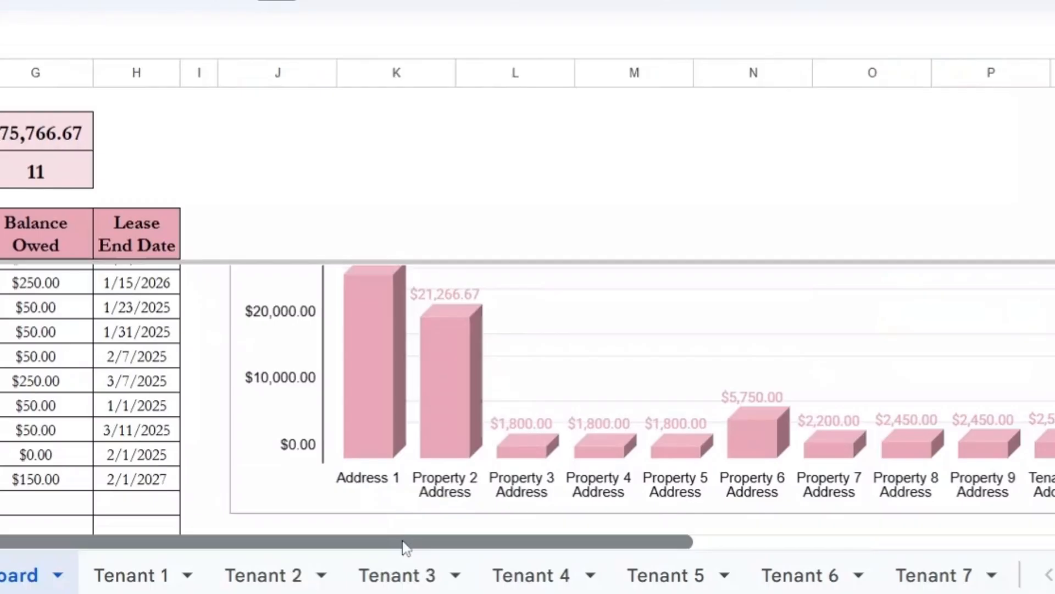
# - Examine which properties the dashboard bar chart covers and compare them with the chart data in columns S and T
pyautogui.moveTo(405, 547); pyautogui.dragTo(571, 536)
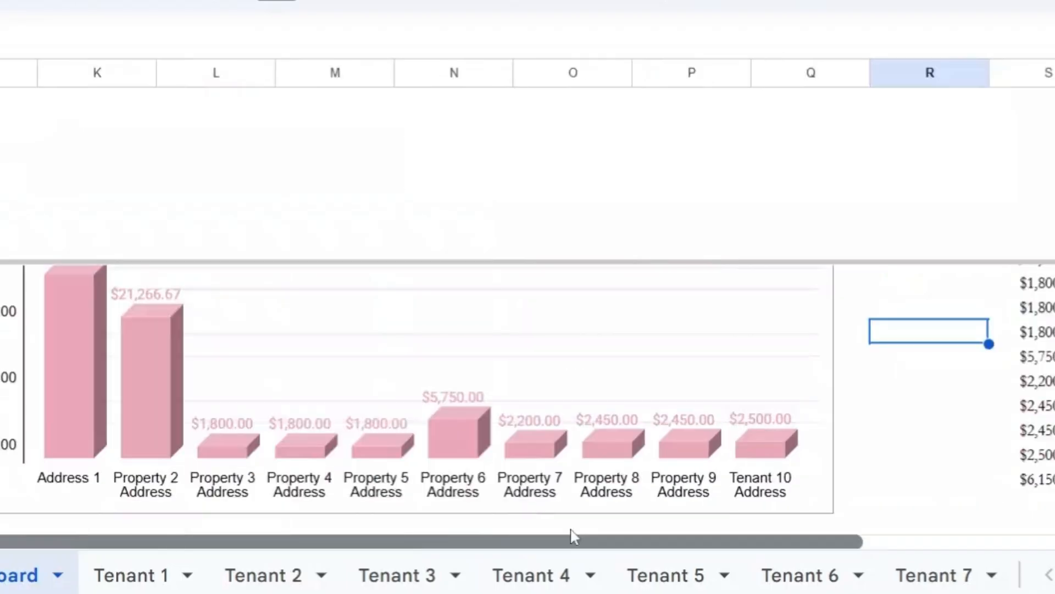
pyautogui.scroll(1, 556, 434)
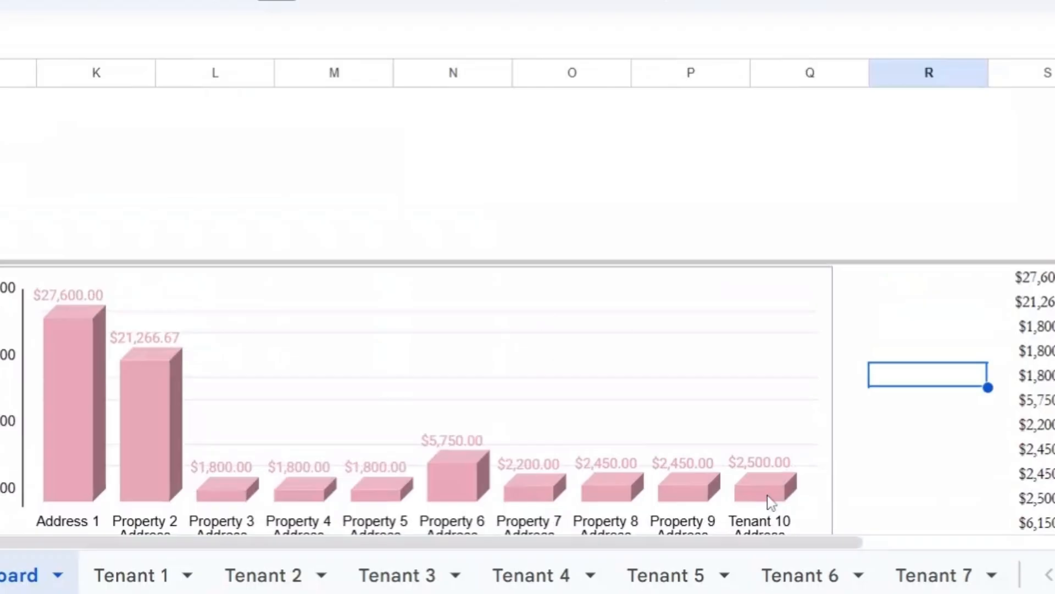
pyautogui.click(764, 418)
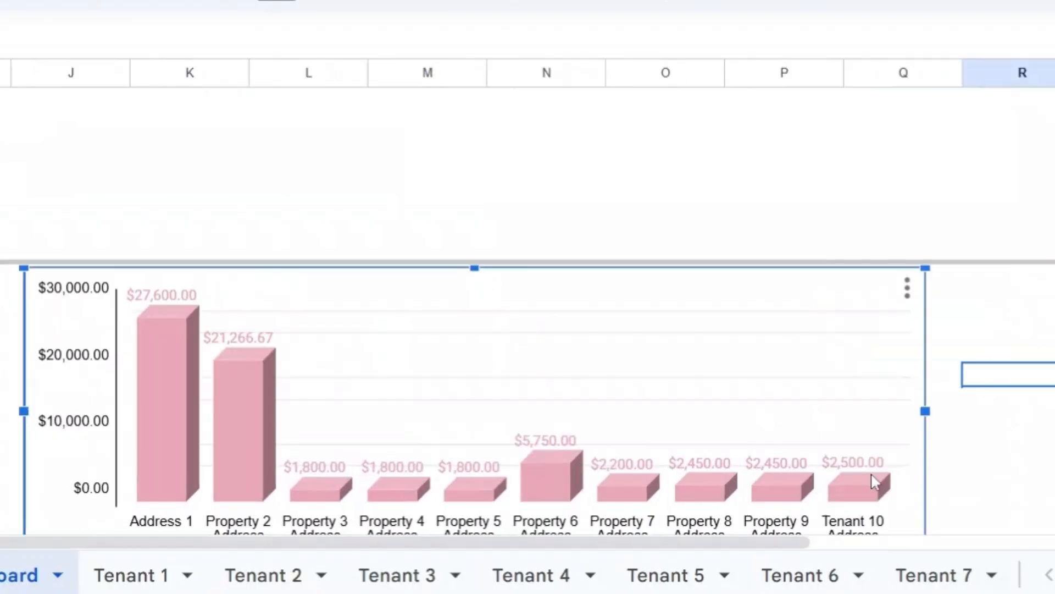
pyautogui.moveTo(728, 545); pyautogui.dragTo(976, 549)
pyautogui.scroll(-3, 1044, 390)
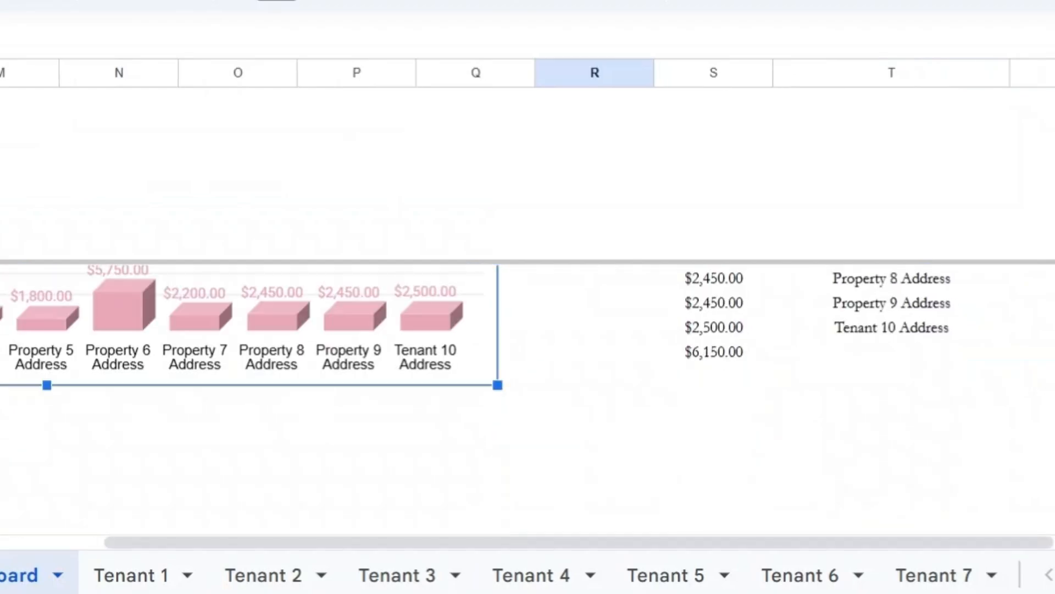
pyautogui.scroll(-2, 528, 330)
pyautogui.scroll(5, 528, 395)
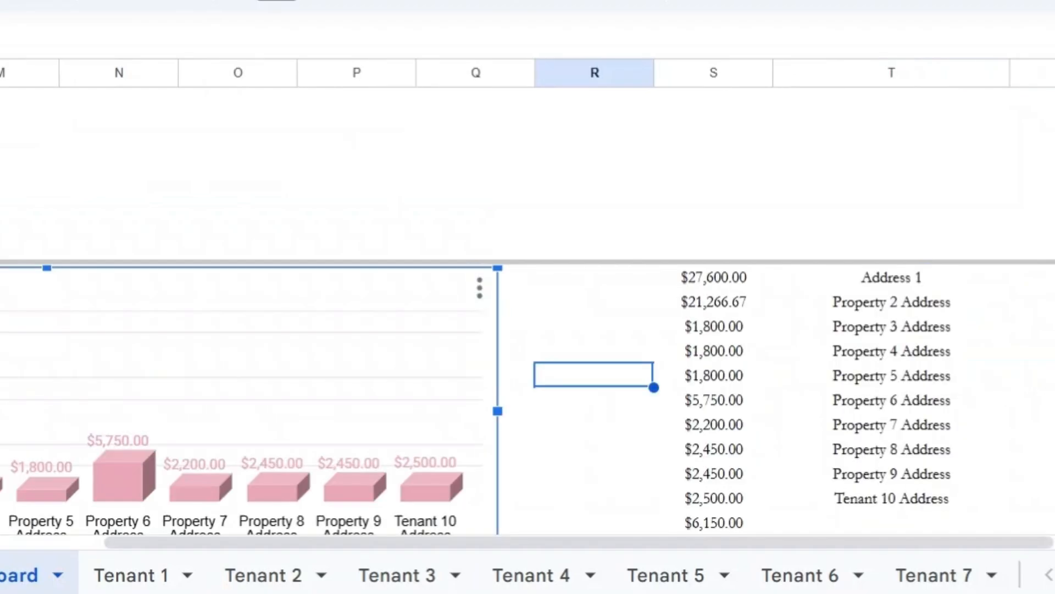
# - Fill the chart data formulas in S6:T6 down to the sheet's last row and check the references in the filled cells
pyautogui.moveTo(703, 286); pyautogui.dragTo(837, 287)
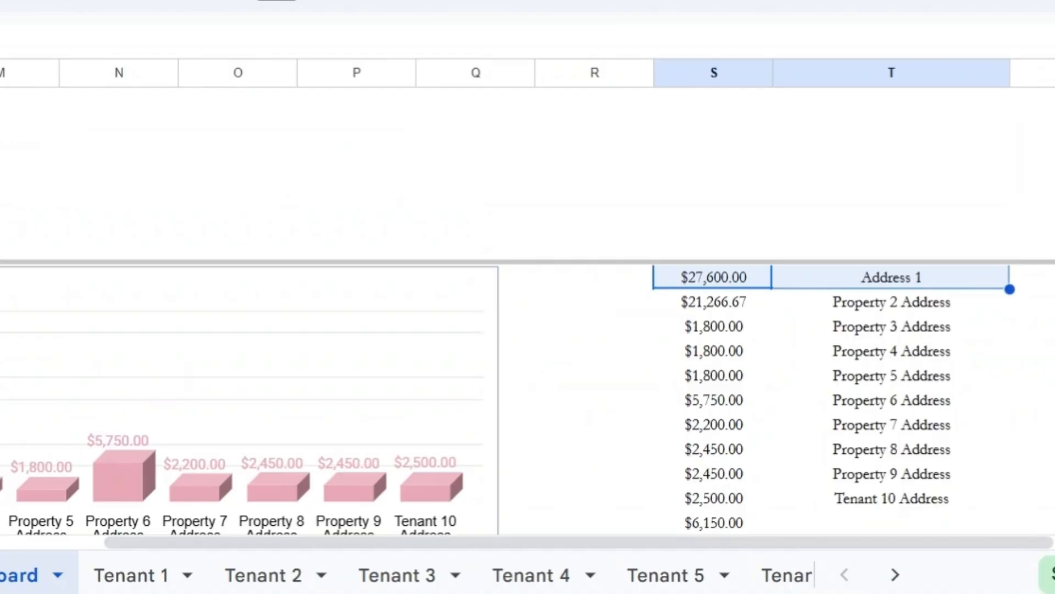
pyautogui.moveTo(101, 40); pyautogui.dragTo(72, 40)
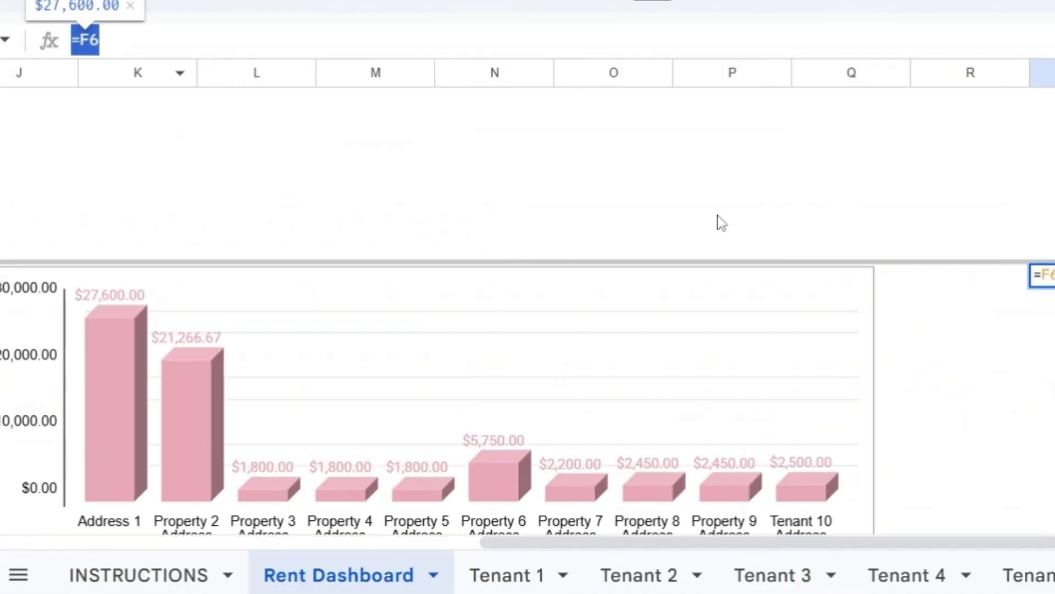
pyautogui.click(1047, 326)
pyautogui.moveTo(714, 282); pyautogui.dragTo(830, 283)
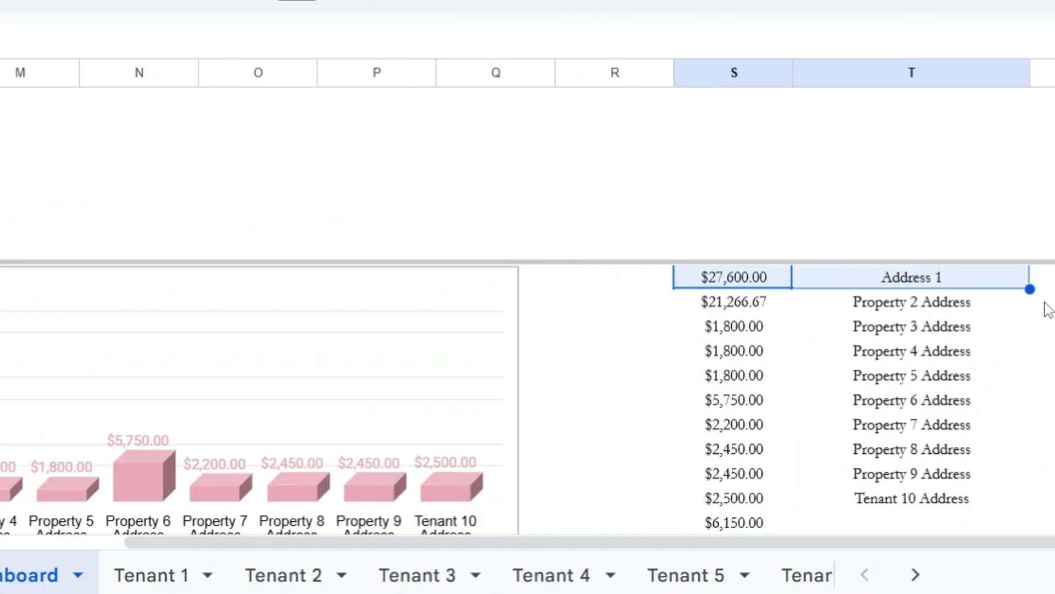
pyautogui.moveTo(1030, 289); pyautogui.dragTo(1007, 494)
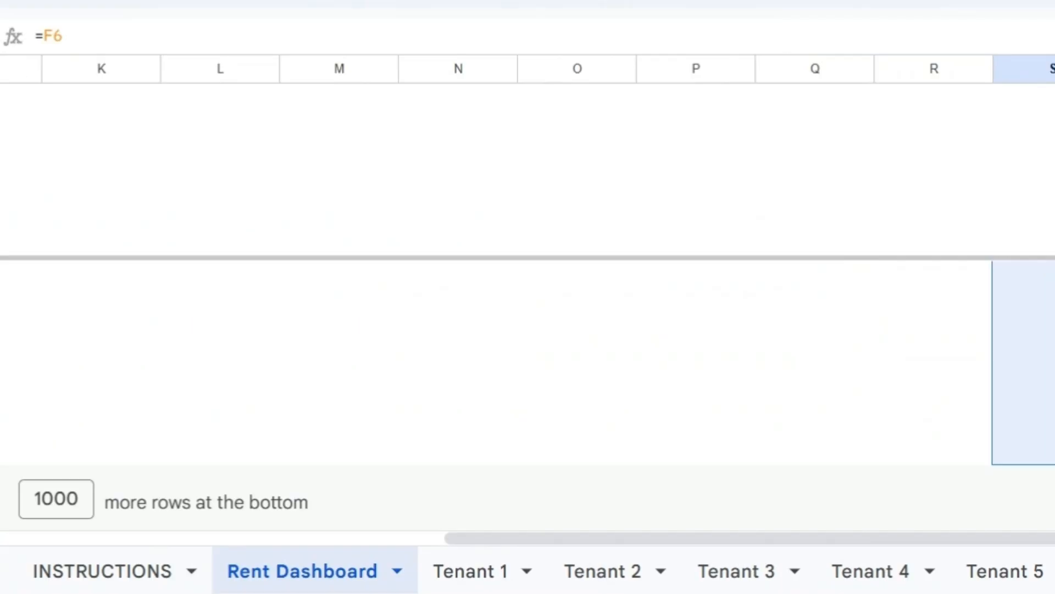
pyautogui.click(1054, 379)
pyautogui.click(1049, 428)
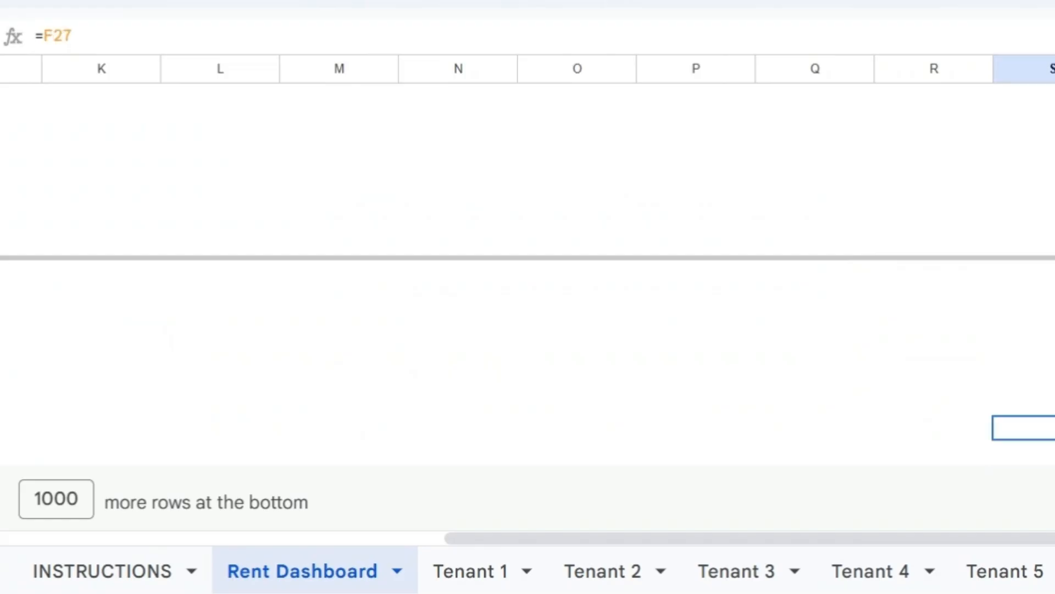
pyautogui.press('Up')
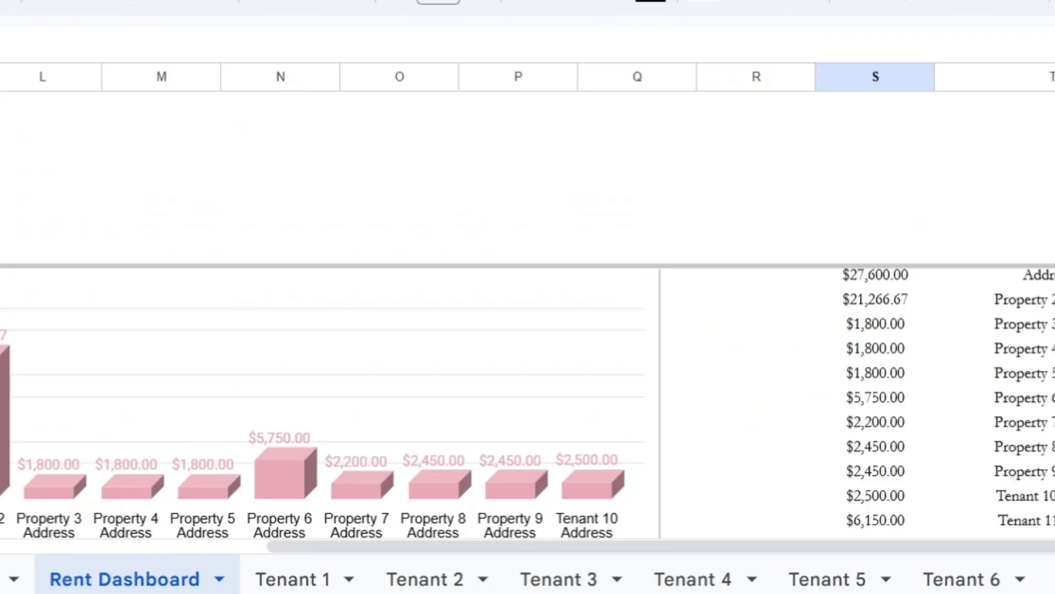
pyautogui.scroll(1, 884, 311)
pyautogui.moveTo(884, 282); pyautogui.dragTo(1054, 471)
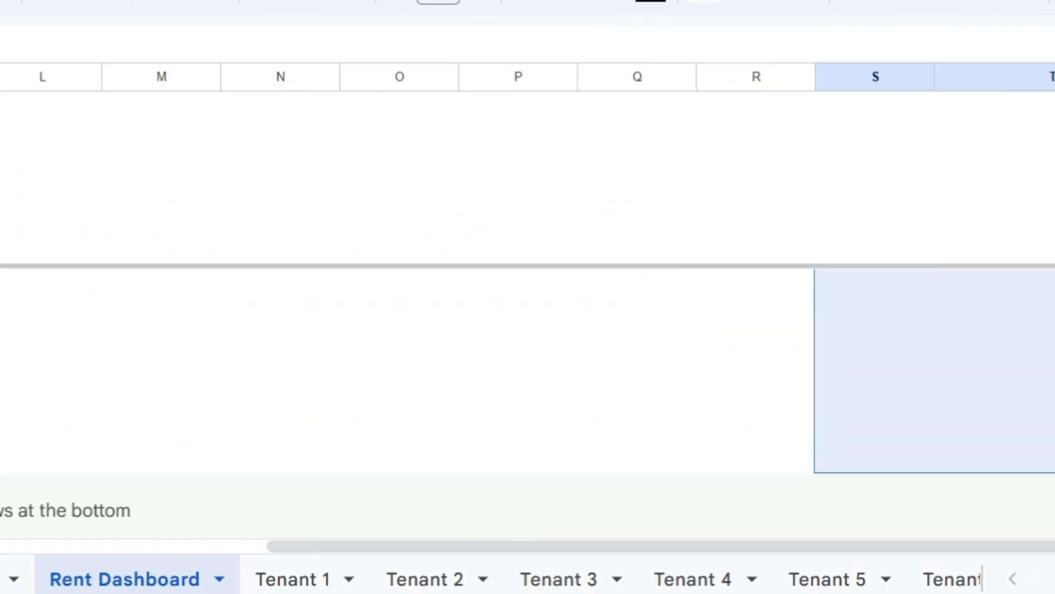
pyautogui.scroll(5, 878, 342)
pyautogui.click(800, 354)
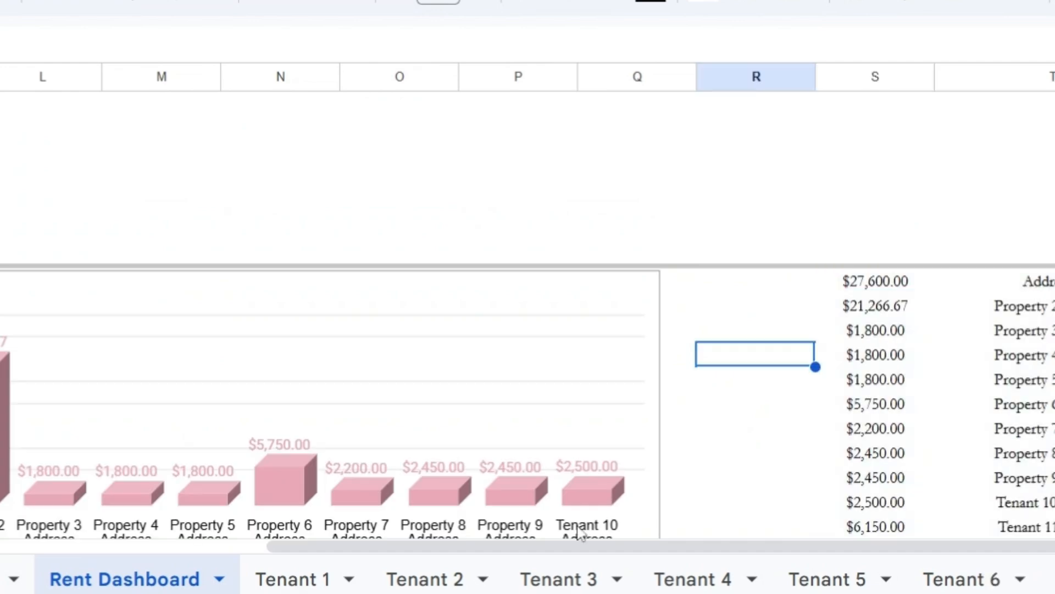
# - Open the bar chart for editing and compare its data range with the chart data in columns S and T
pyautogui.moveTo(581, 546); pyautogui.dragTo(495, 548)
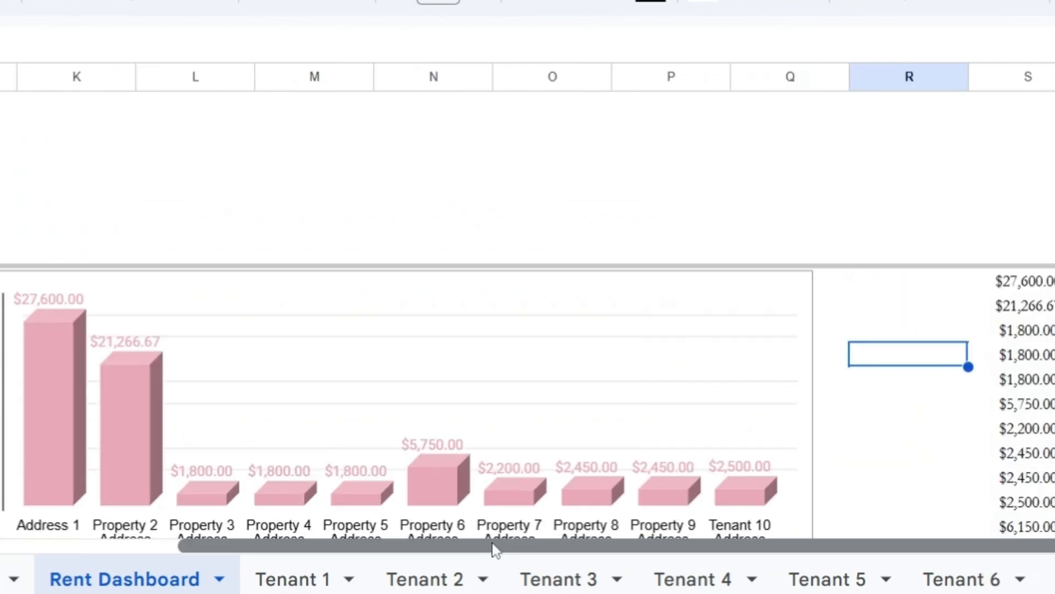
pyautogui.click(753, 286)
pyautogui.click(863, 290)
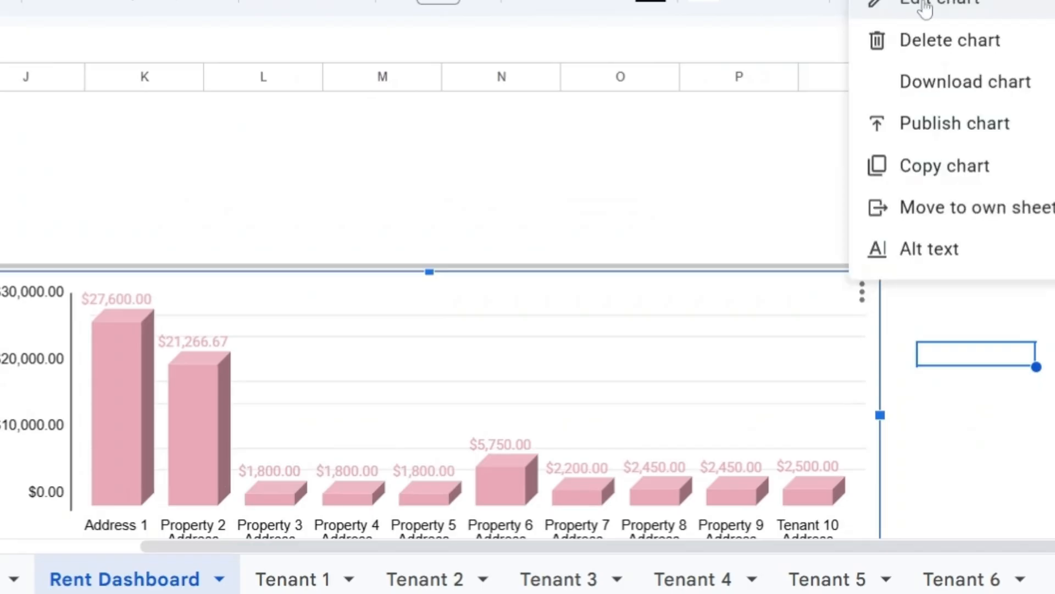
pyautogui.click(927, 8)
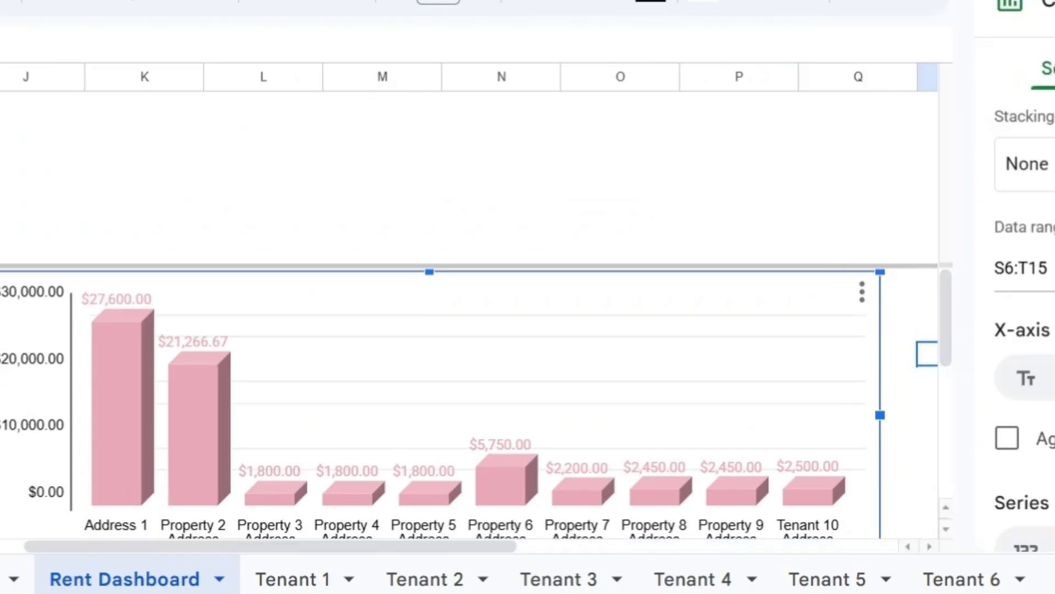
pyautogui.click(1048, 268)
pyautogui.hotkey('ctrl', 'a')
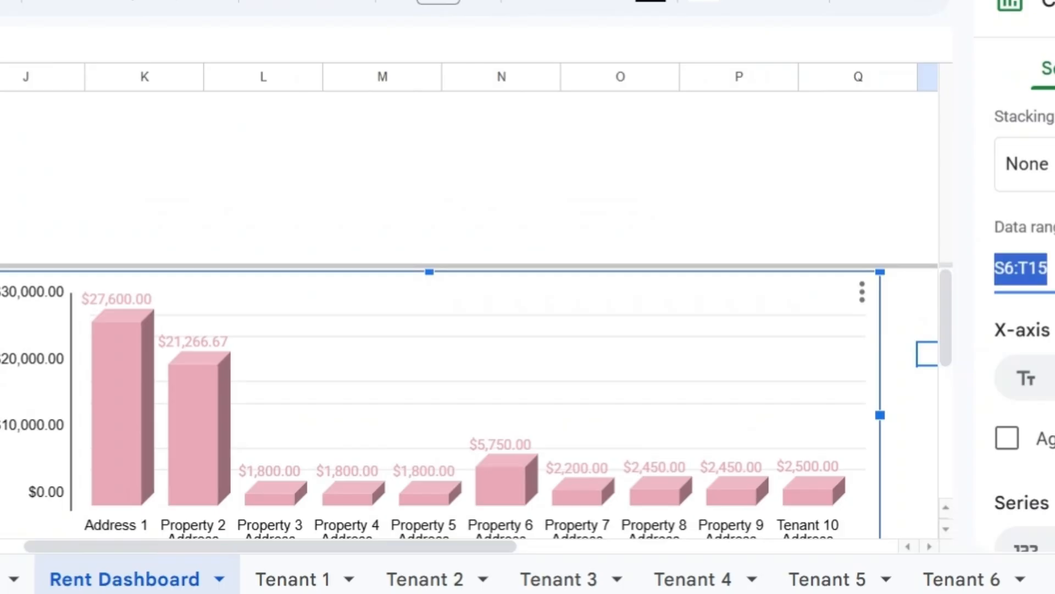
pyautogui.click(553, 510)
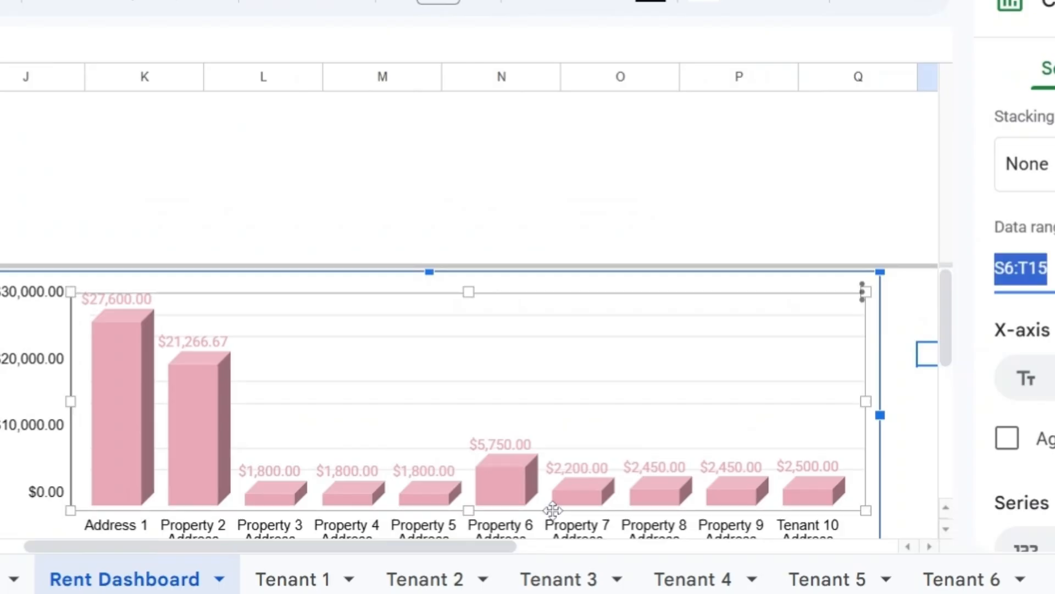
pyautogui.moveTo(496, 547); pyautogui.dragTo(772, 555)
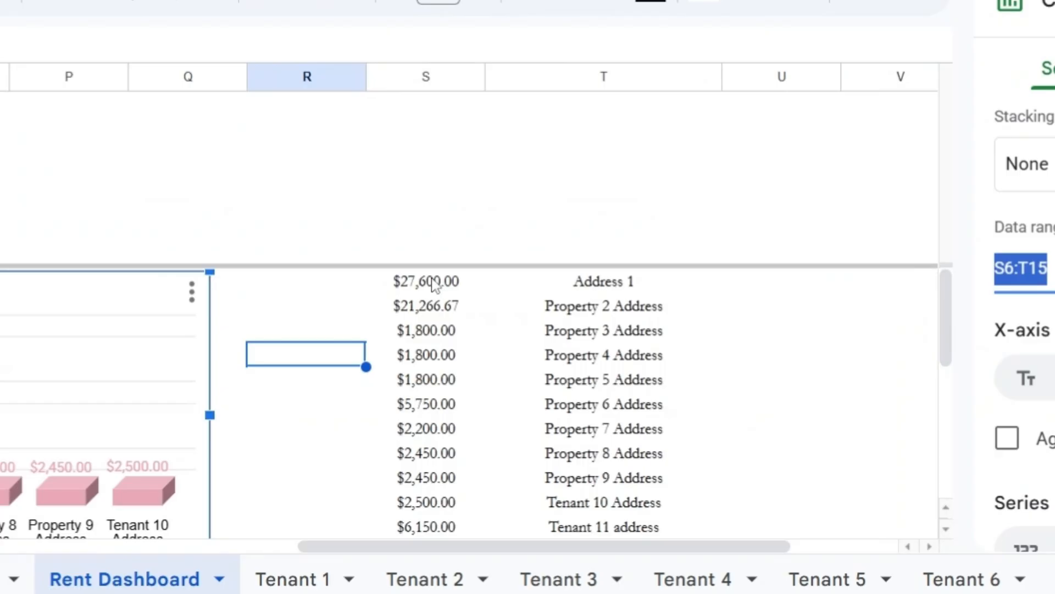
pyautogui.click(434, 284)
# - Select the chart data in columns S and T from row 6 to the sheet's last row to determine its full range
pyautogui.moveTo(698, 289); pyautogui.dragTo(820, 452)
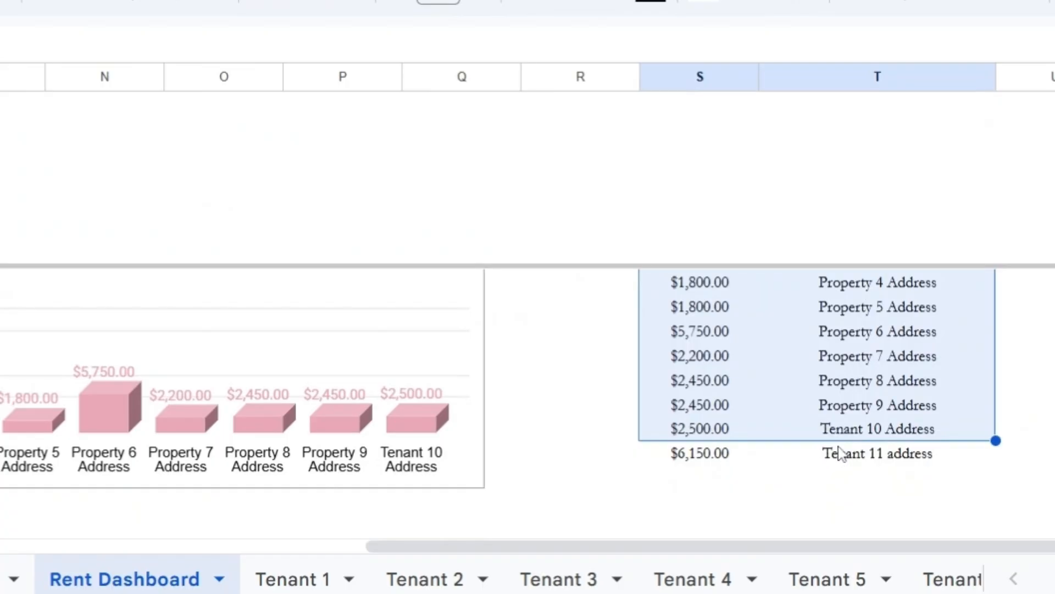
pyautogui.click(878, 435)
pyautogui.scroll(3, 680, 285)
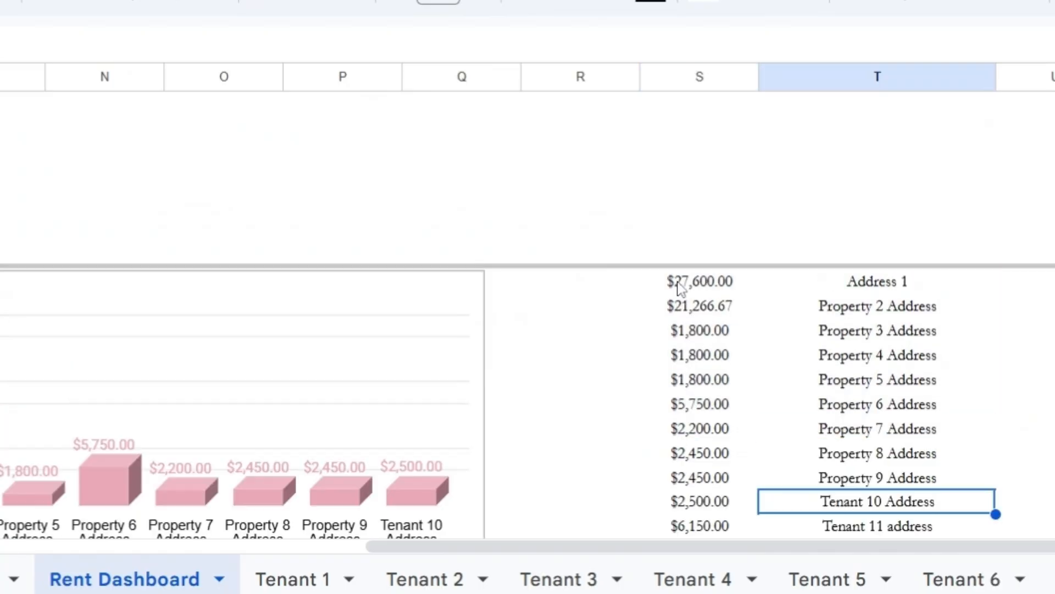
pyautogui.moveTo(680, 285); pyautogui.dragTo(897, 561)
pyautogui.press('Delete')
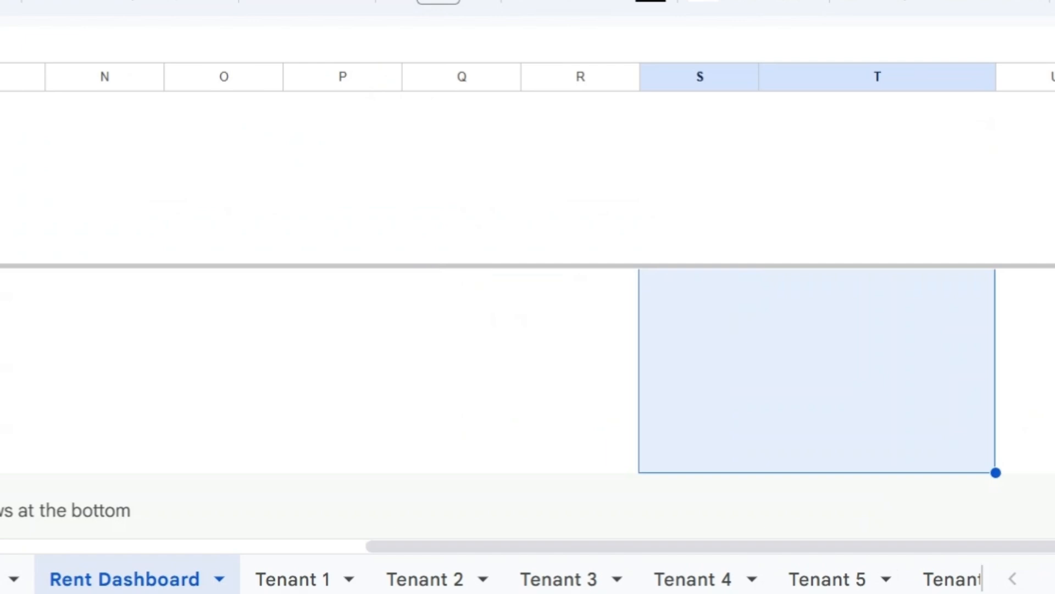
pyautogui.click(70, 39)
pyautogui.hotkey('ctrl', 'a')
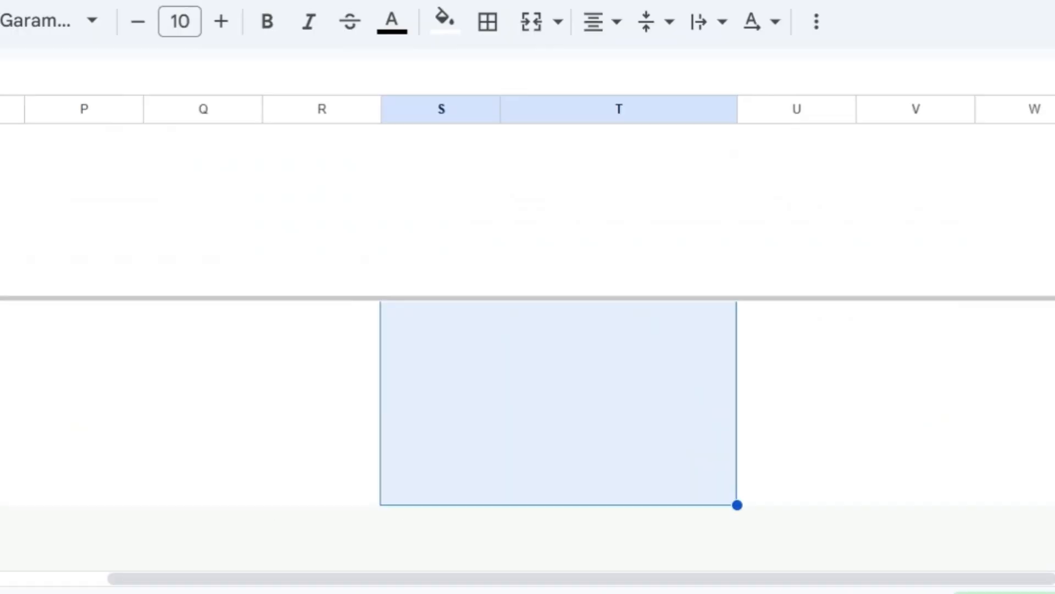
pyautogui.scroll(4, 502, 422)
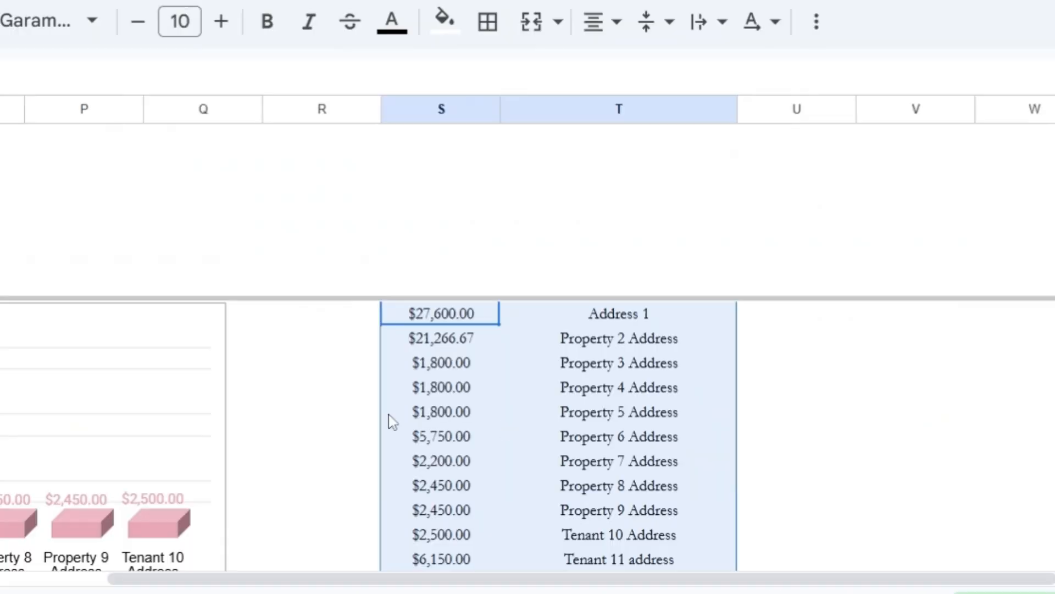
# - Set the bar chart's data range to S6:T28 and check its X-axis, series and label ranges
pyautogui.hscroll(-1, 388, 414)
pyautogui.click(240, 346)
pyautogui.click(245, 324)
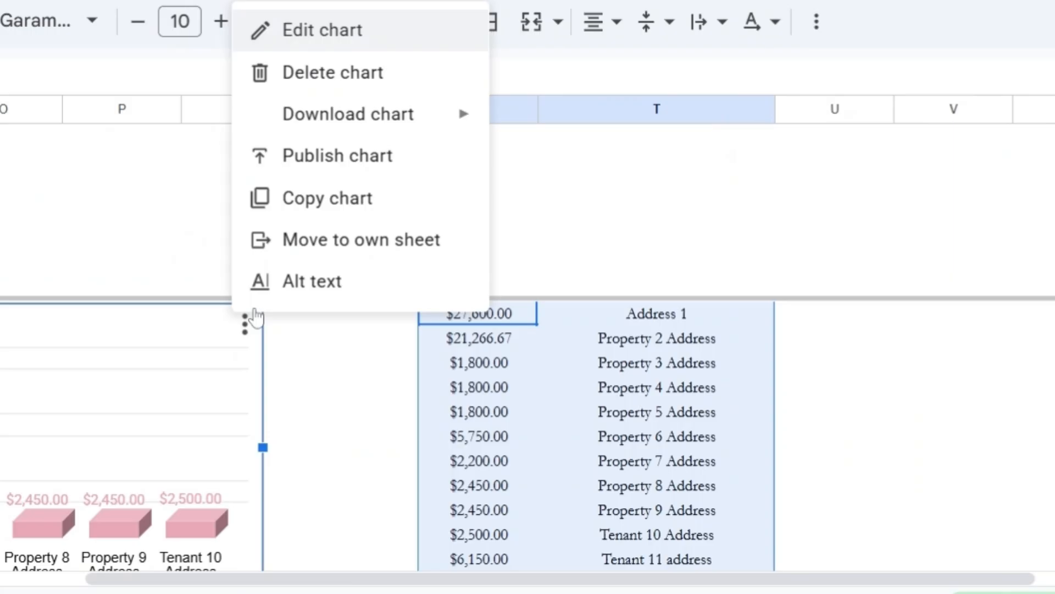
pyautogui.click(313, 35)
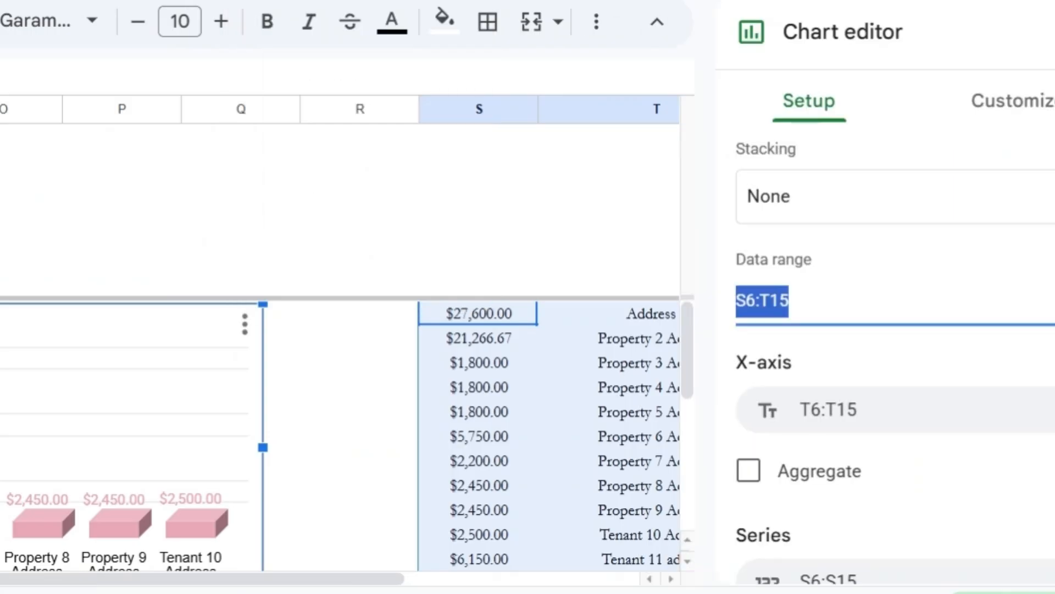
pyautogui.write('S6:T28')
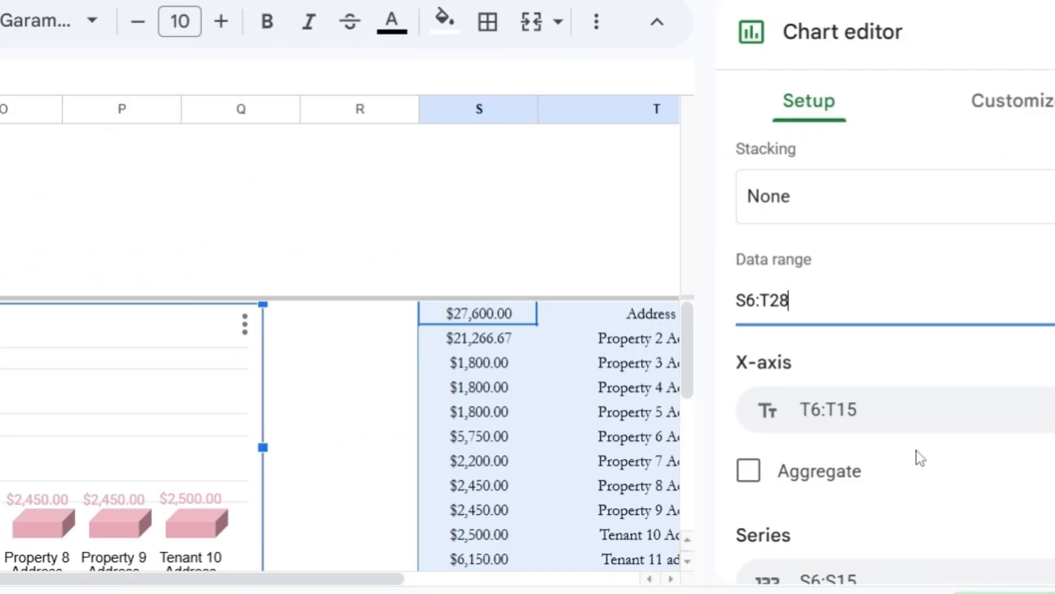
pyautogui.press('Return')
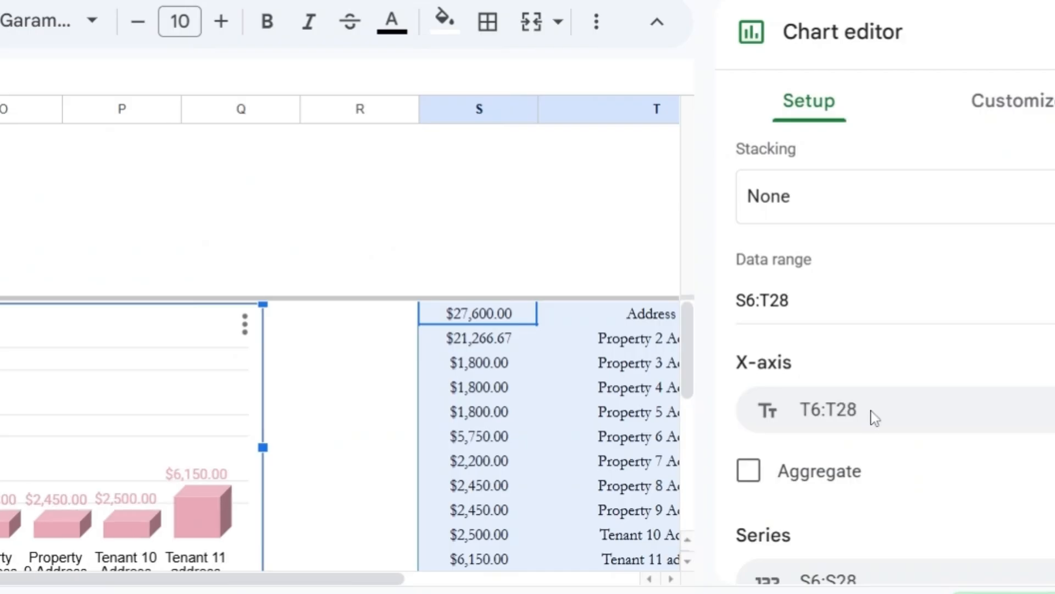
pyautogui.scroll(-5, 876, 419)
pyautogui.scroll(-1, 880, 422)
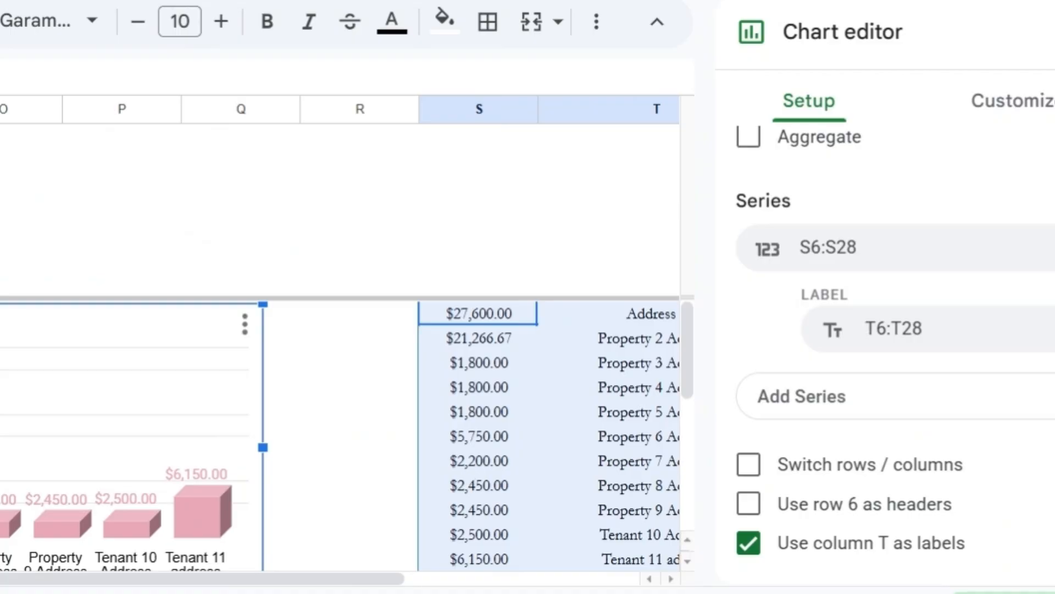
# - Close the chart editor and review the extended bar chart and the tenant rows on the Rent Dashboard
pyautogui.click(297, 532)
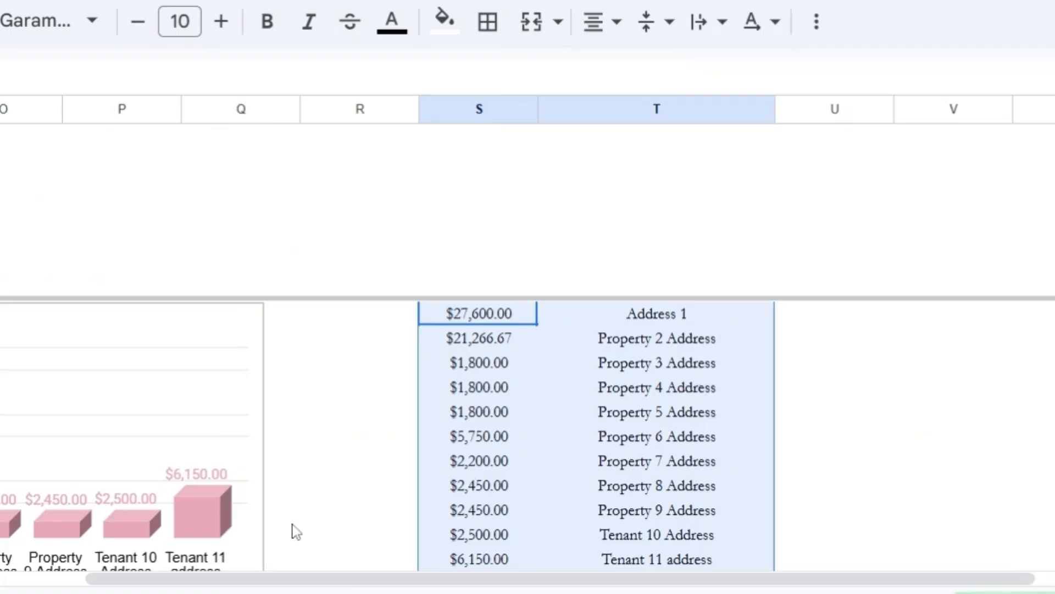
pyautogui.moveTo(261, 580); pyautogui.dragTo(176, 581)
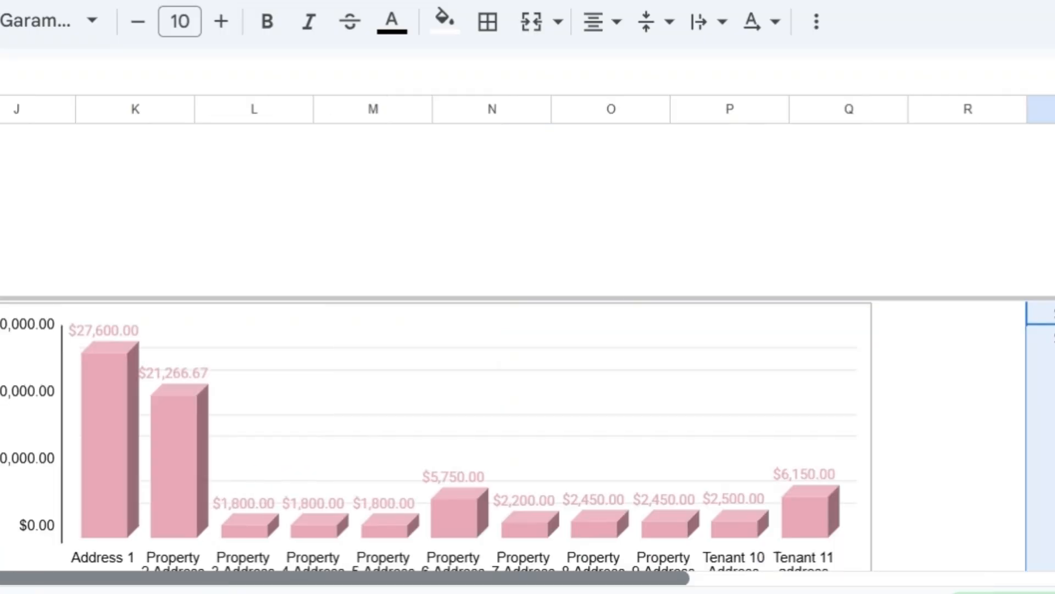
pyautogui.moveTo(407, 537); pyautogui.dragTo(140, 521)
pyautogui.scroll(-3, 244, 313)
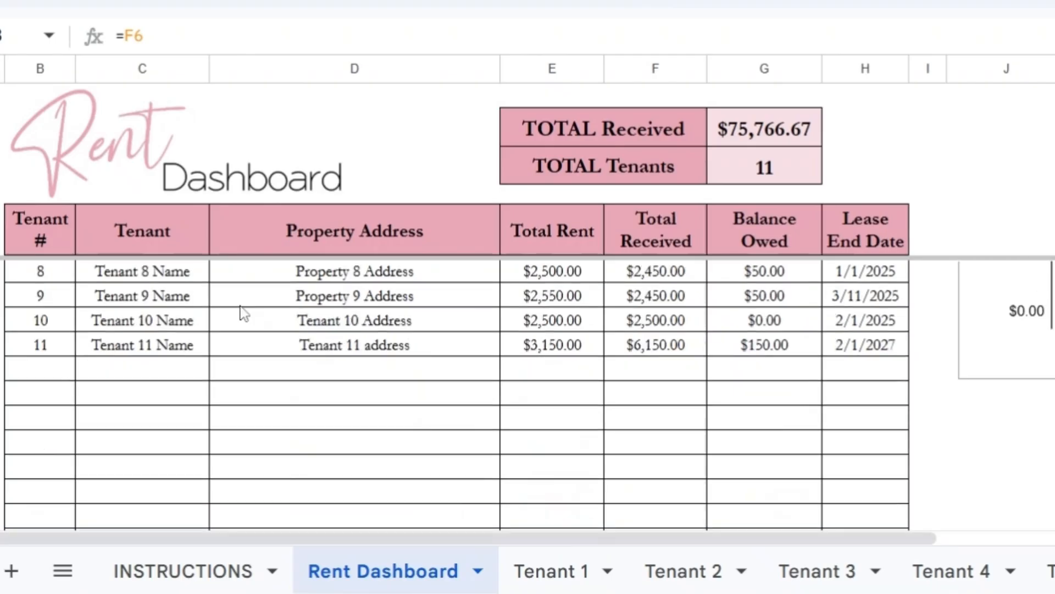
pyautogui.scroll(3, 244, 313)
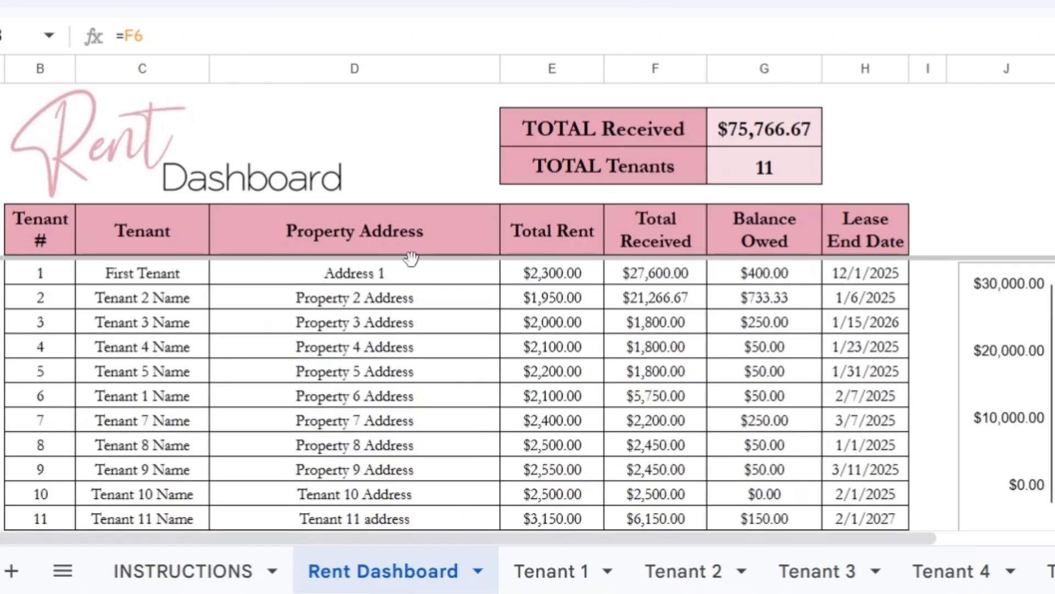